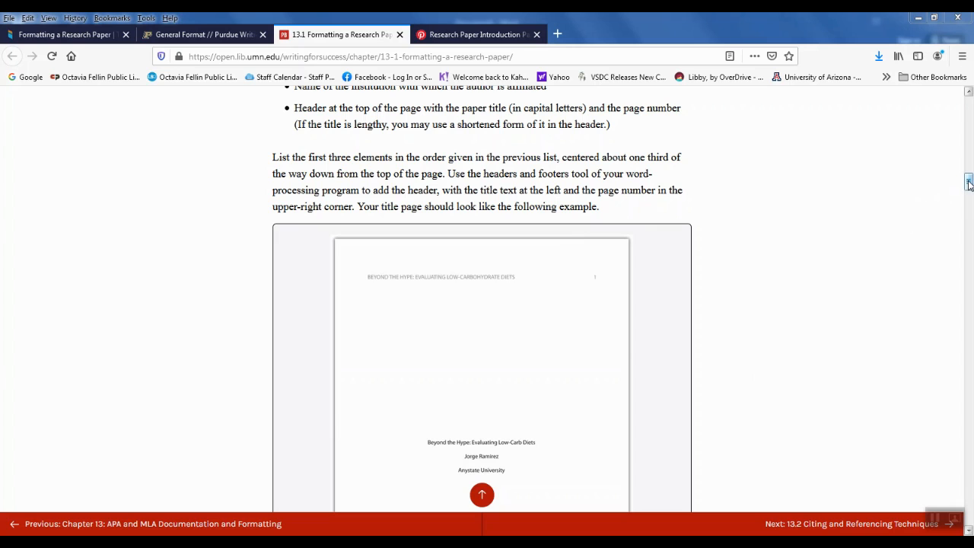
# Review the major components of an APA-style paper, the title page requirements and the sample title page
pyautogui.moveTo(968, 181); pyautogui.dragTo(969, 157)
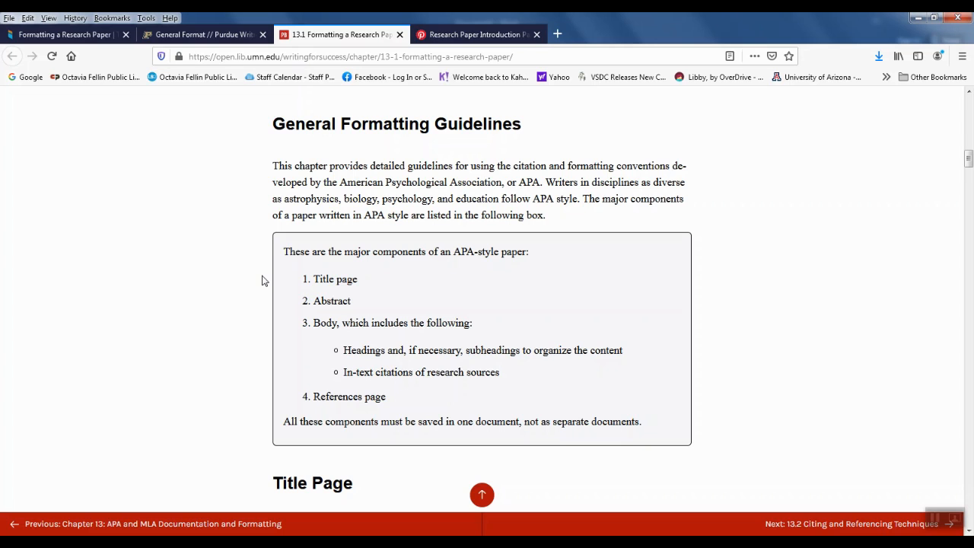
pyautogui.scroll(-5, 262, 281)
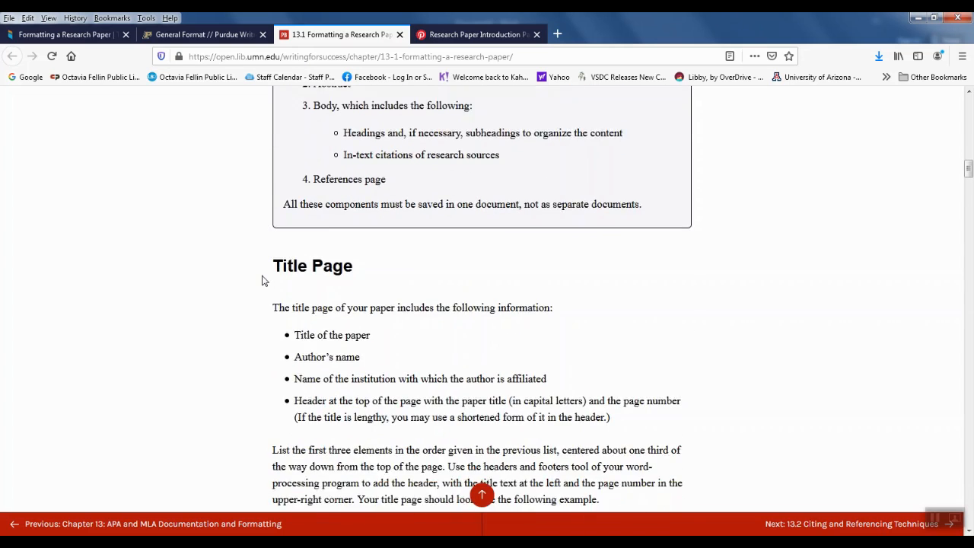
pyautogui.scroll(-4, 262, 280)
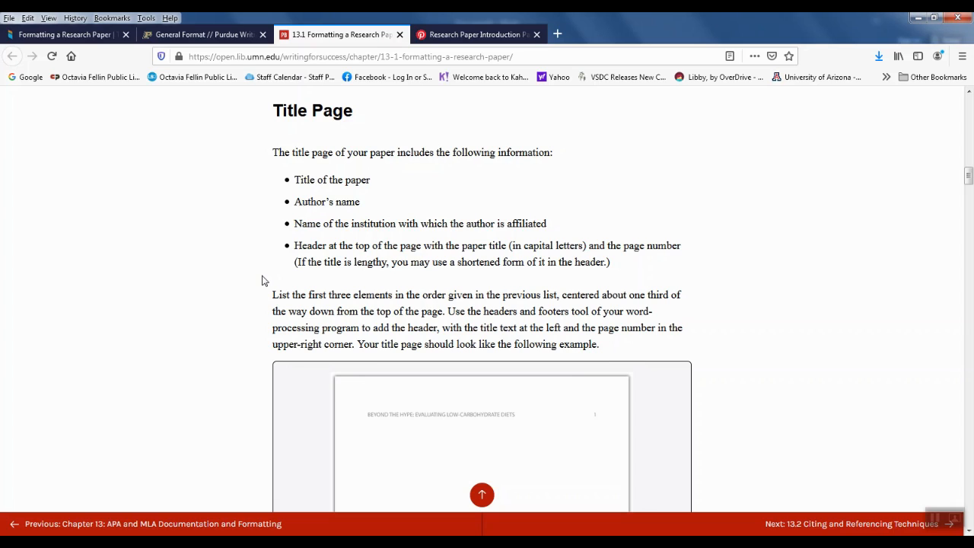
pyautogui.scroll(-2, 262, 280)
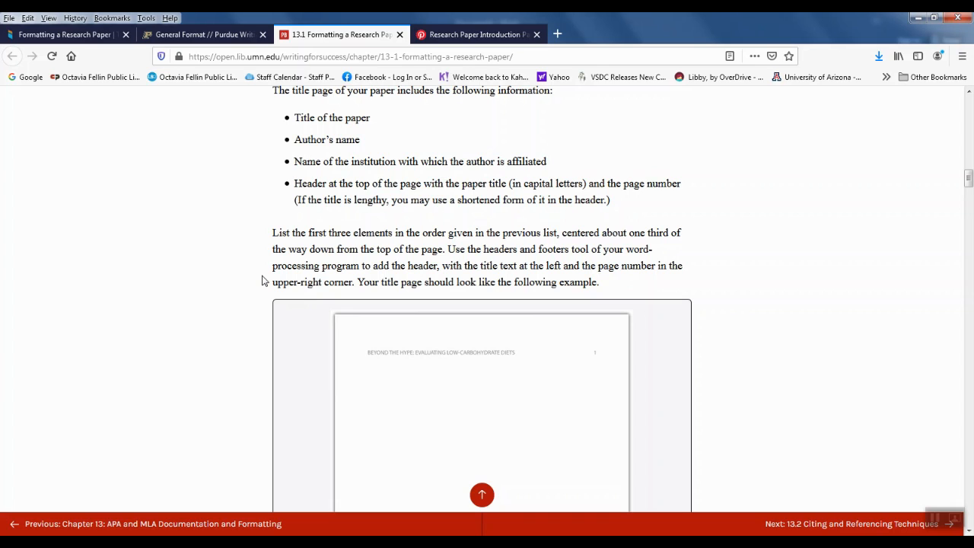
pyautogui.scroll(-5, 262, 281)
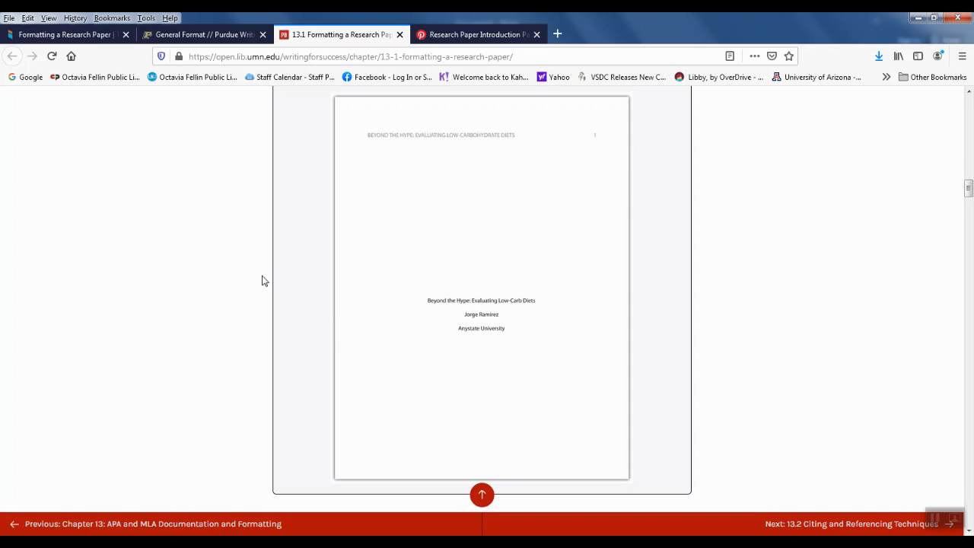
# Read the Abstract section of the APA chapter, including the sample abstract page and Exercise 1
pyautogui.scroll(-6, 261, 281)
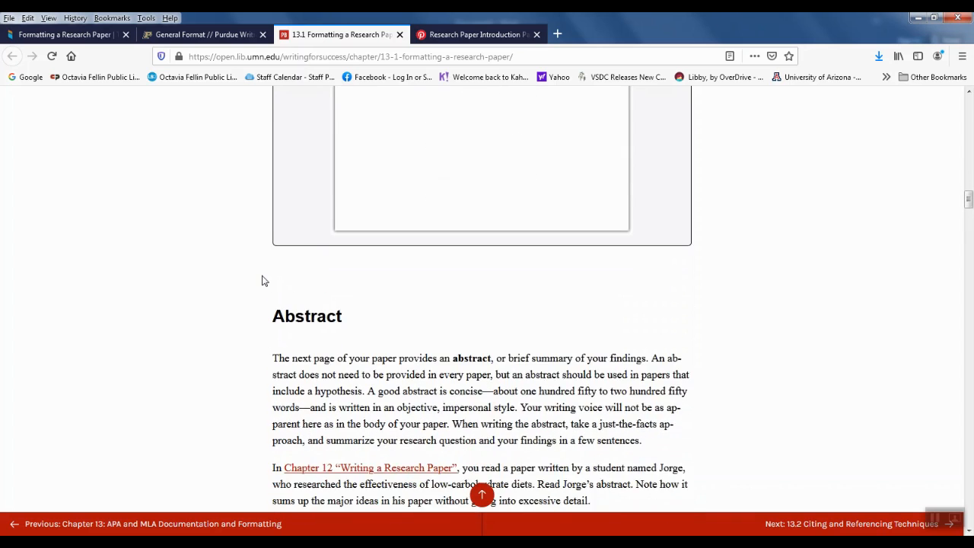
pyautogui.scroll(-5, 262, 281)
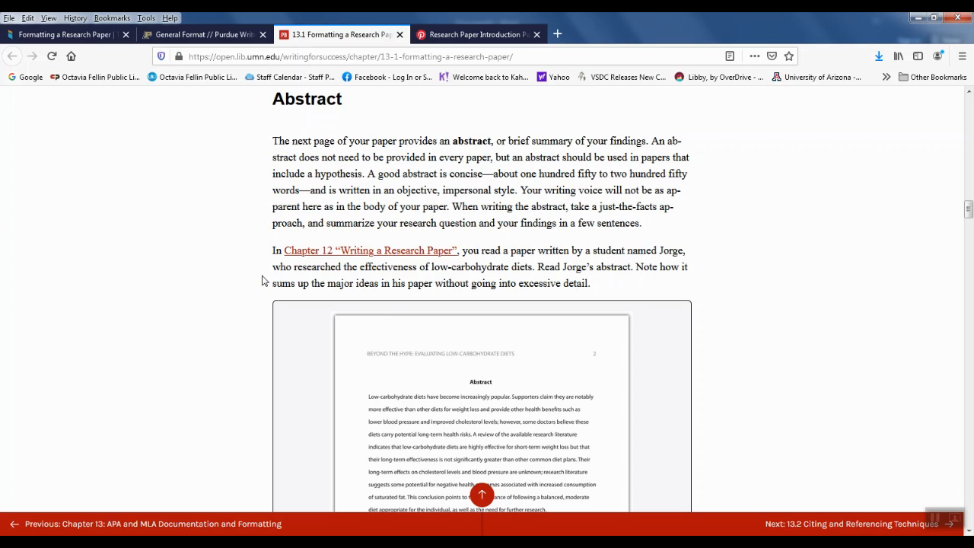
pyautogui.scroll(-2, 261, 281)
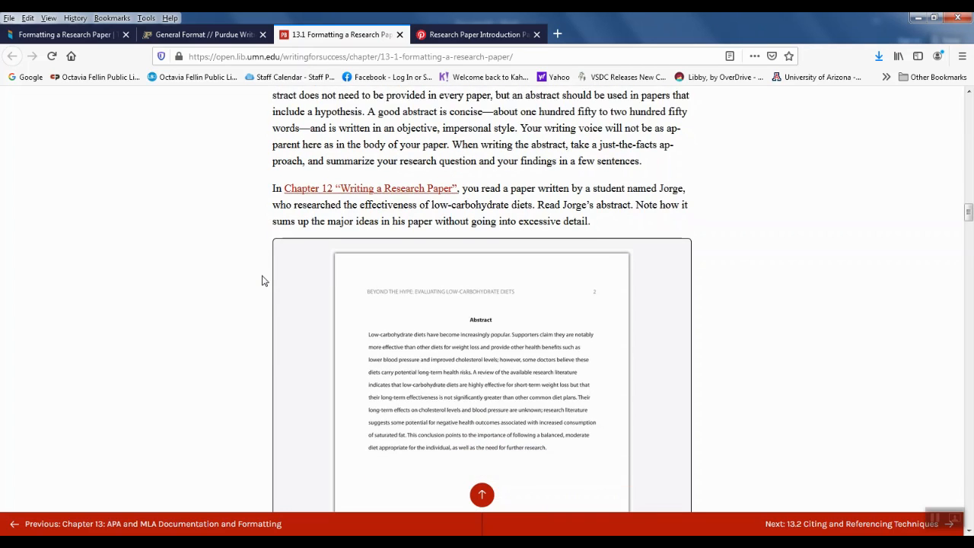
pyautogui.scroll(-3, 262, 281)
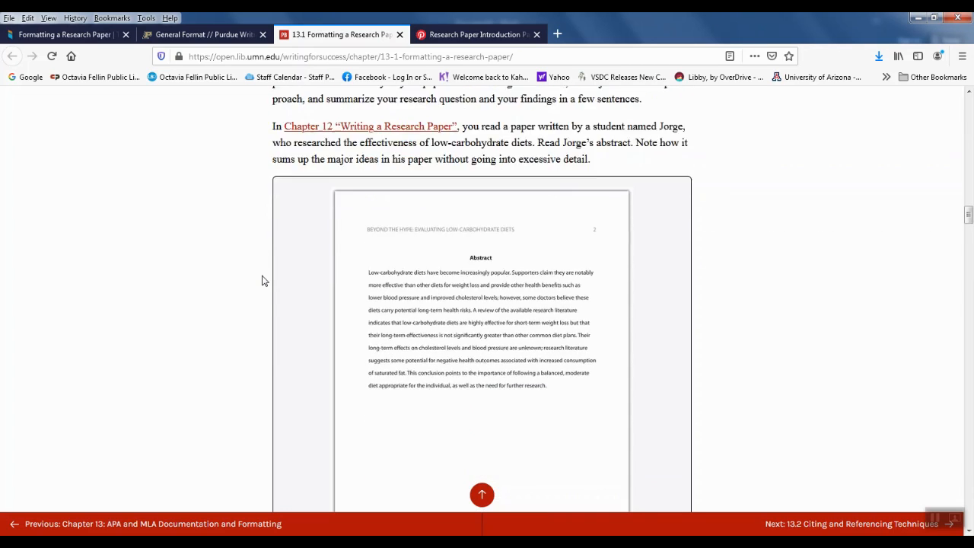
pyautogui.scroll(-1, 261, 281)
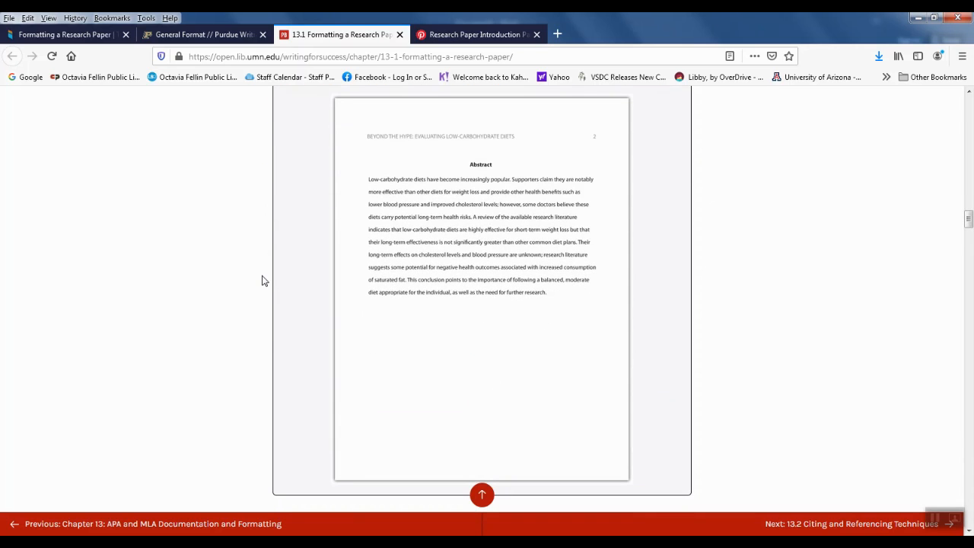
pyautogui.scroll(6, 262, 281)
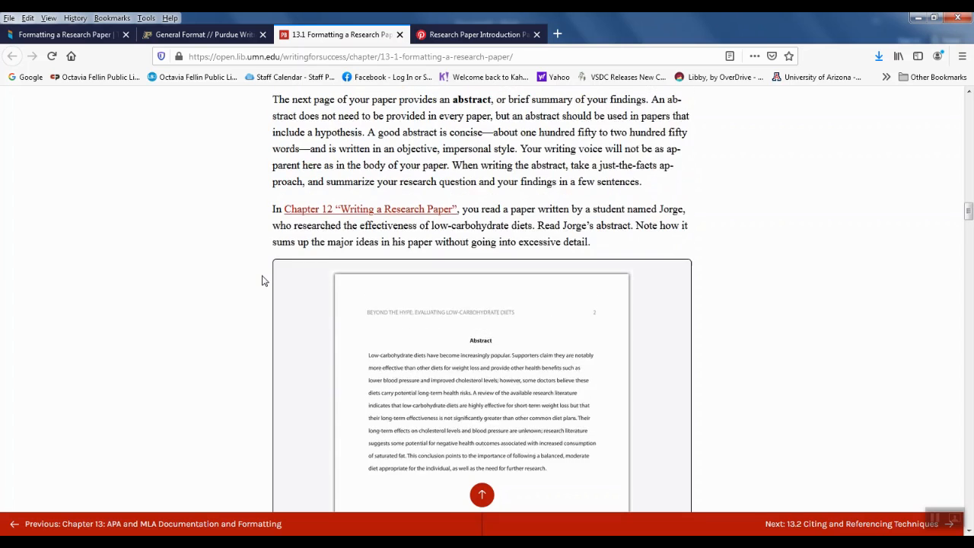
pyautogui.scroll(-15, 261, 281)
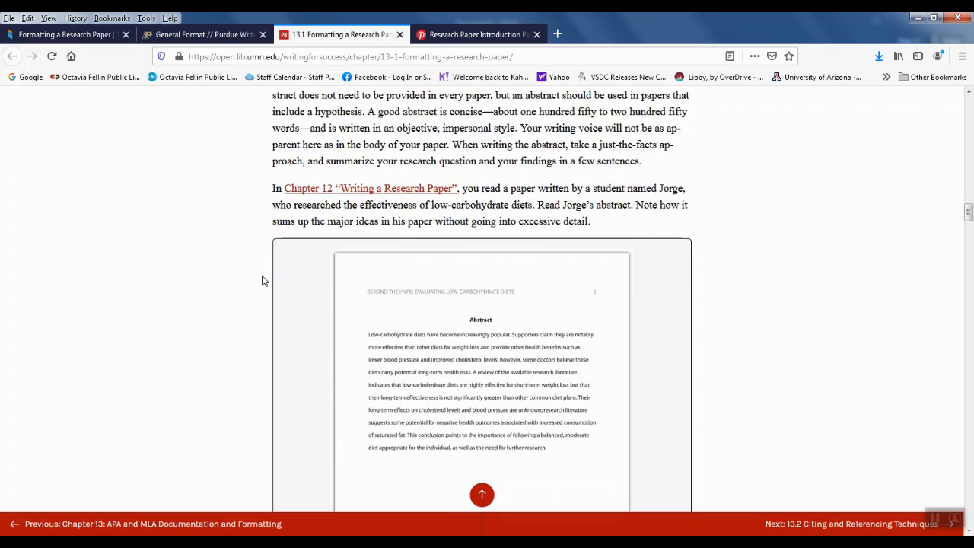
pyautogui.scroll(-8, 261, 281)
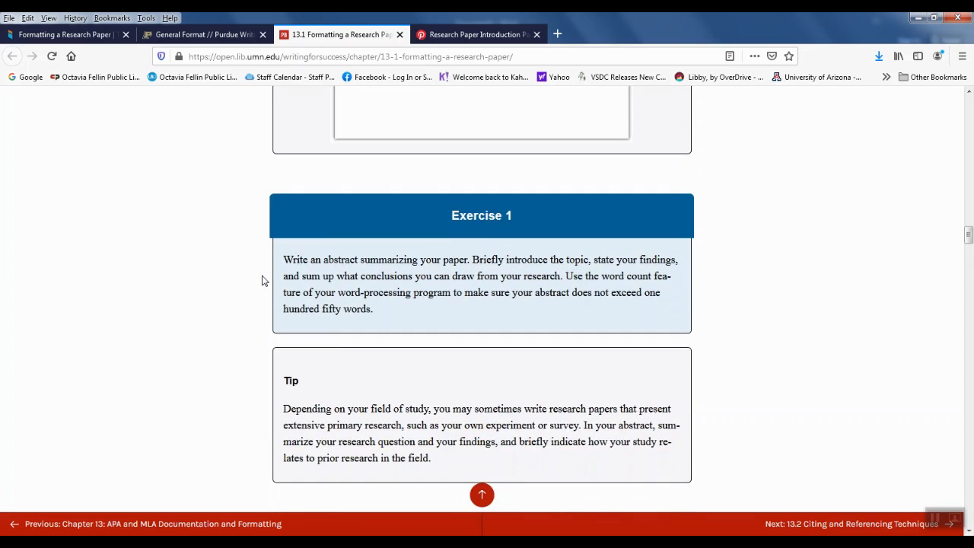
# Examine the APA guidelines for margins, pagination and headings along with the sample title and abstract pages
pyautogui.scroll(-6, 262, 281)
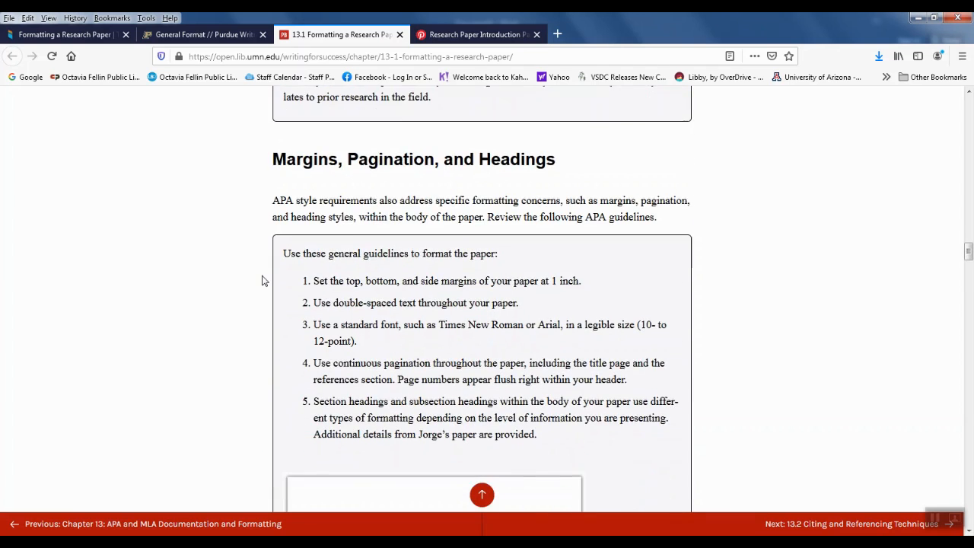
pyautogui.scroll(-3, 262, 281)
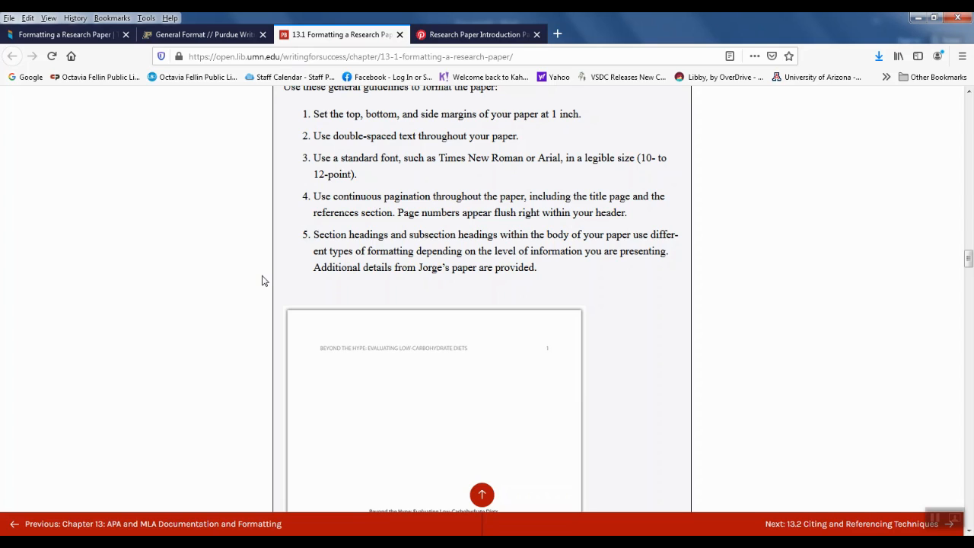
pyautogui.scroll(-5, 262, 281)
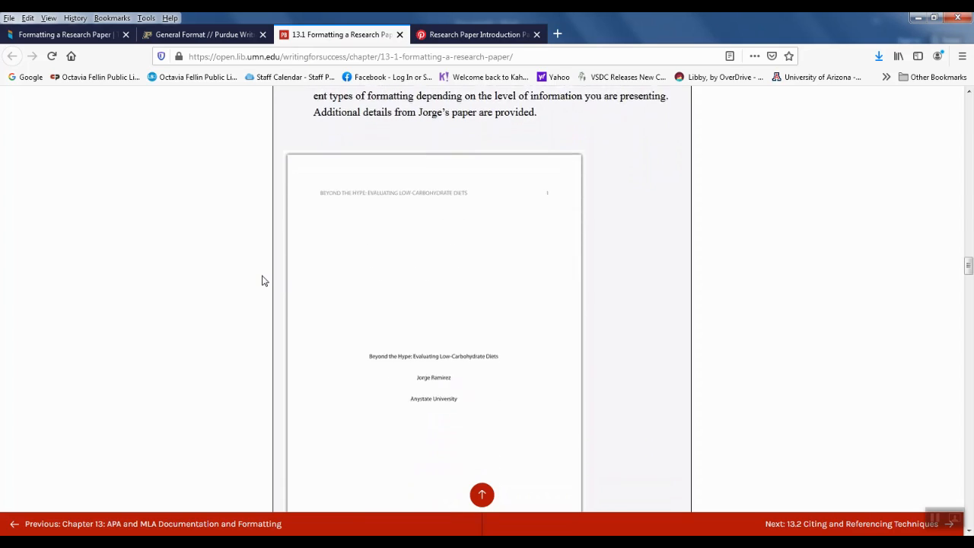
pyautogui.scroll(-2, 262, 280)
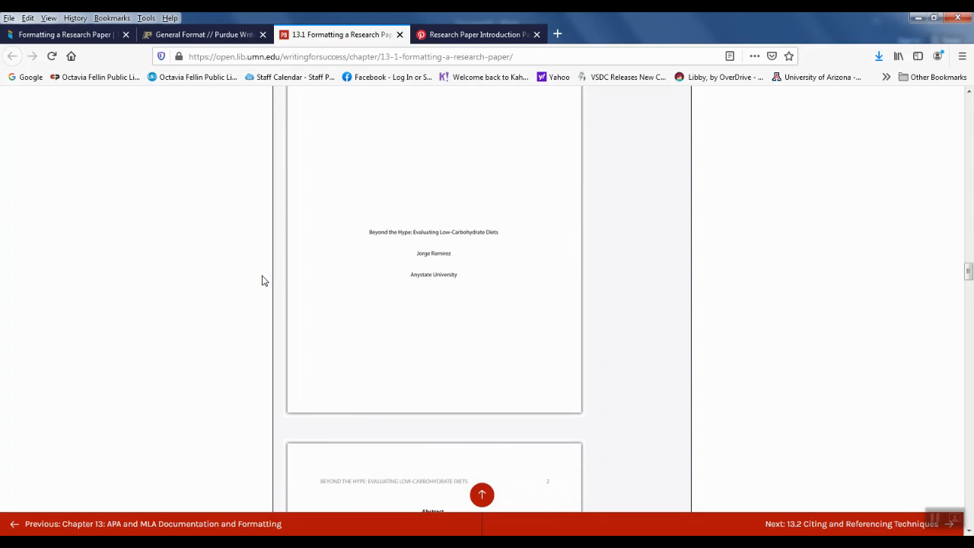
pyautogui.scroll(-4, 262, 281)
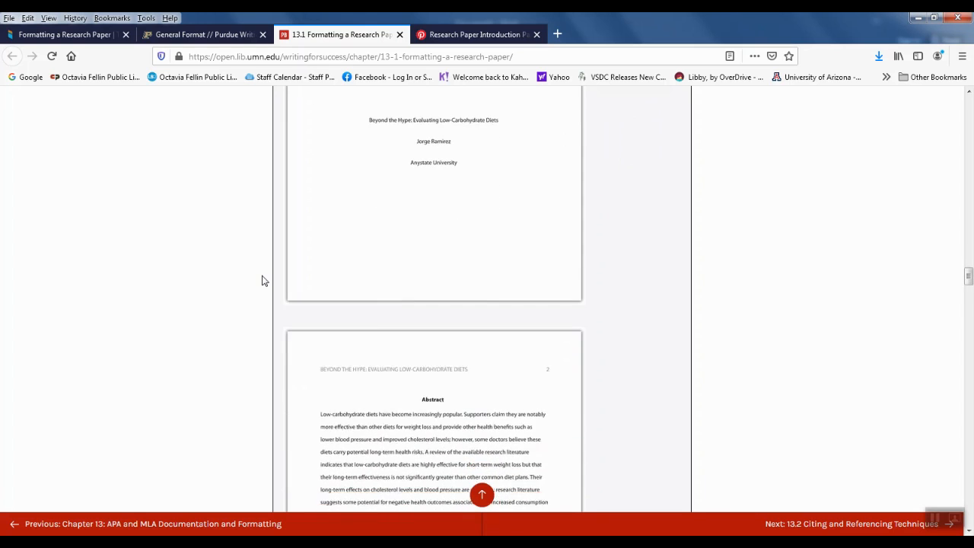
pyautogui.scroll(7, 262, 281)
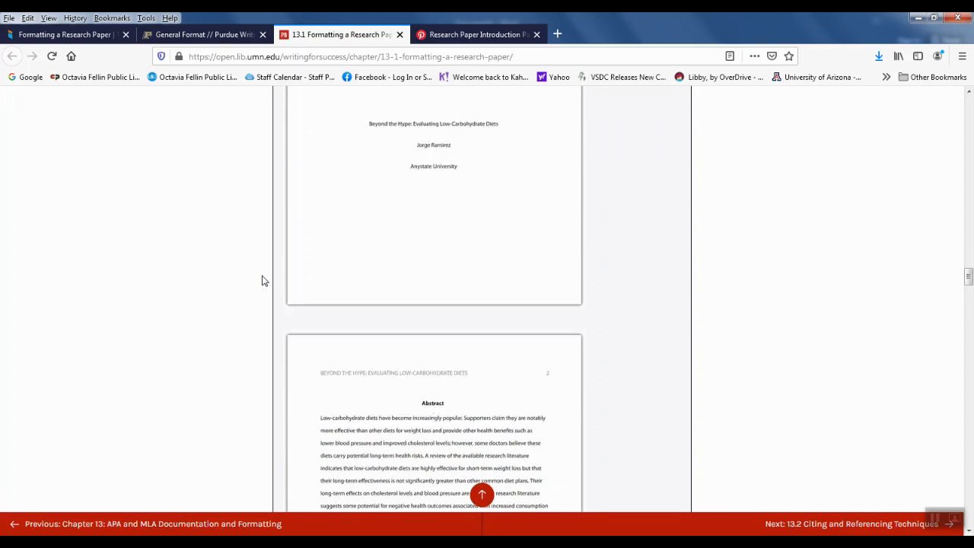
pyautogui.scroll(-2, 262, 280)
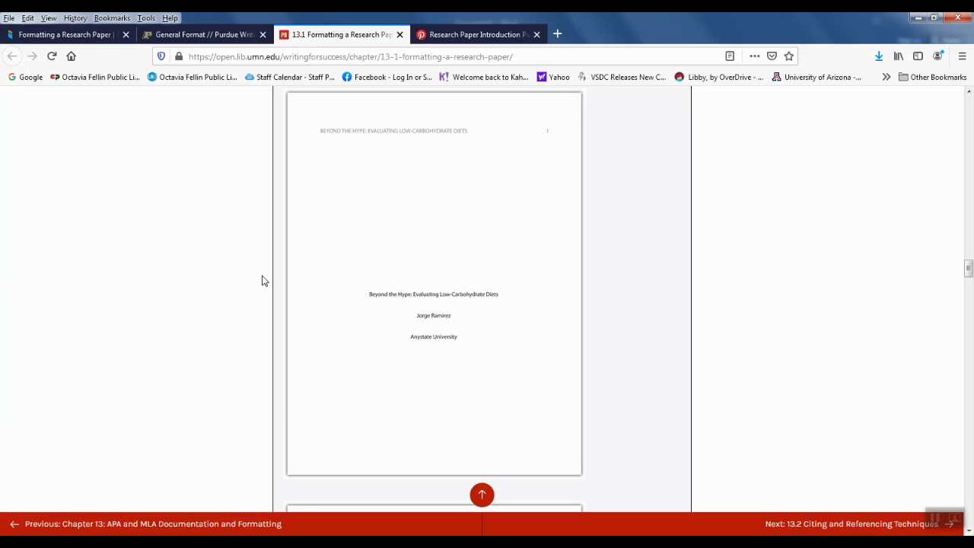
pyautogui.scroll(-5, 262, 281)
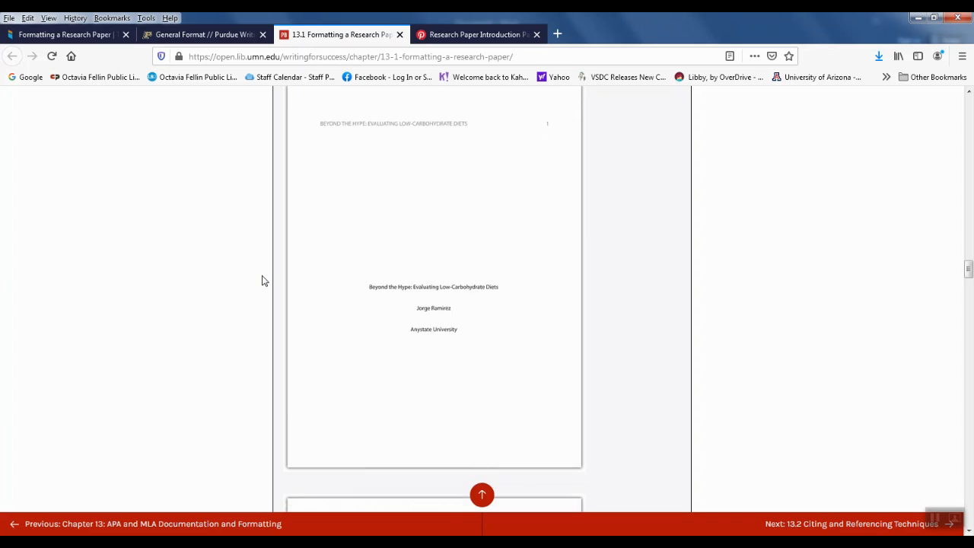
pyautogui.scroll(4, 262, 280)
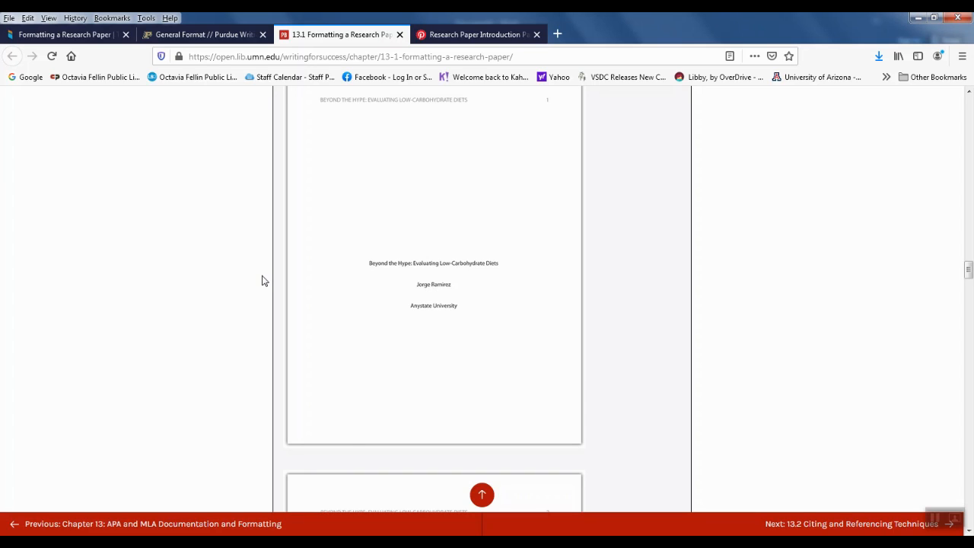
pyautogui.scroll(-5, 262, 281)
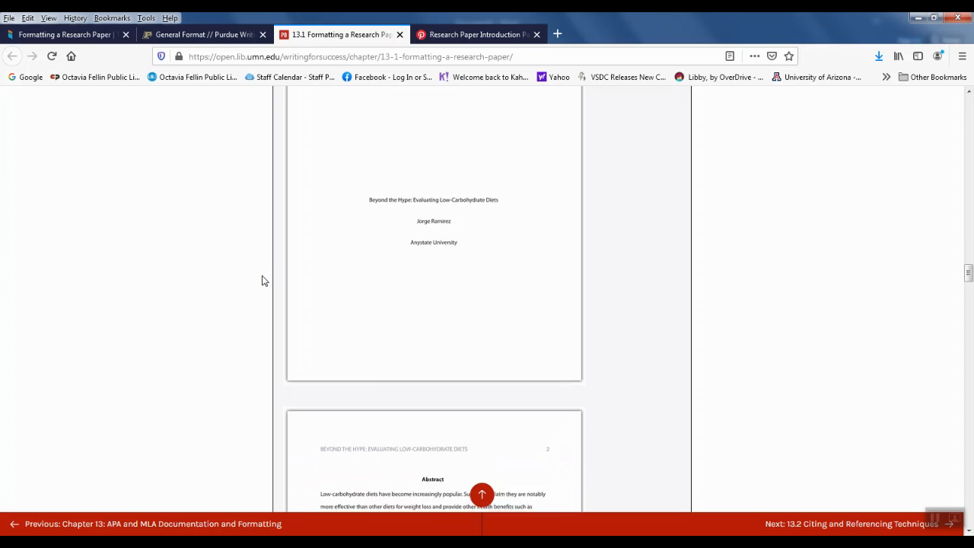
pyautogui.scroll(-4, 262, 281)
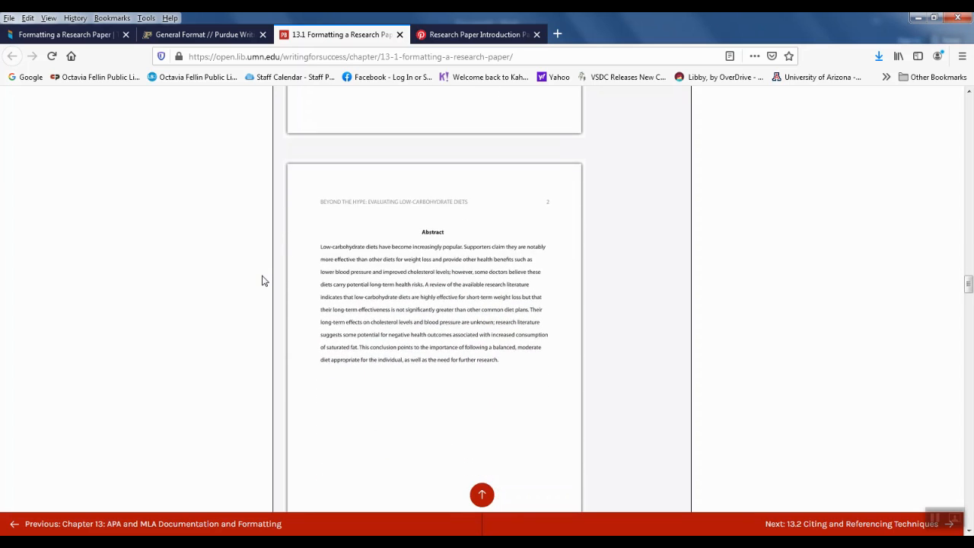
# Look through Exercise 2 and the Headings section, including the table of APA heading levels
pyautogui.scroll(-5, 262, 280)
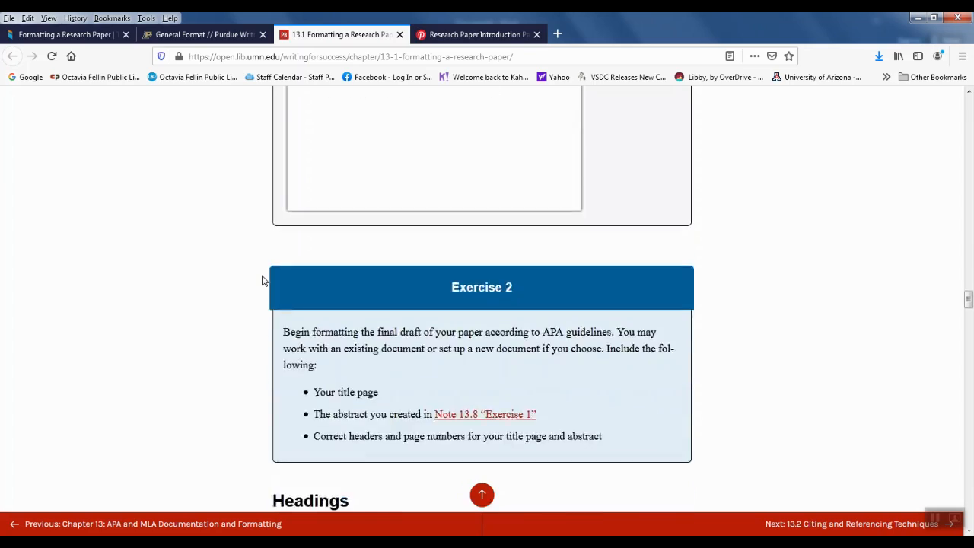
pyautogui.scroll(-4, 262, 281)
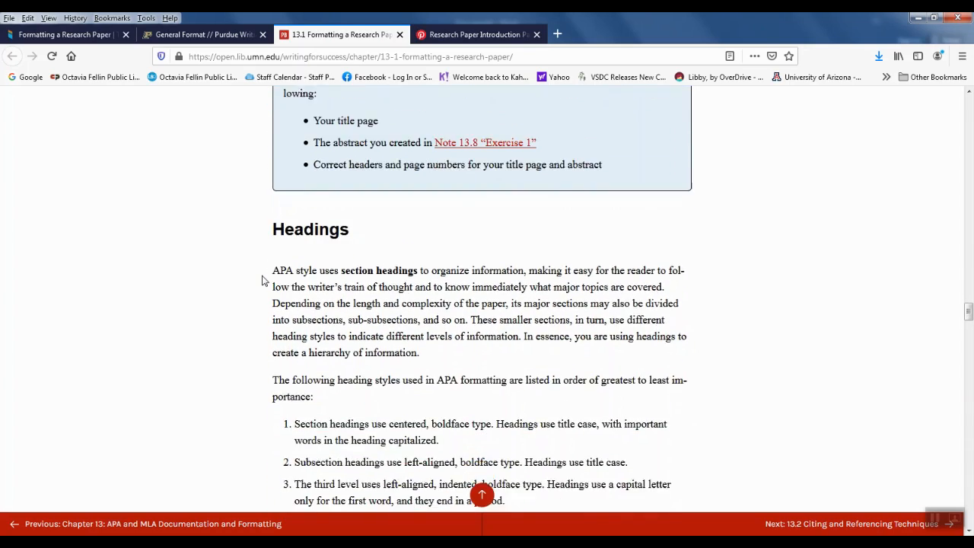
pyautogui.scroll(-5, 262, 281)
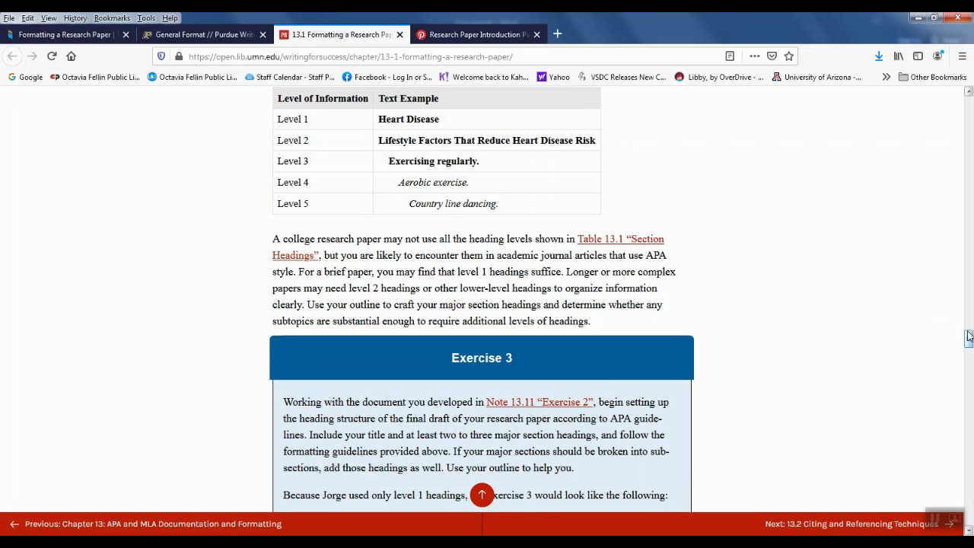
# Leave the APA chapter and view the example research paper on the open Pinterest page
pyautogui.moveTo(969, 337); pyautogui.dragTo(969, 90)
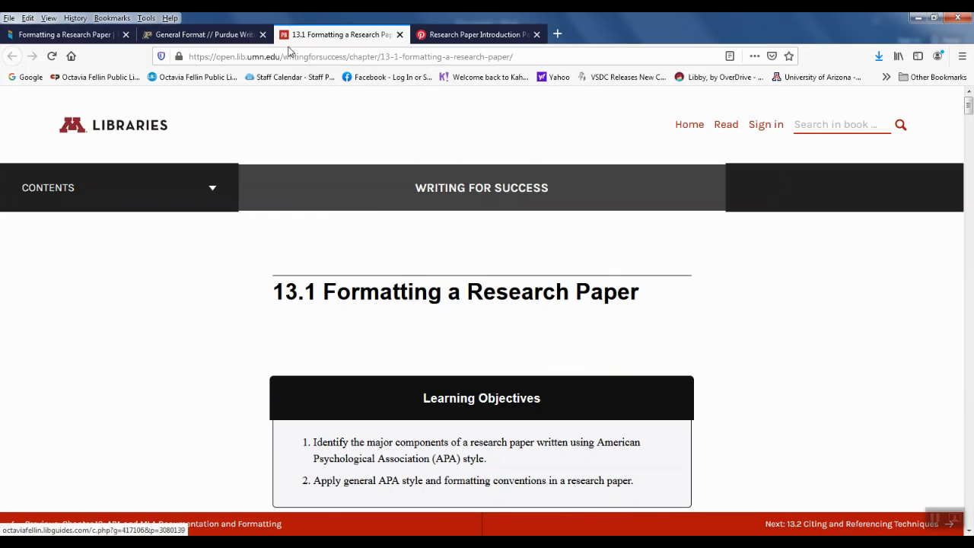
pyautogui.click(472, 41)
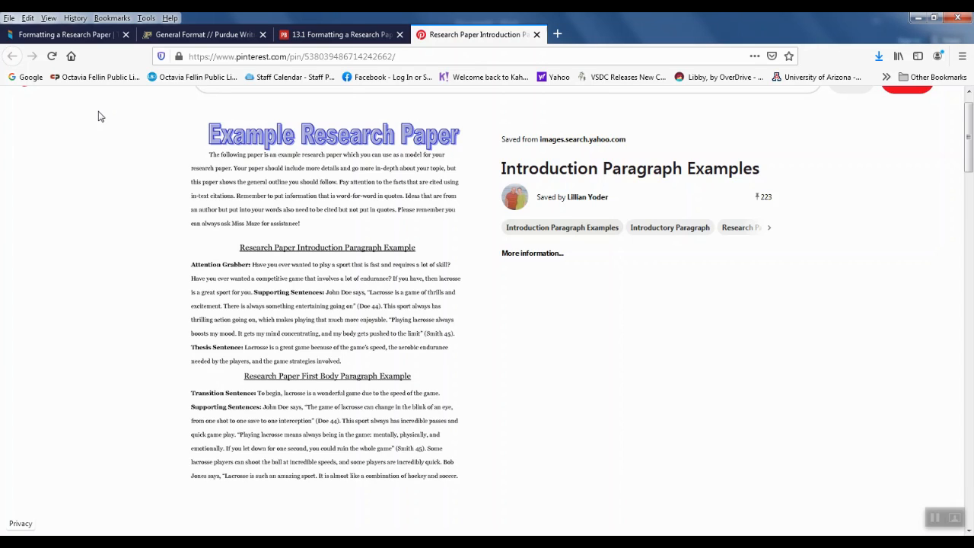
# Switch to the MLA Style Center page and read its Margins, Text Formatting, and Heading and Title guidelines
pyautogui.click(73, 42)
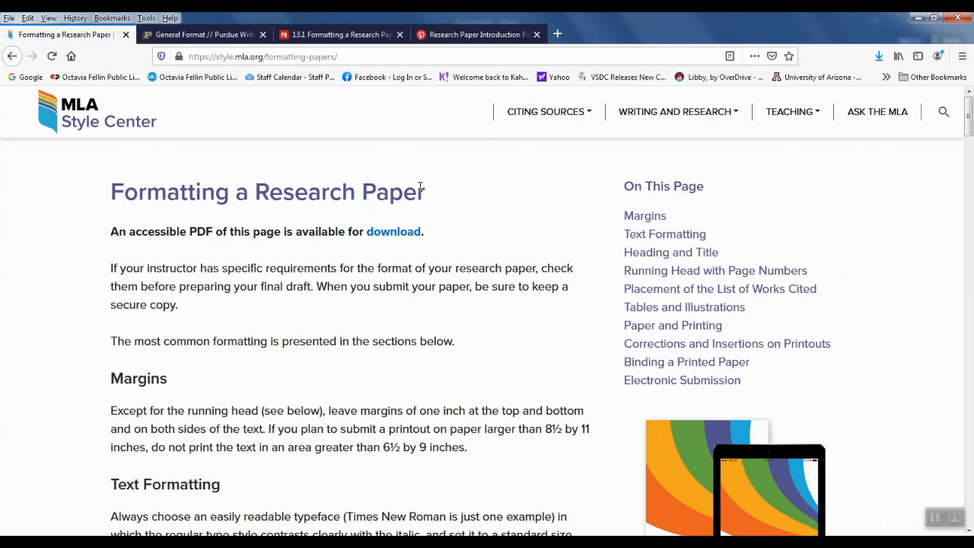
pyautogui.scroll(-3, 420, 186)
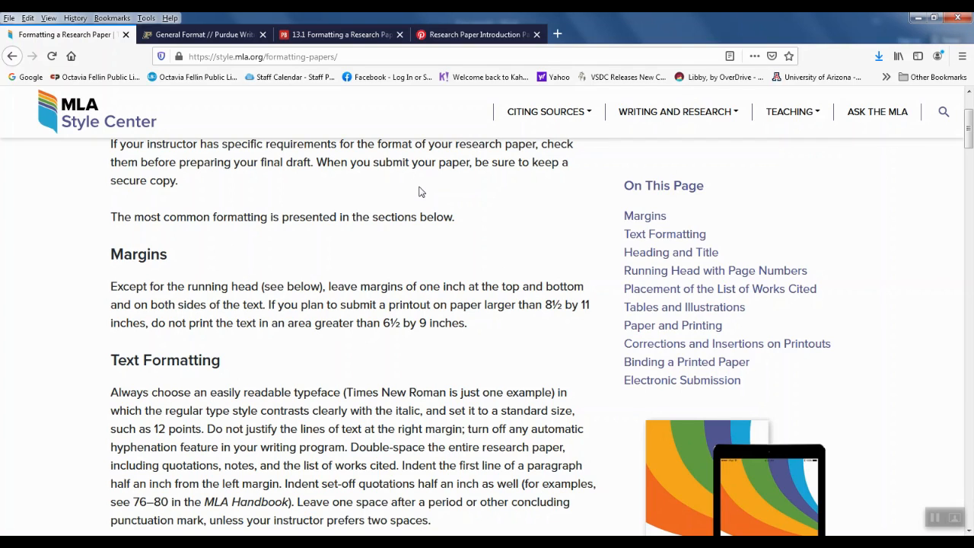
pyautogui.scroll(-3, 419, 192)
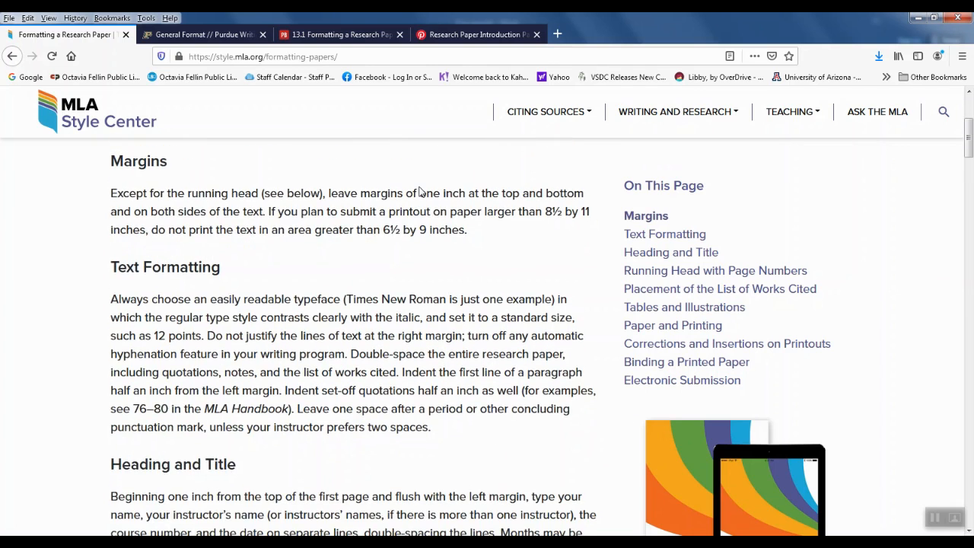
pyautogui.scroll(-3, 420, 187)
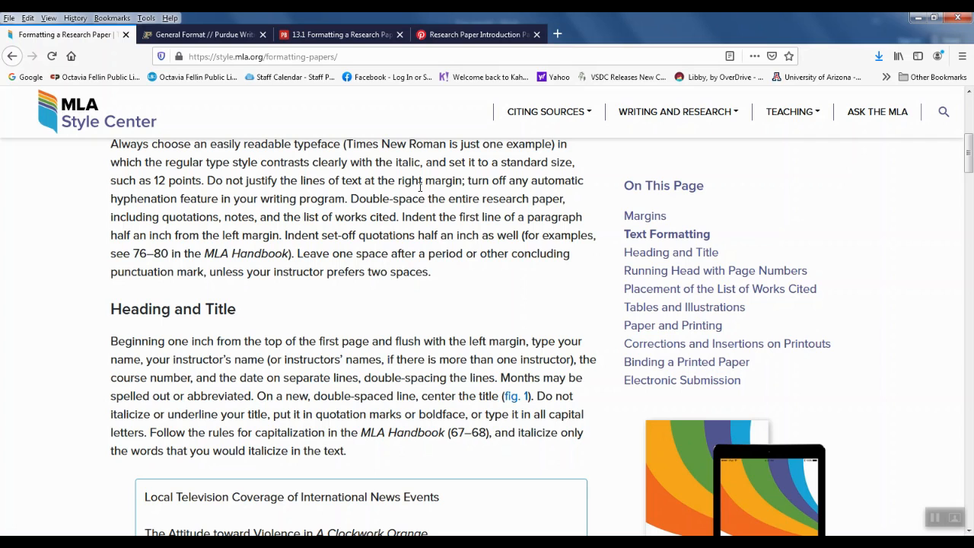
pyautogui.scroll(-4, 419, 187)
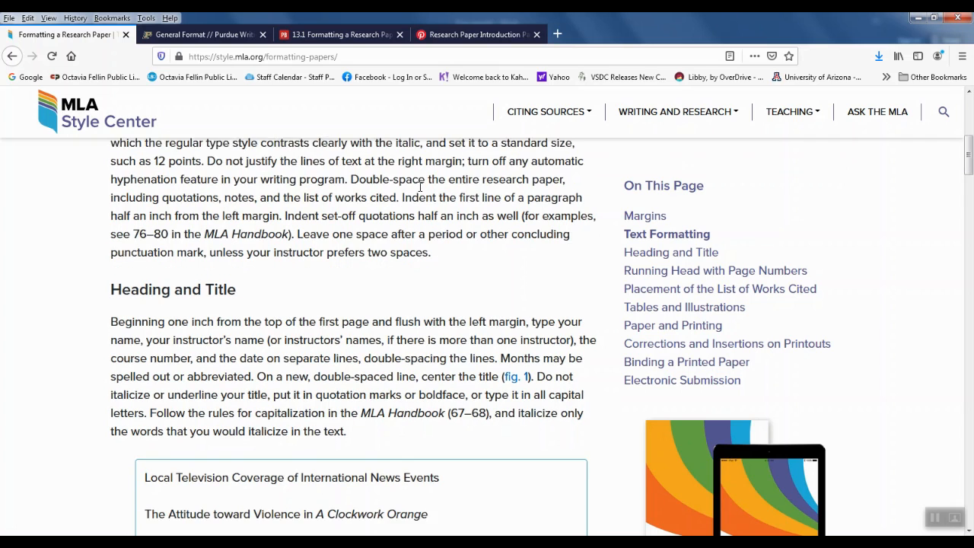
pyautogui.scroll(-4, 419, 192)
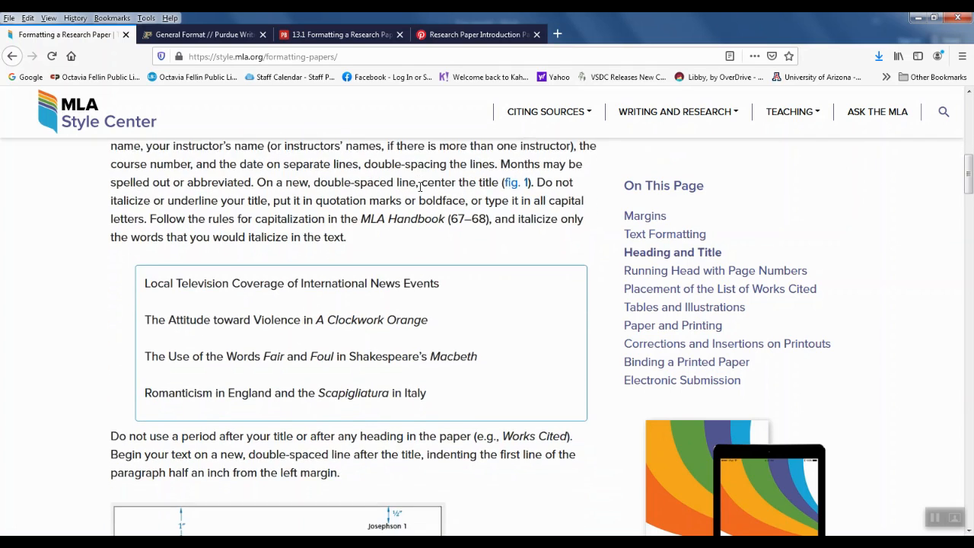
# Examine the MLA sample first page, the title page advice and the Running Head with Page Numbers section
pyautogui.scroll(-4, 420, 187)
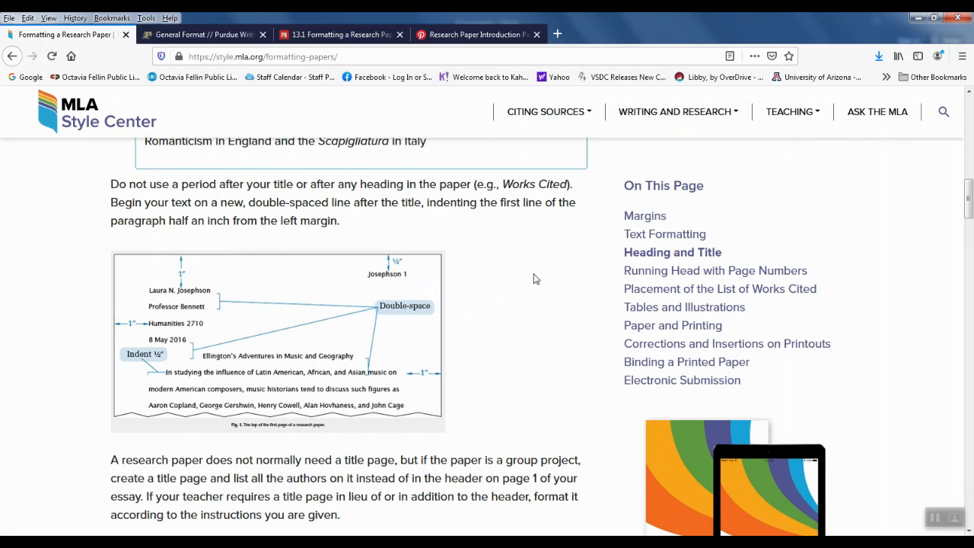
pyautogui.scroll(-3, 534, 278)
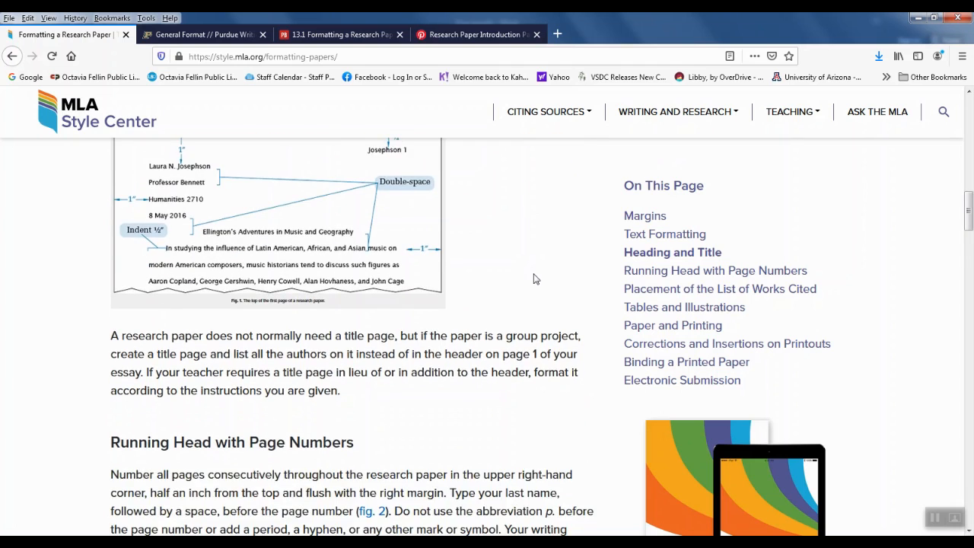
pyautogui.scroll(-1, 534, 279)
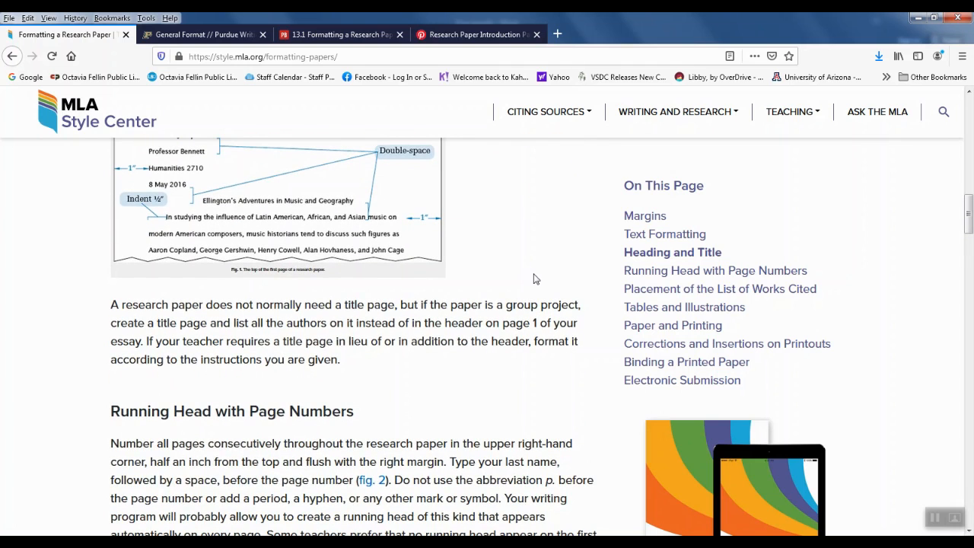
pyautogui.scroll(1, 534, 279)
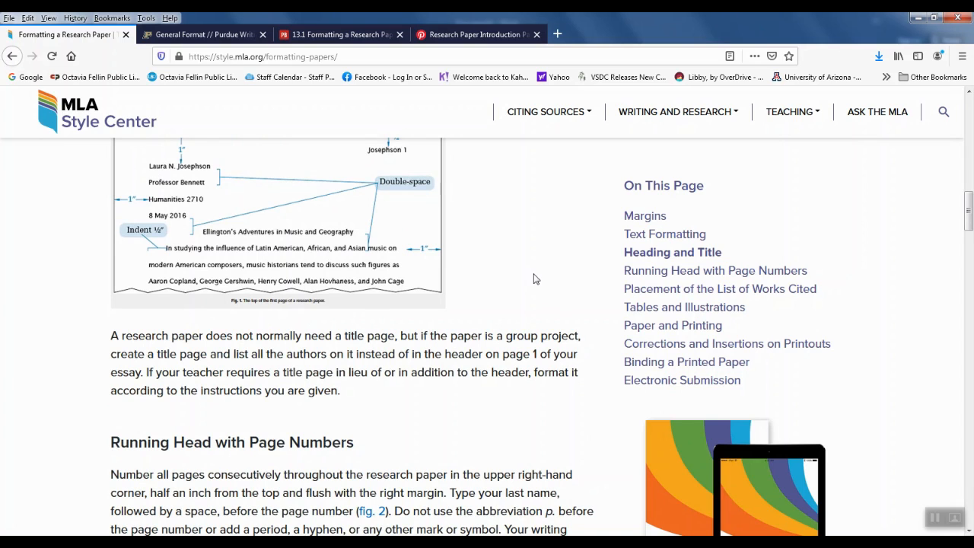
pyautogui.scroll(-5, 534, 279)
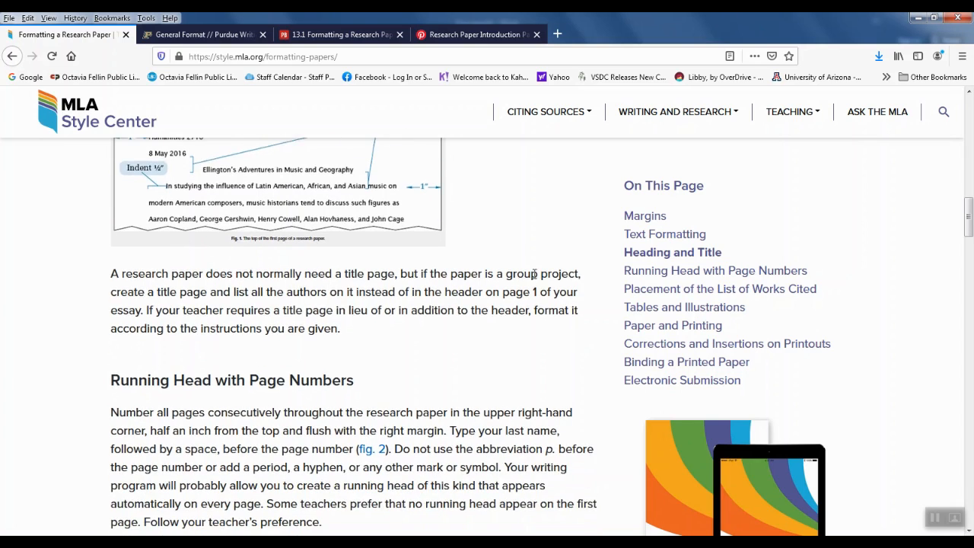
pyautogui.scroll(-5, 534, 278)
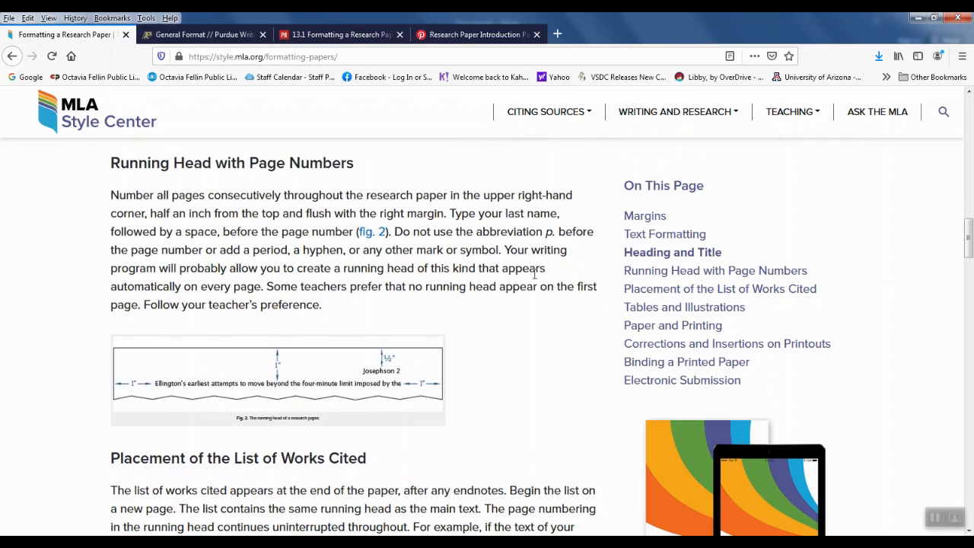
# Read the Placement of the List of Works Cited section and study its sample works-cited page
pyautogui.scroll(-6, 534, 278)
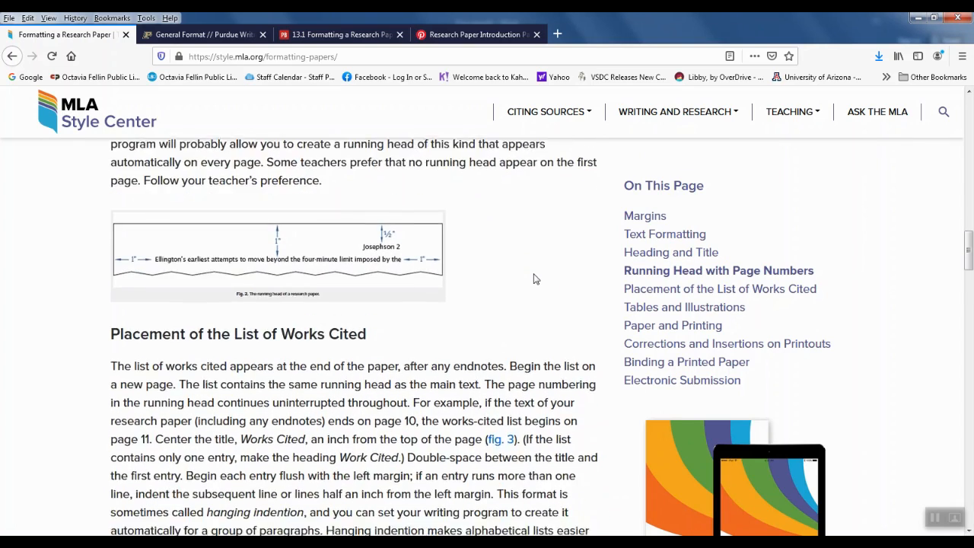
pyautogui.scroll(-6, 535, 274)
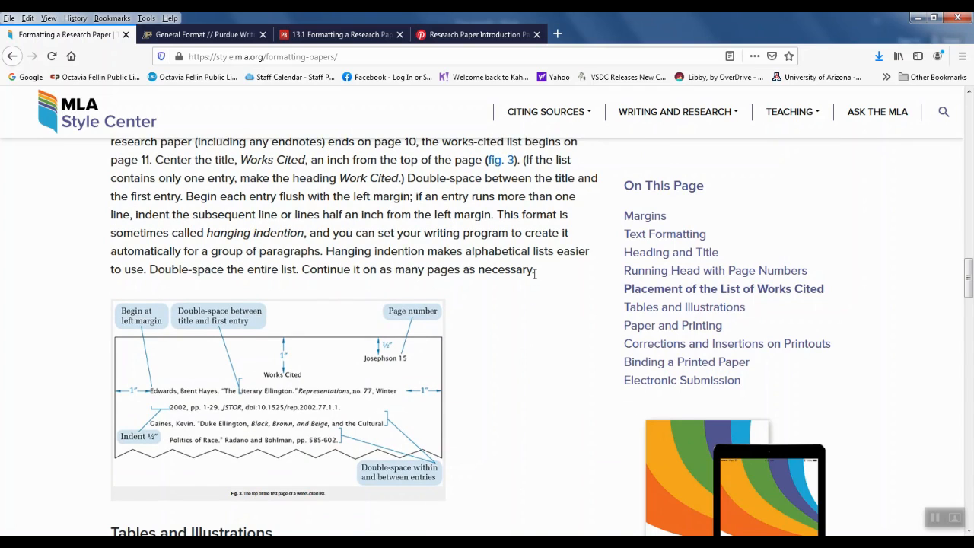
pyautogui.scroll(-1, 535, 276)
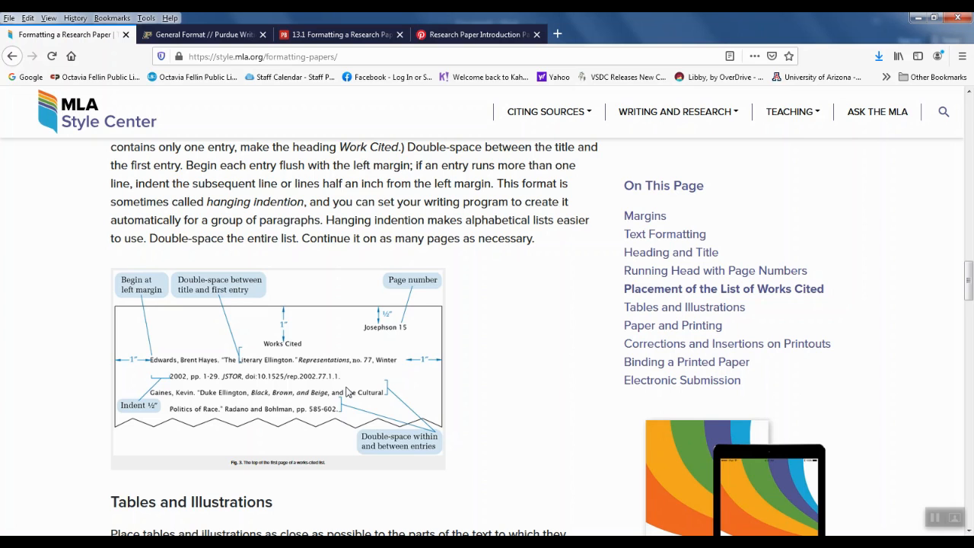
# Look through the Tables and Illustrations section, including the sample table, the captioned figure and the musical example
pyautogui.scroll(-5, 346, 391)
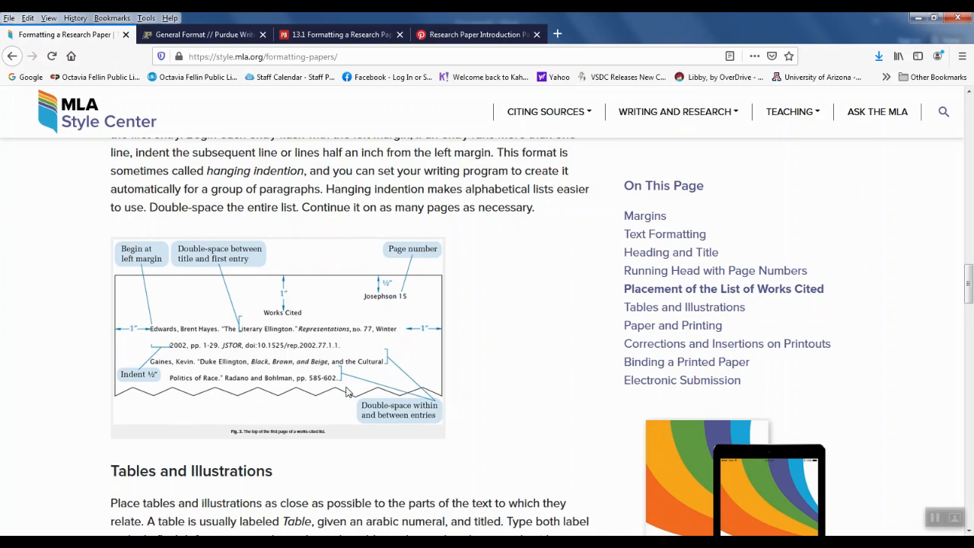
pyautogui.scroll(-2, 347, 386)
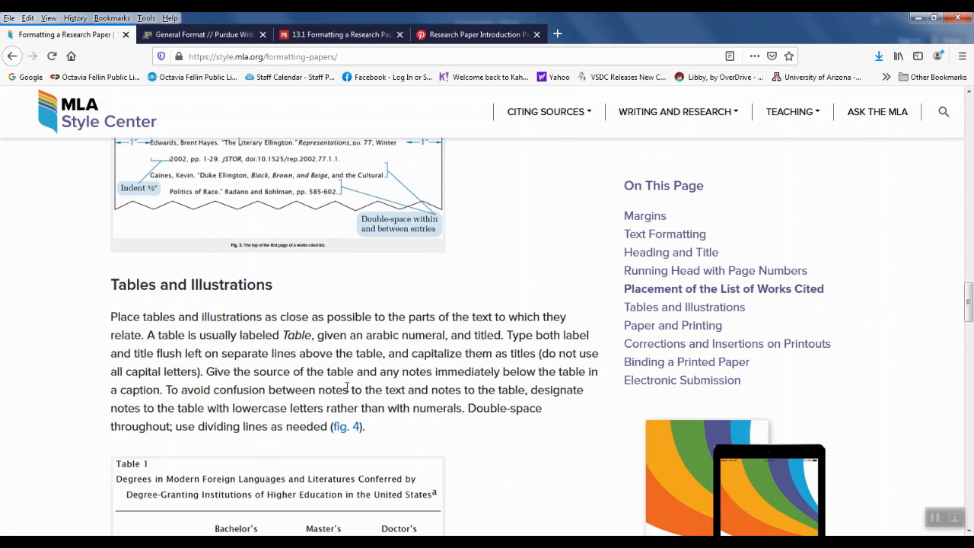
pyautogui.scroll(-2, 347, 391)
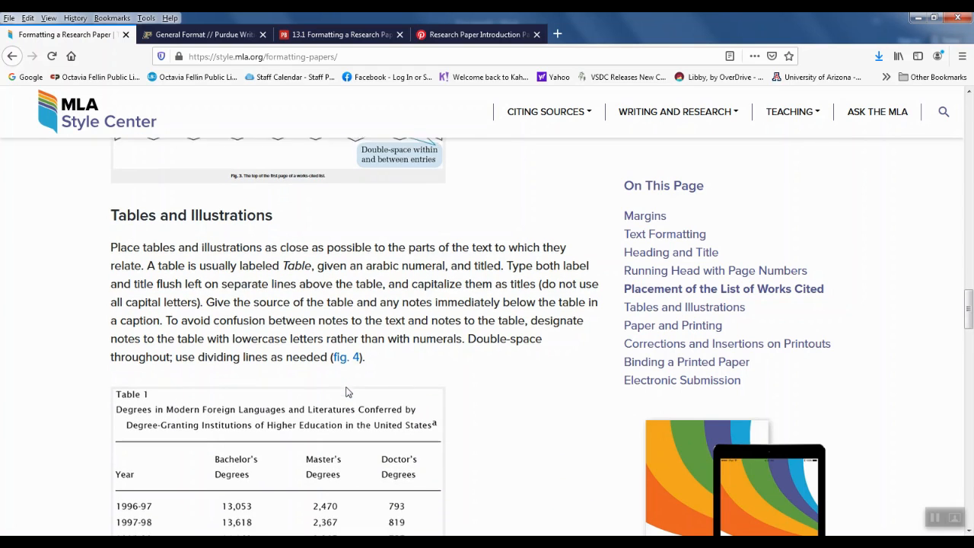
pyautogui.scroll(-8, 347, 392)
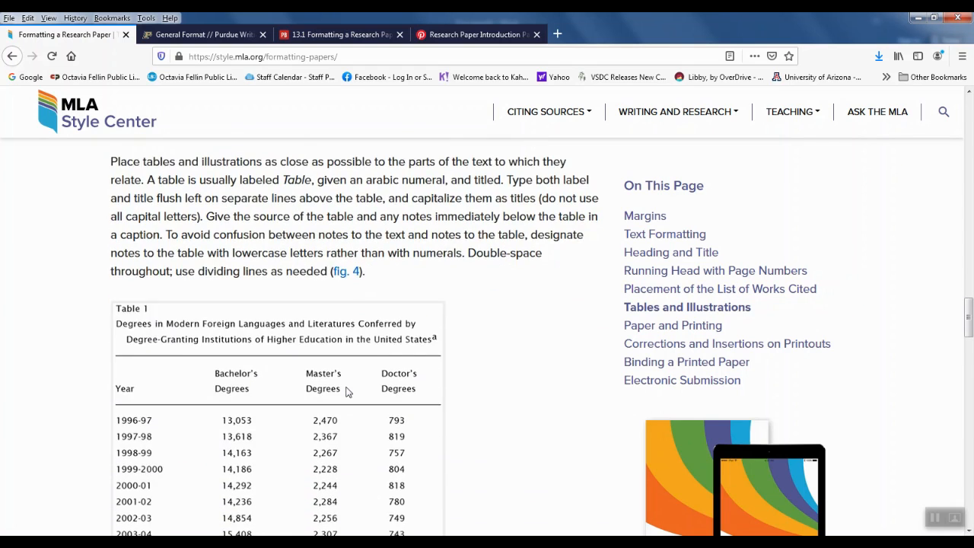
pyautogui.scroll(-3, 346, 392)
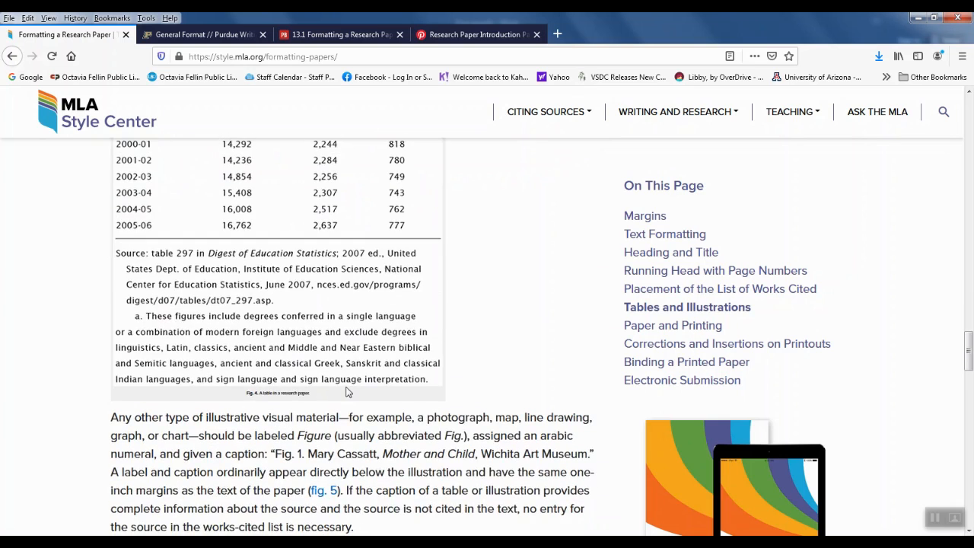
pyautogui.scroll(-3, 346, 388)
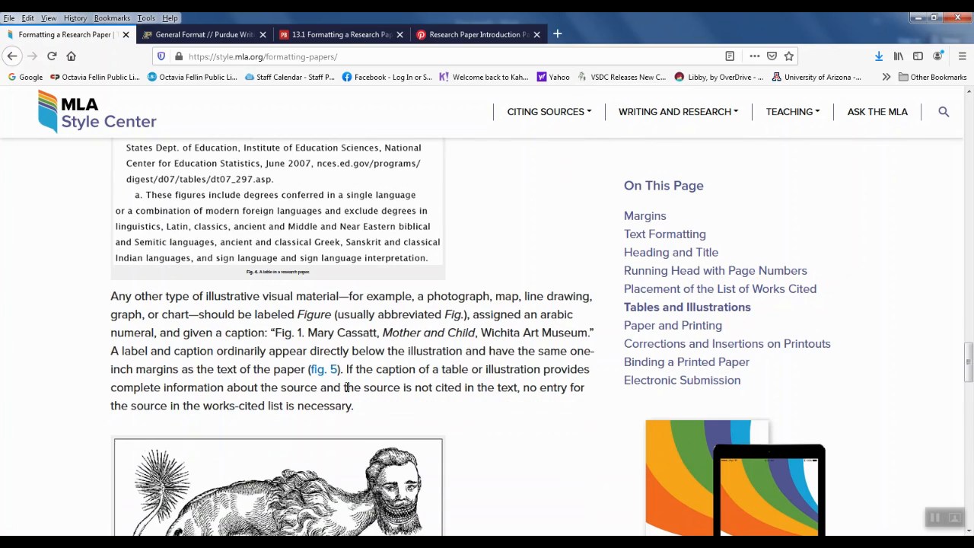
pyautogui.scroll(-1, 346, 392)
pyautogui.scroll(-3, 346, 392)
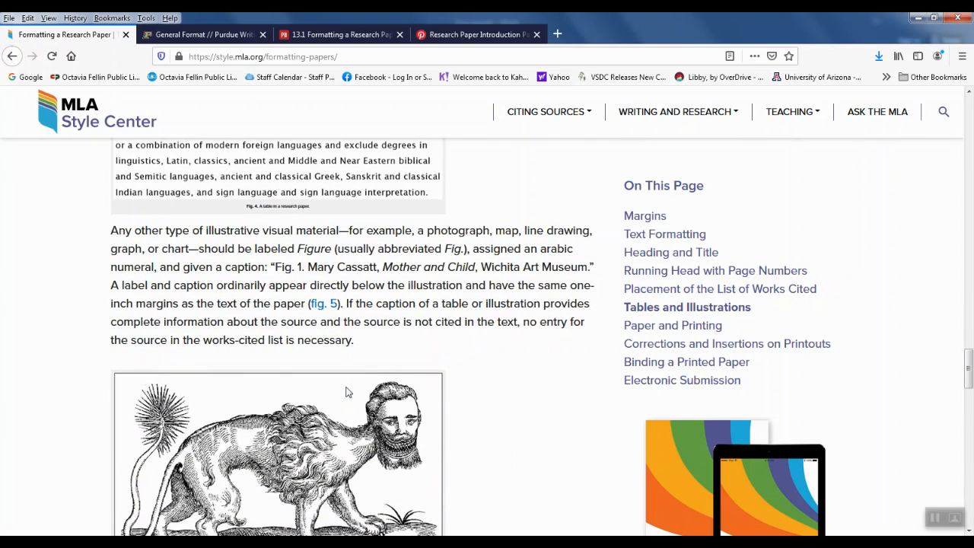
pyautogui.scroll(-3, 347, 392)
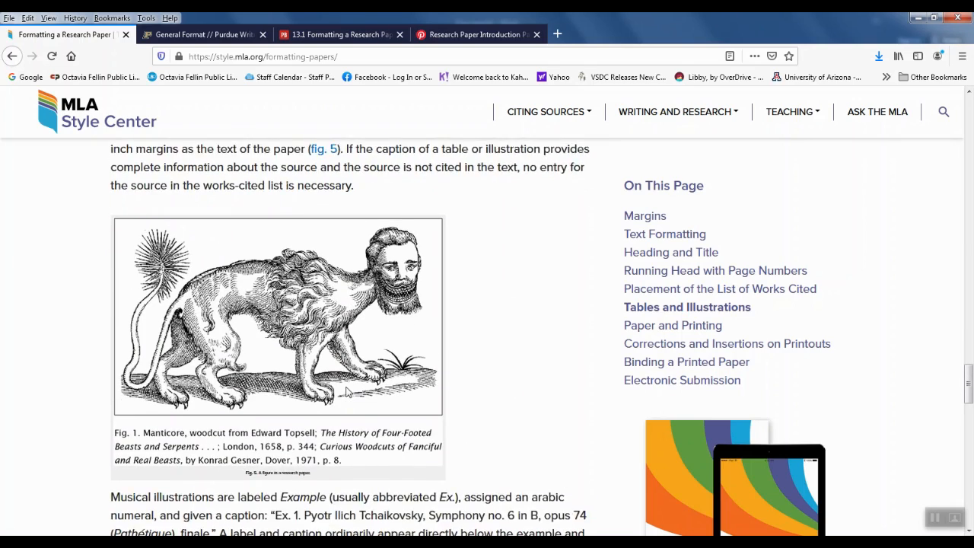
pyautogui.scroll(-5, 346, 392)
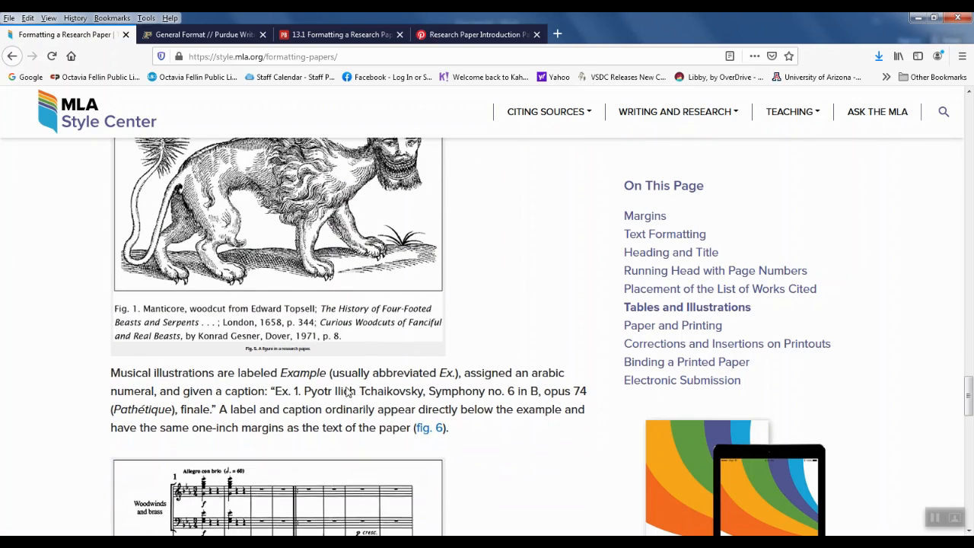
pyautogui.scroll(-3, 346, 392)
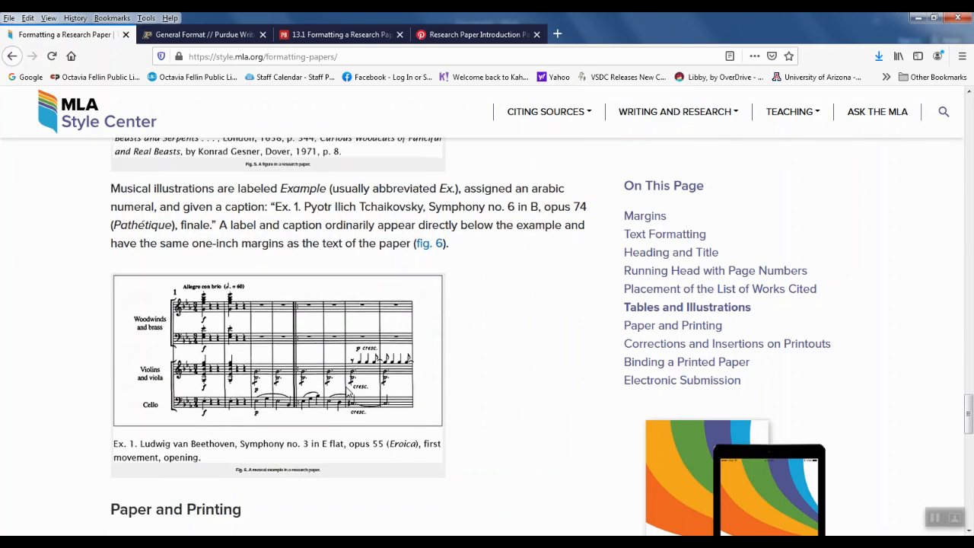
# Go back through the MLA page to the Heading and Title section, passing the works-cited and first-page samples
pyautogui.scroll(1, 348, 394)
pyautogui.scroll(20, 349, 394)
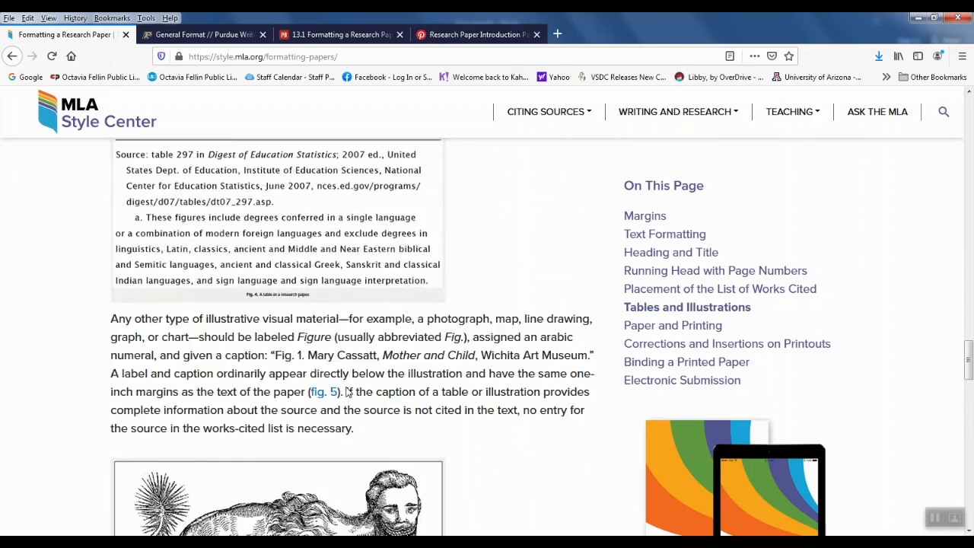
pyautogui.scroll(1, 347, 387)
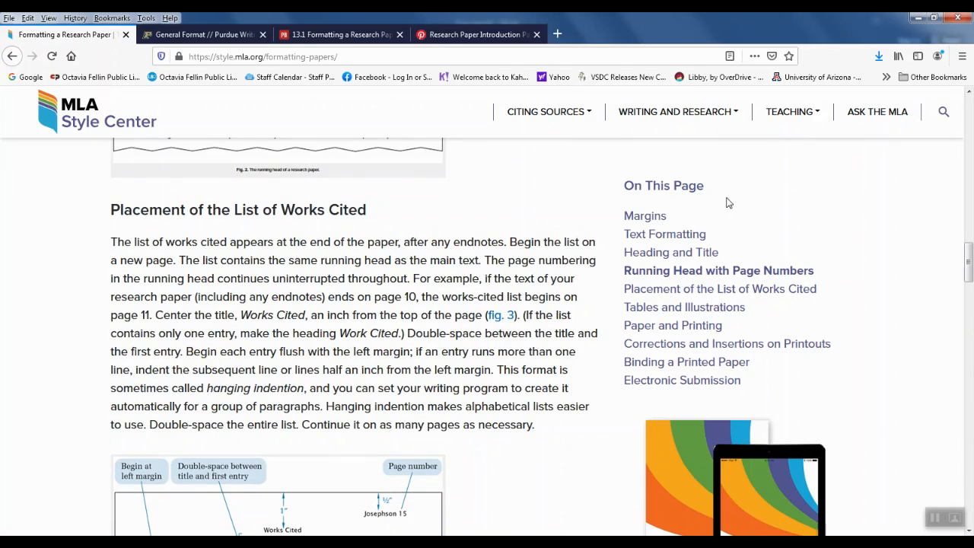
pyautogui.scroll(5, 838, 249)
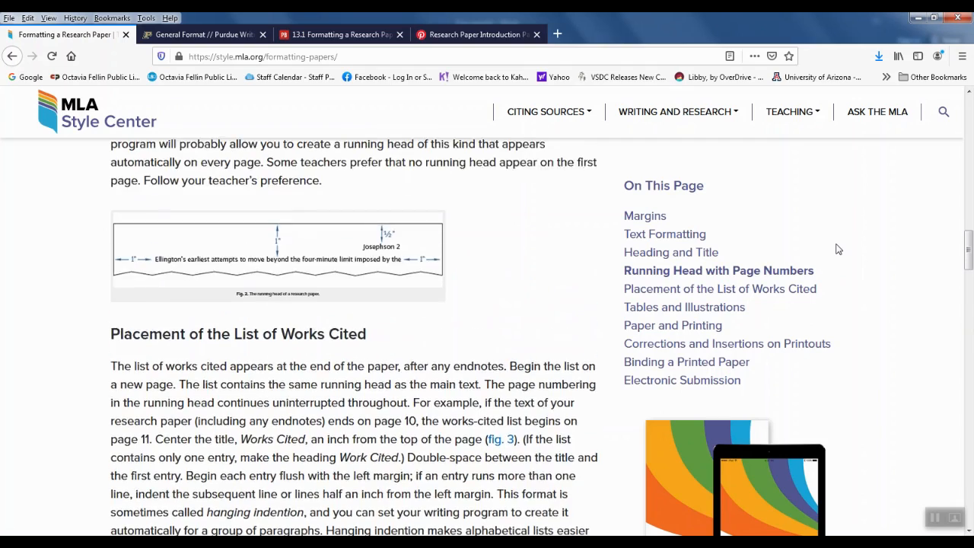
pyautogui.scroll(7, 838, 249)
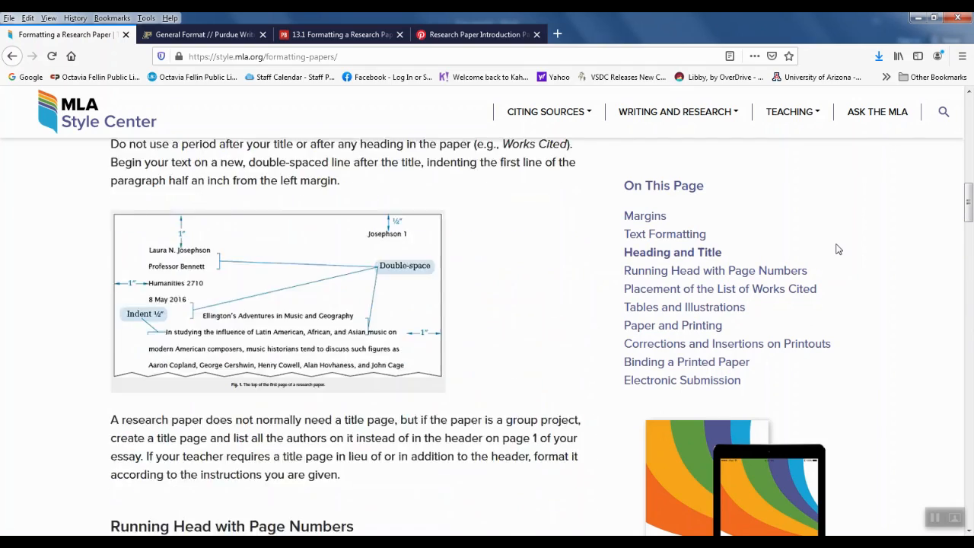
pyautogui.scroll(4, 838, 248)
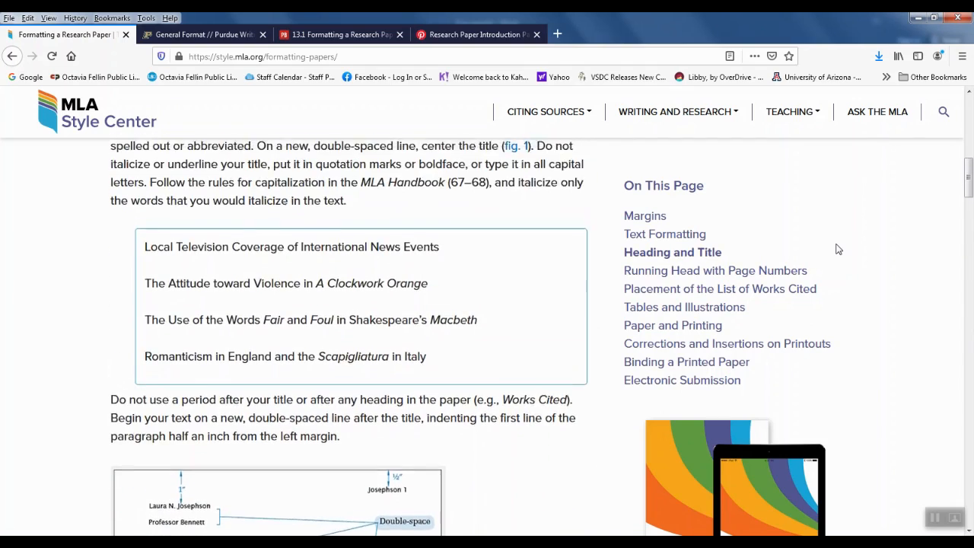
pyautogui.scroll(1, 837, 249)
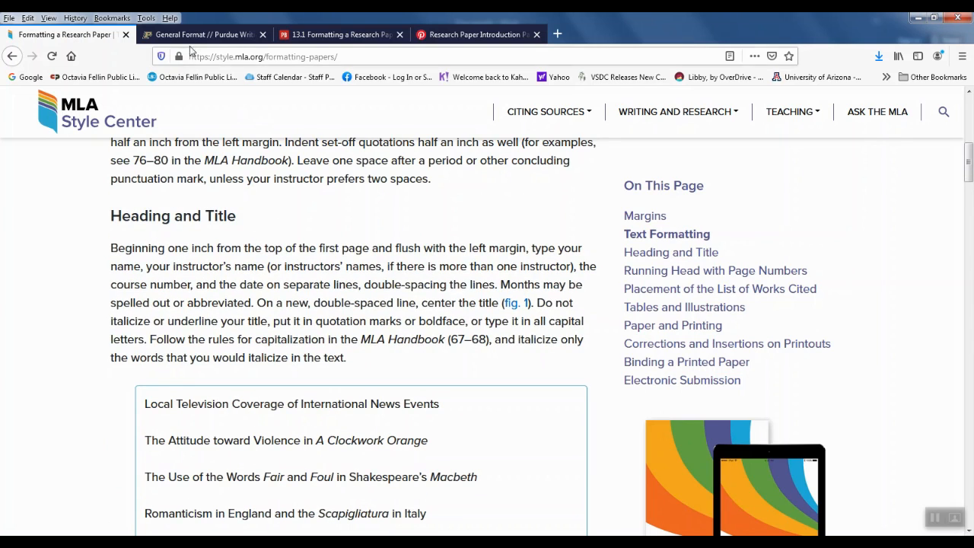
# Switch to the Purdue OWL General Format page and review its General APA Guidelines, Font and How to Cite sections
pyautogui.click(202, 35)
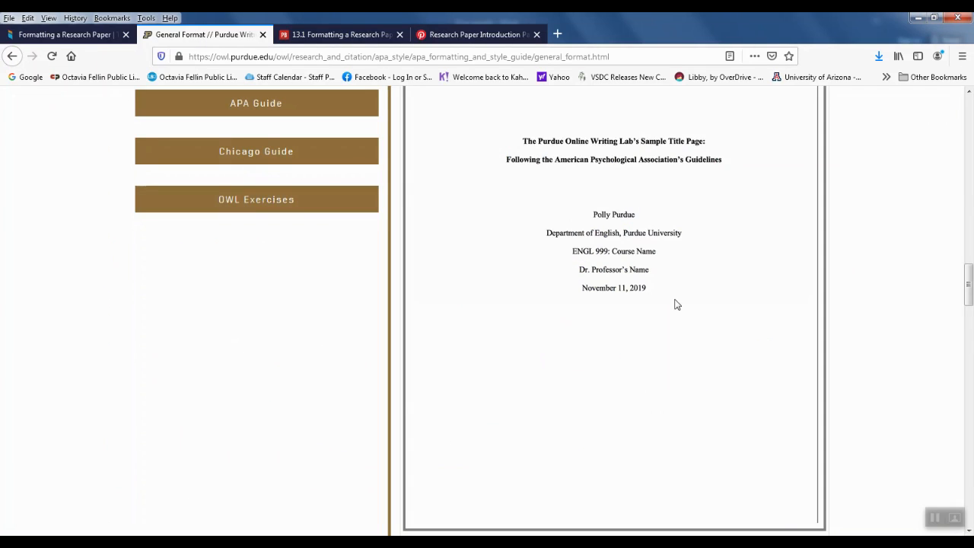
pyautogui.moveTo(967, 274); pyautogui.dragTo(970, 106)
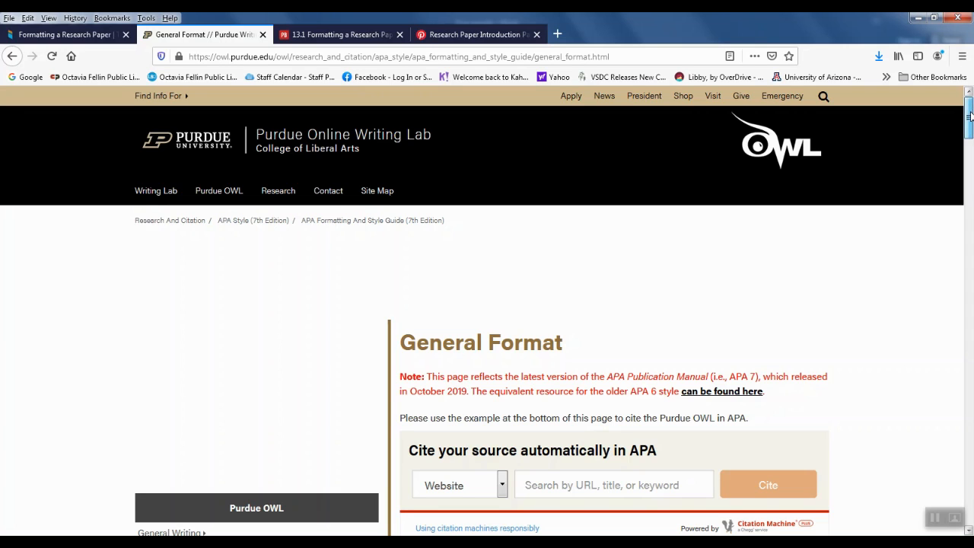
pyautogui.moveTo(969, 114); pyautogui.dragTo(970, 131)
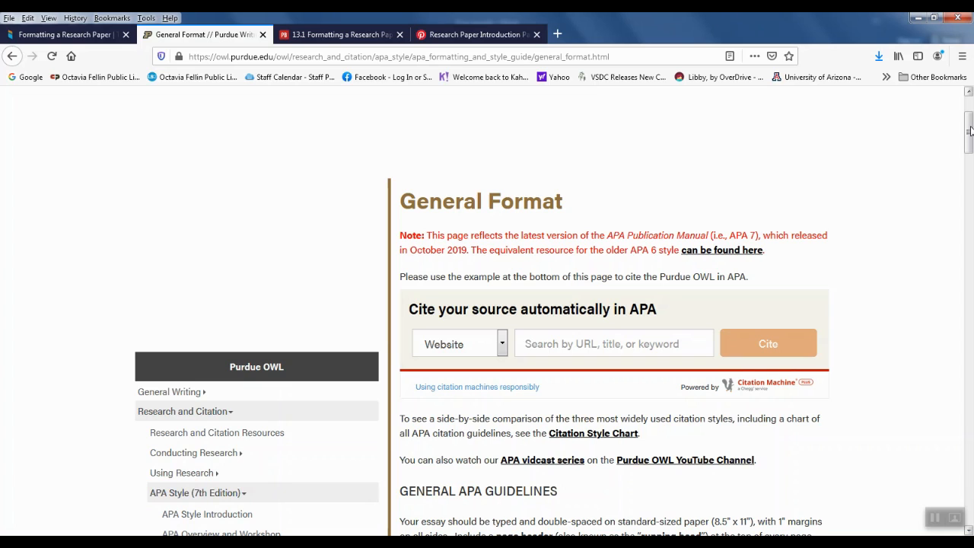
pyautogui.moveTo(970, 131); pyautogui.dragTo(970, 143)
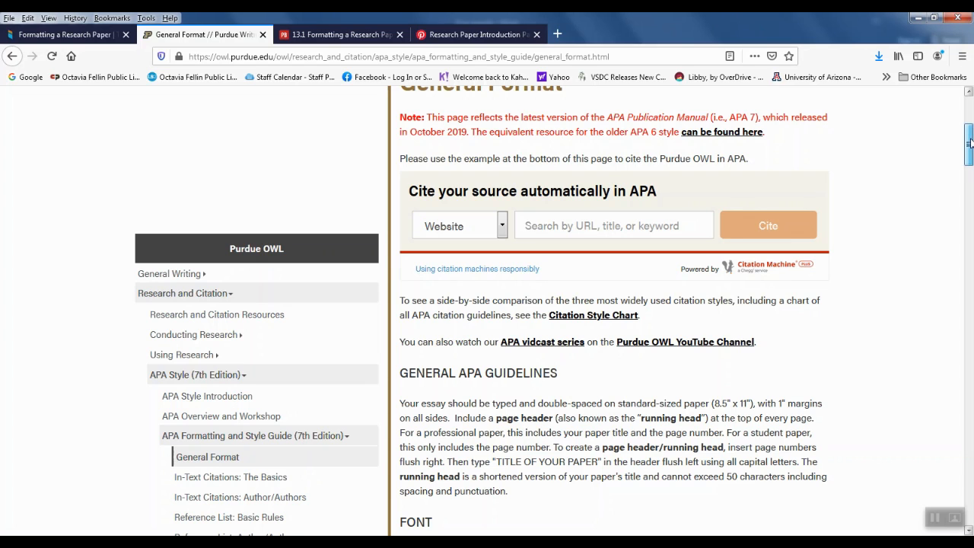
pyautogui.moveTo(970, 143); pyautogui.dragTo(970, 161)
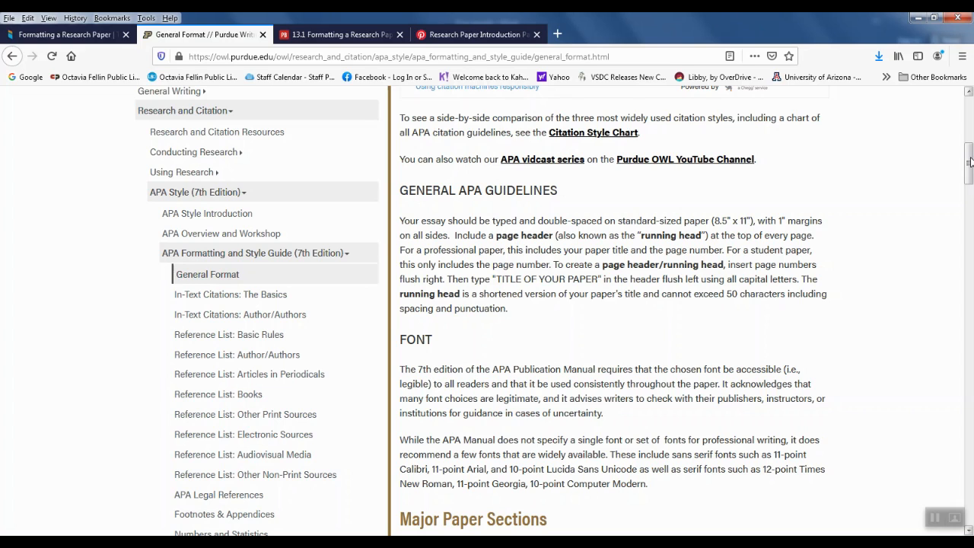
pyautogui.moveTo(969, 161); pyautogui.dragTo(971, 489)
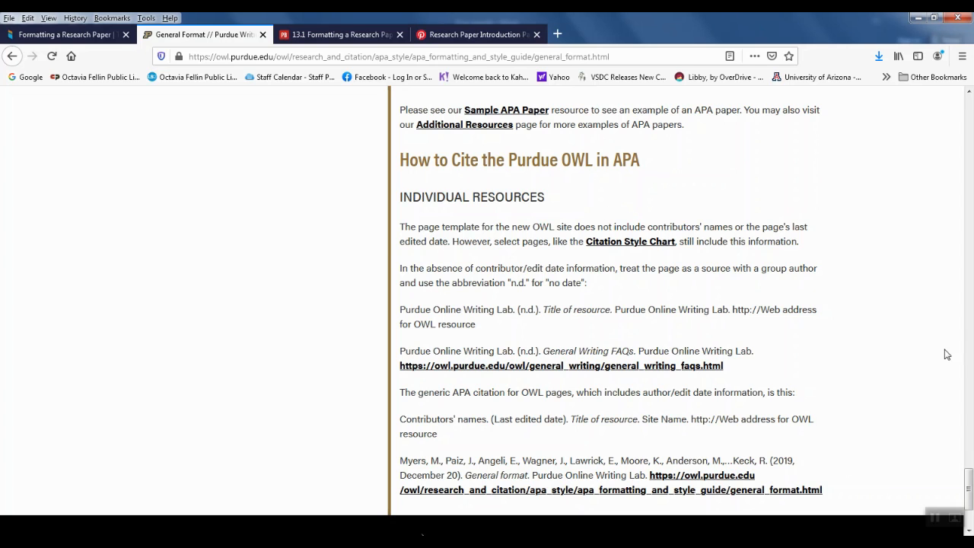
pyautogui.moveTo(970, 483); pyautogui.dragTo(969, 98)
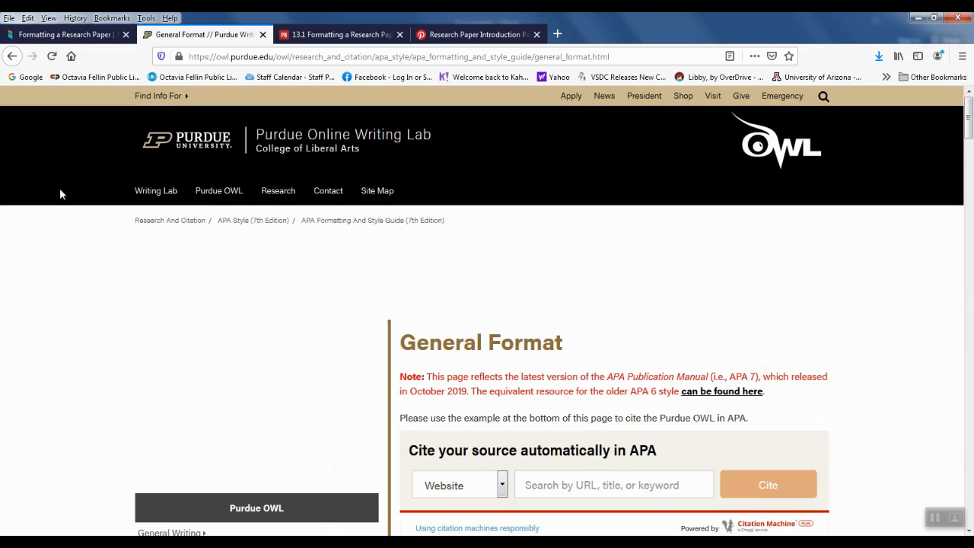
# Revisit the beginning of the MLA formatting page, then switch to Foxit Reader to view Best Student Research Paper.pdf
pyautogui.click(44, 34)
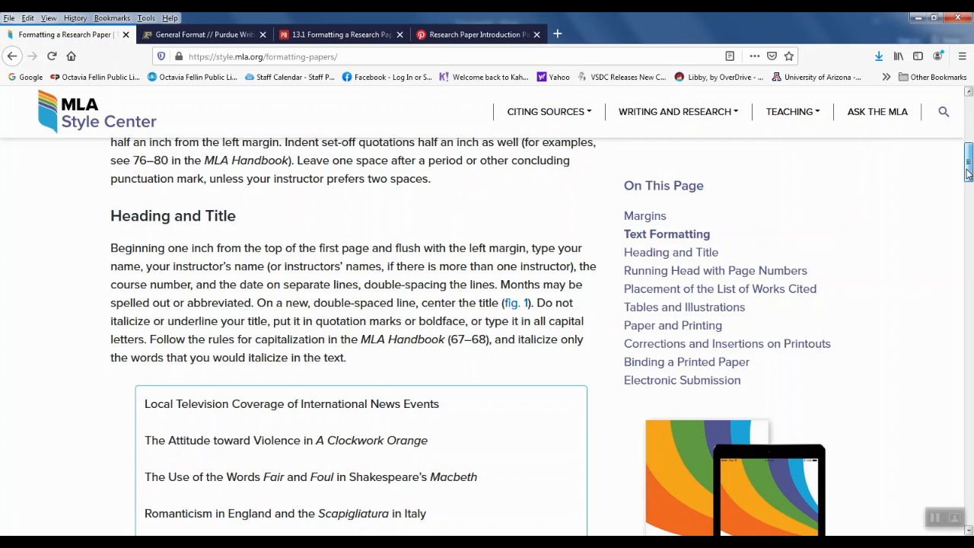
pyautogui.moveTo(968, 173); pyautogui.dragTo(968, 122)
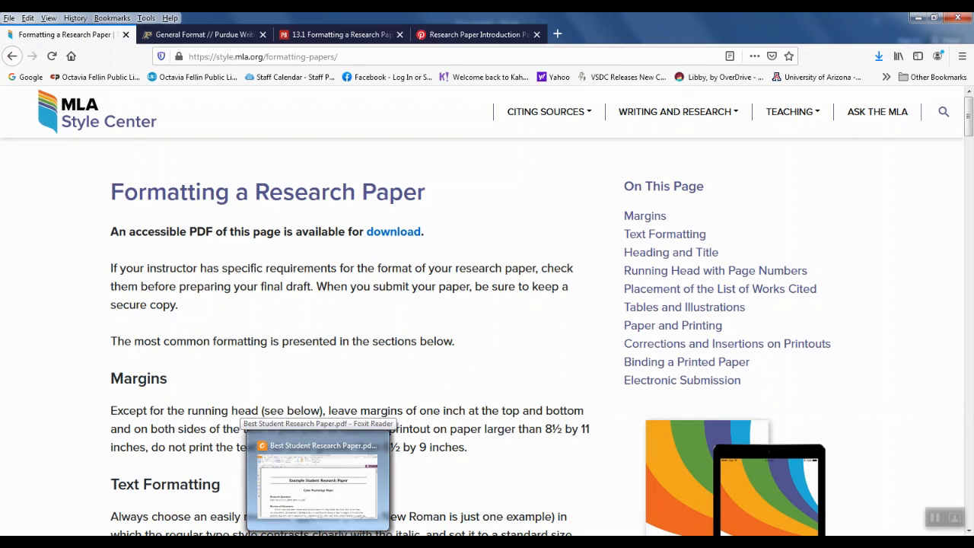
pyautogui.click(318, 543)
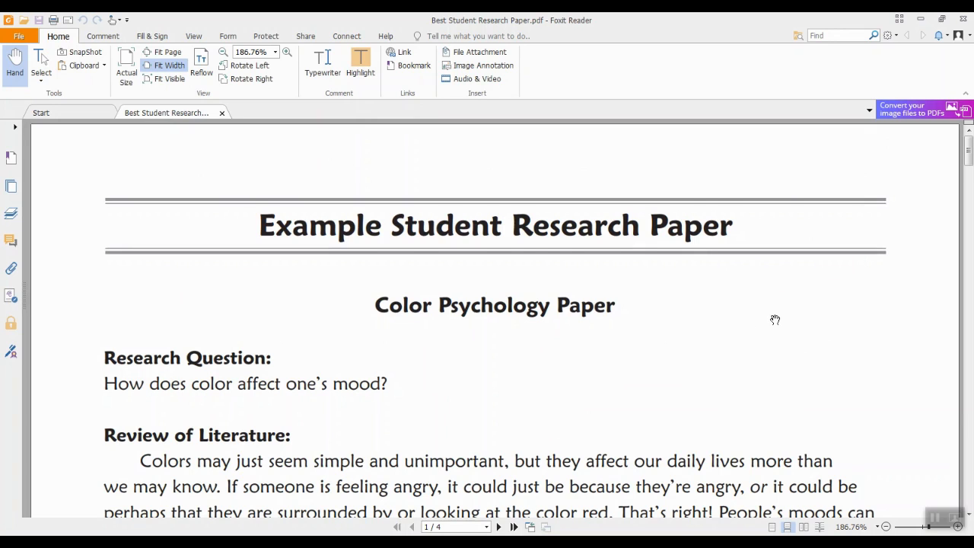
# Read the example paper from its Research Question through the Review of Literature to the start of the Analysis section
pyautogui.scroll(-3, 775, 319)
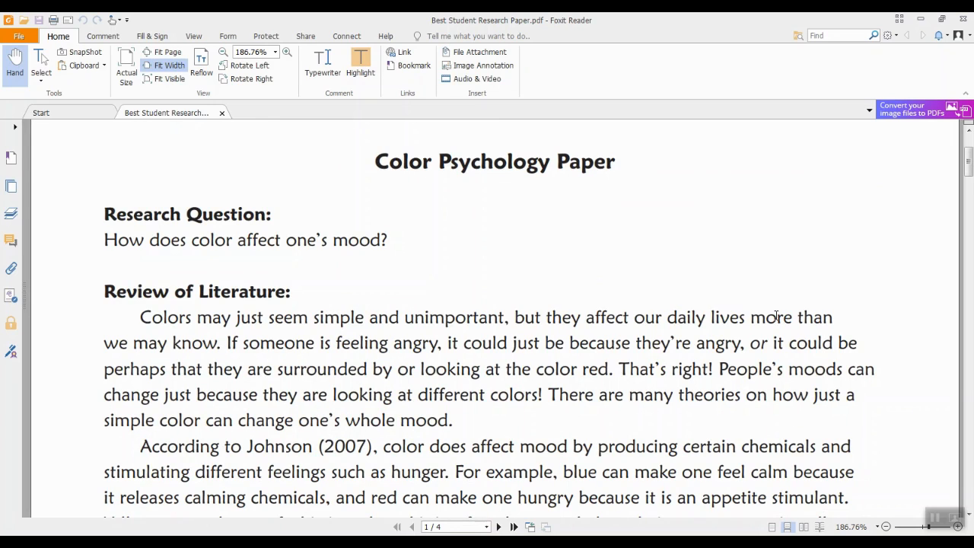
pyautogui.scroll(-3, 775, 316)
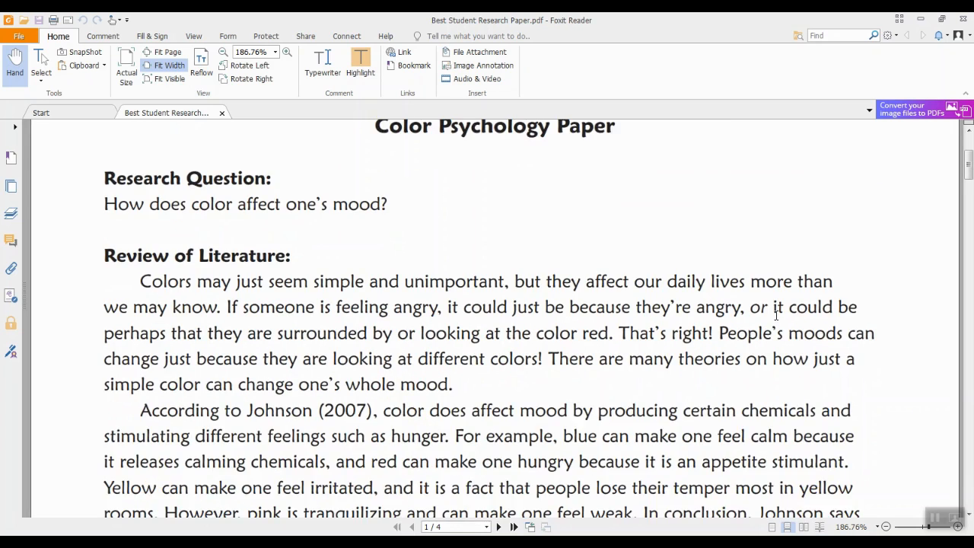
pyautogui.scroll(-4, 776, 315)
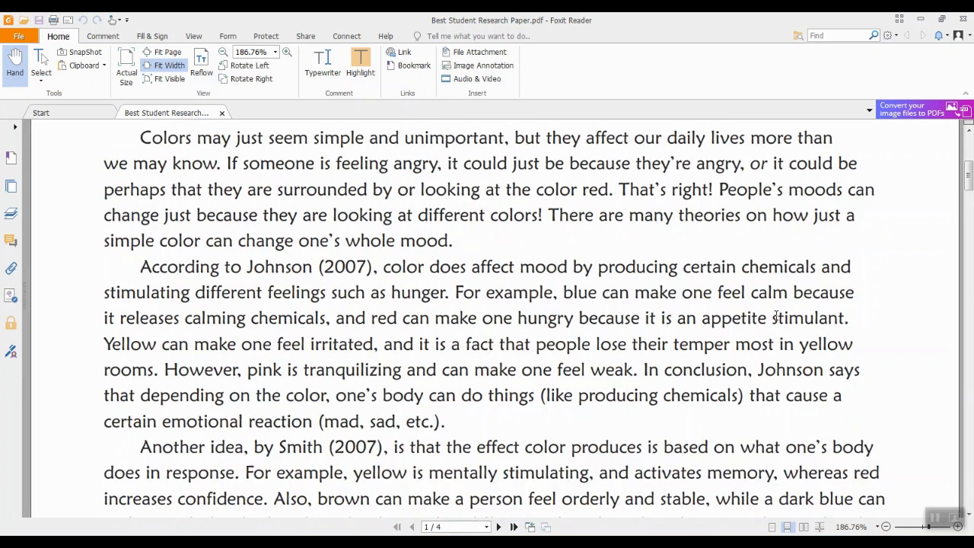
pyautogui.scroll(-5, 776, 314)
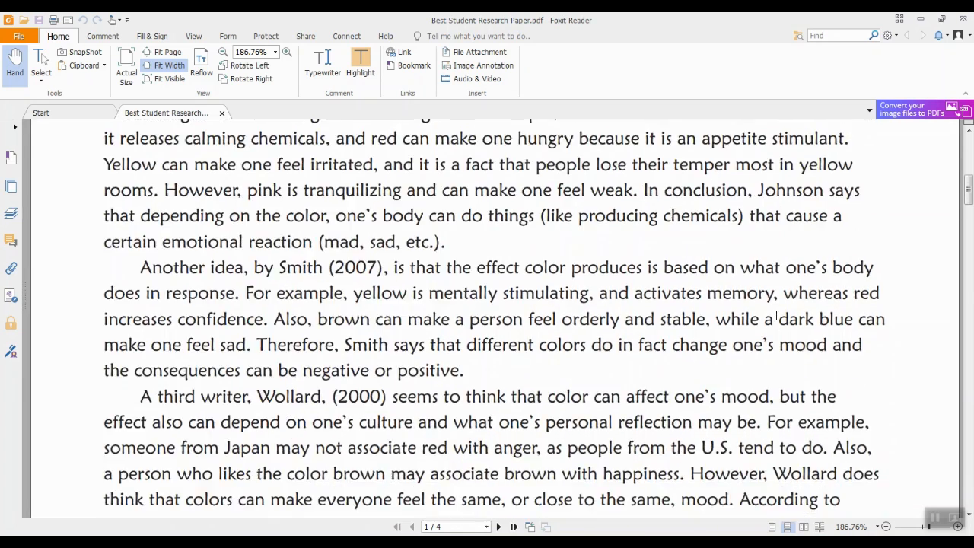
pyautogui.scroll(-2, 776, 314)
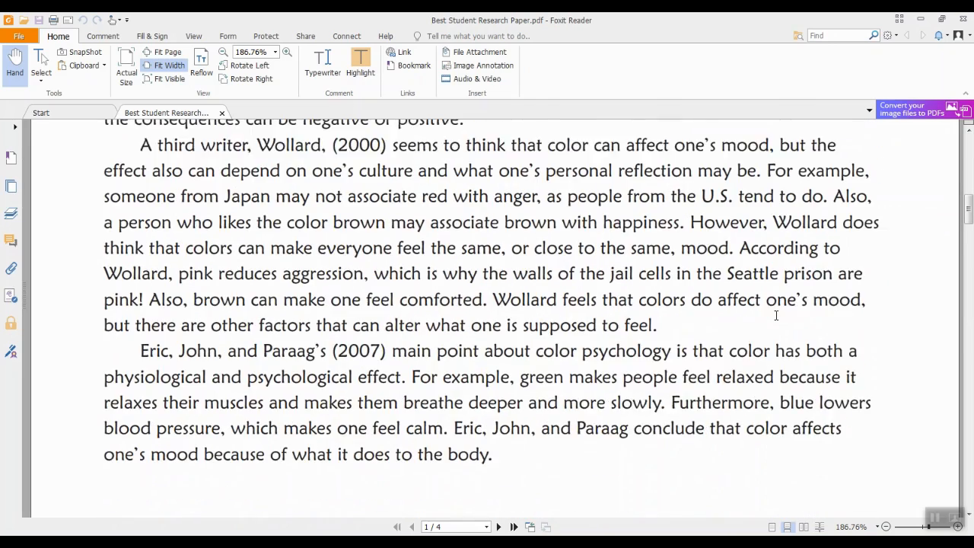
pyautogui.scroll(-7, 777, 315)
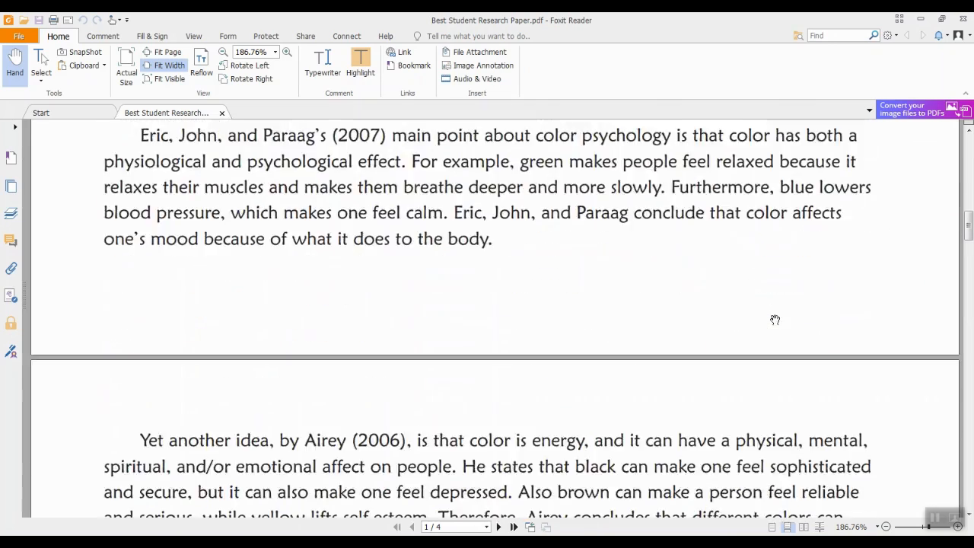
pyautogui.scroll(-6, 774, 318)
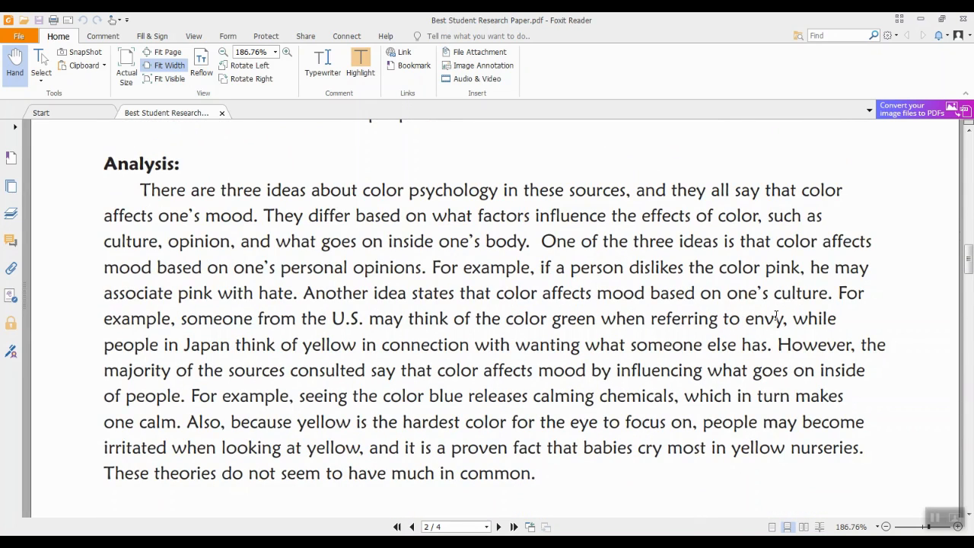
# Look through the example paper's Analysis, Methodology and Example Survey sections on pages 2 and 3
pyautogui.scroll(-3, 776, 316)
pyautogui.scroll(-5, 776, 314)
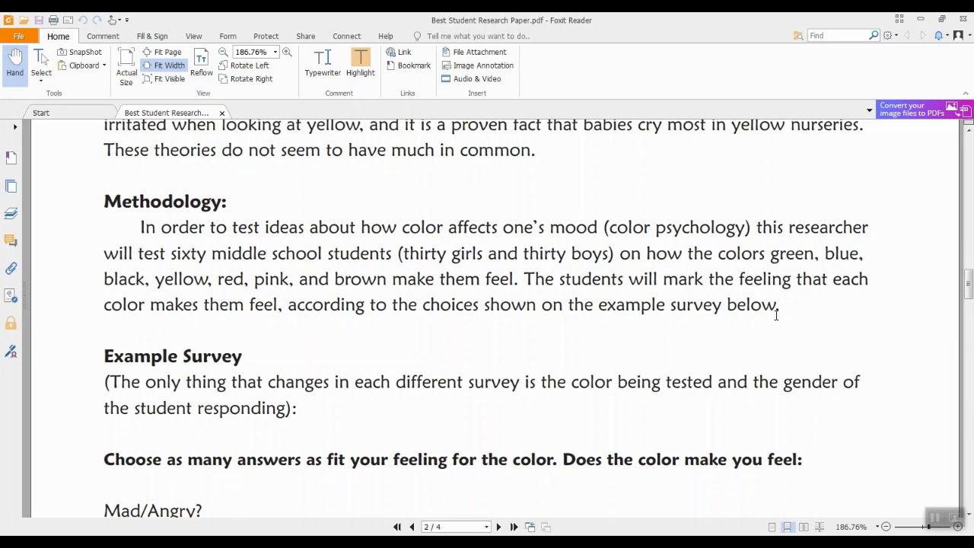
pyautogui.scroll(-5, 776, 314)
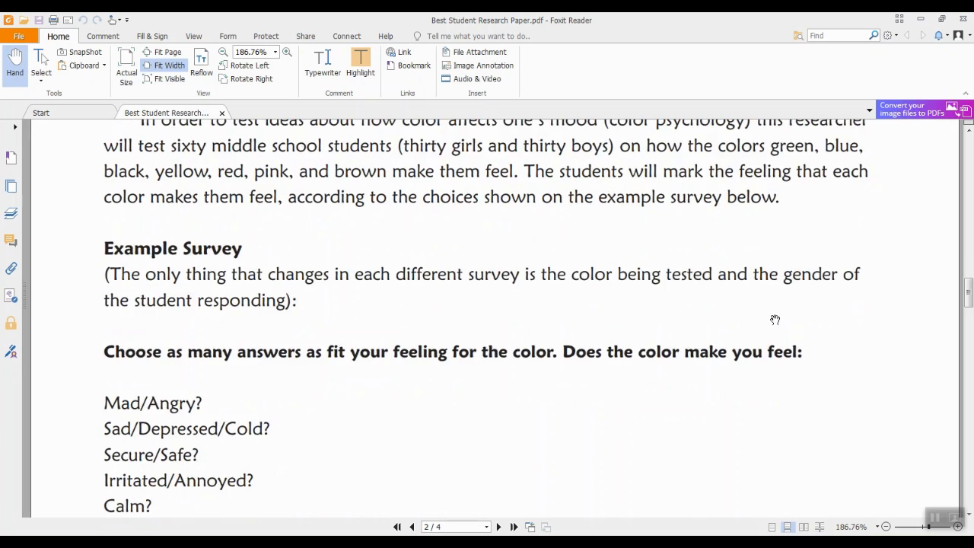
pyautogui.scroll(-5, 774, 320)
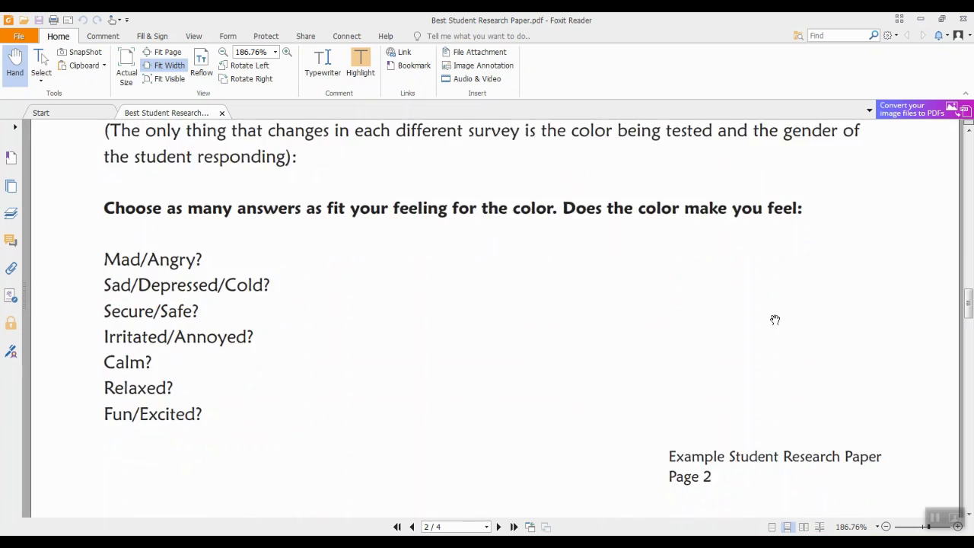
pyautogui.scroll(-7, 774, 319)
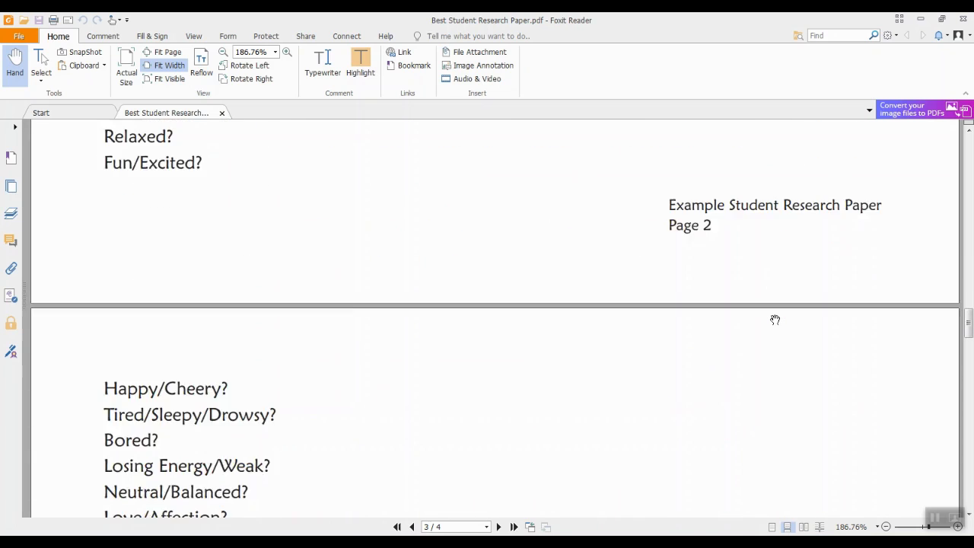
pyautogui.scroll(-6, 775, 319)
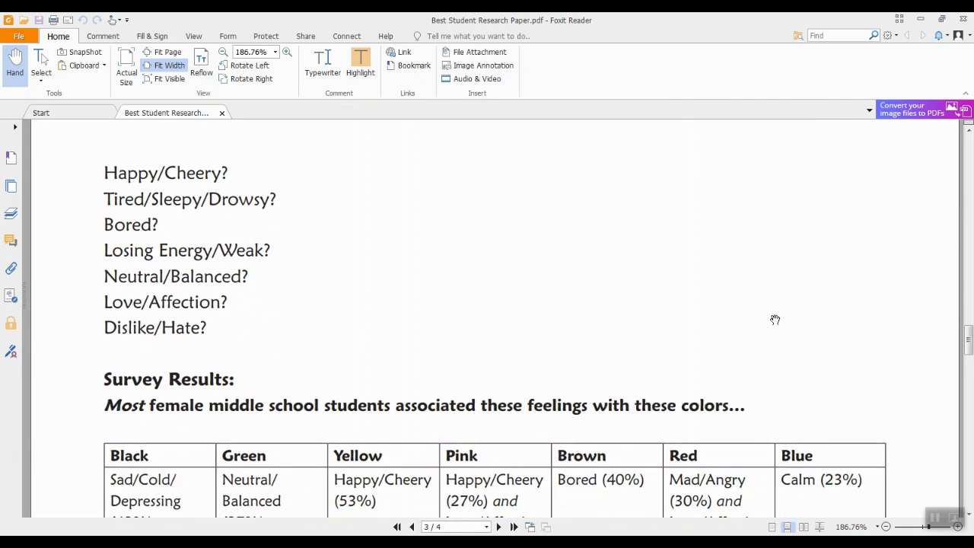
# Examine the Survey Results tables, the Conclusion and the References list at the end of the example paper
pyautogui.scroll(-3, 775, 320)
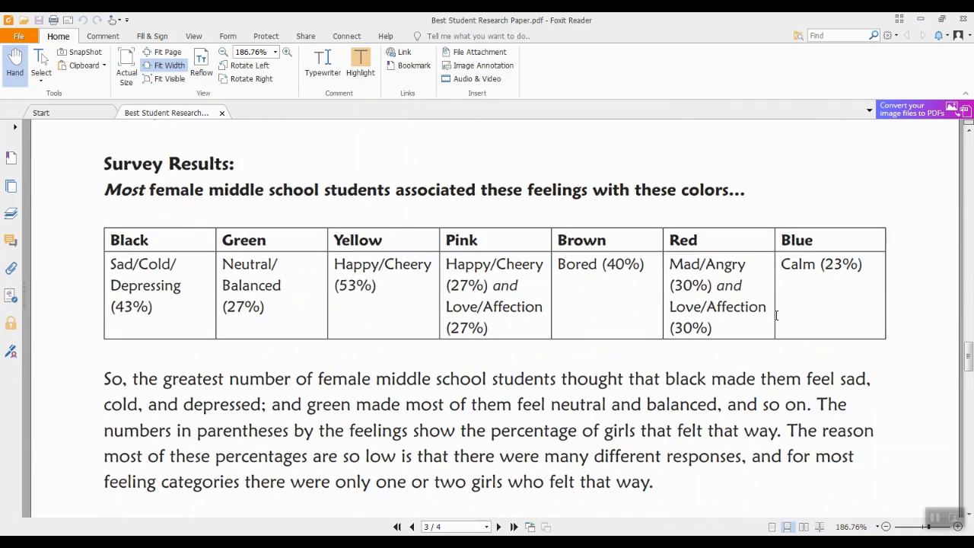
pyautogui.scroll(-6, 777, 315)
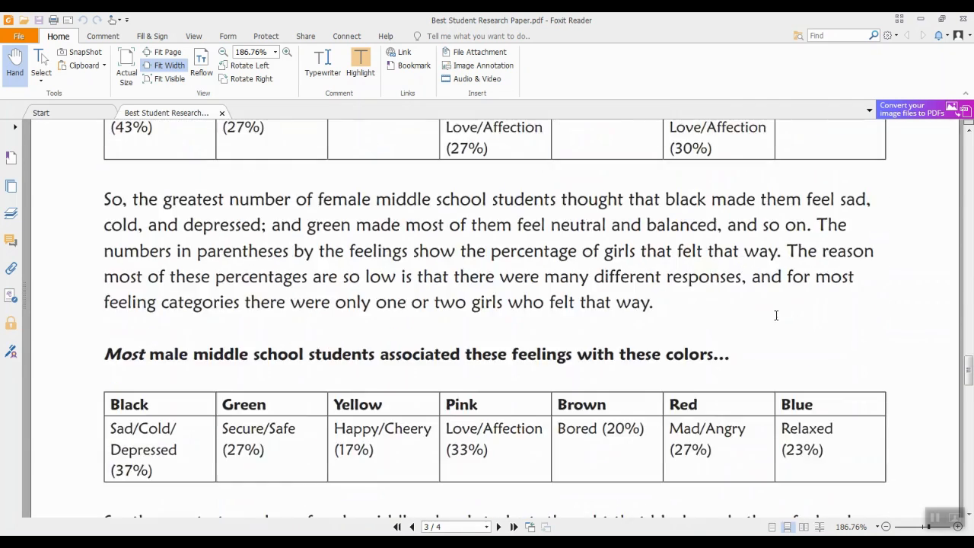
pyautogui.scroll(-7, 776, 315)
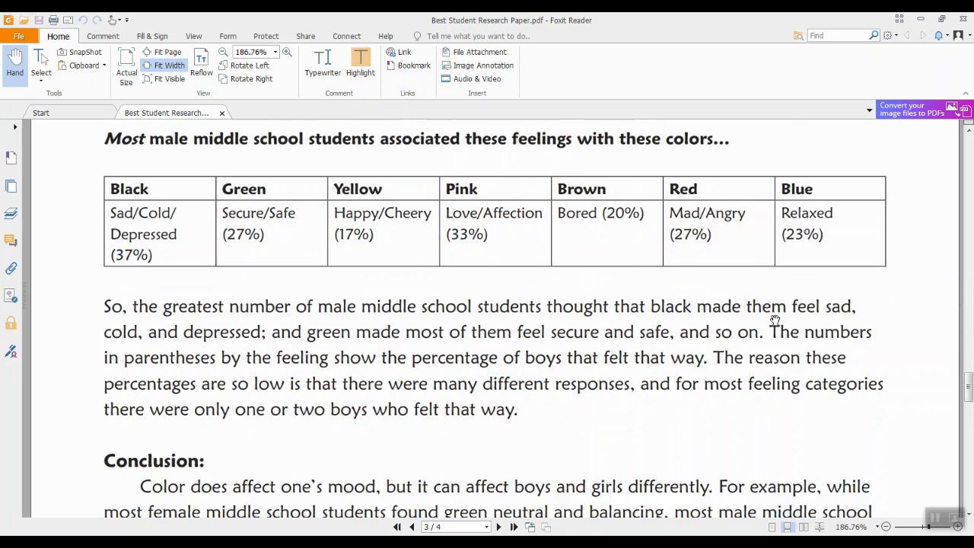
pyautogui.scroll(-2, 776, 315)
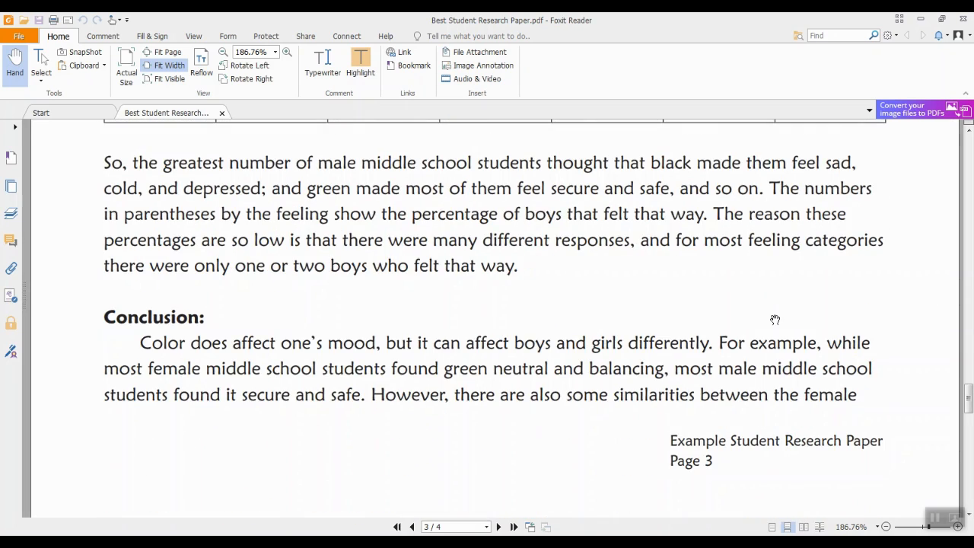
pyautogui.scroll(-5, 775, 319)
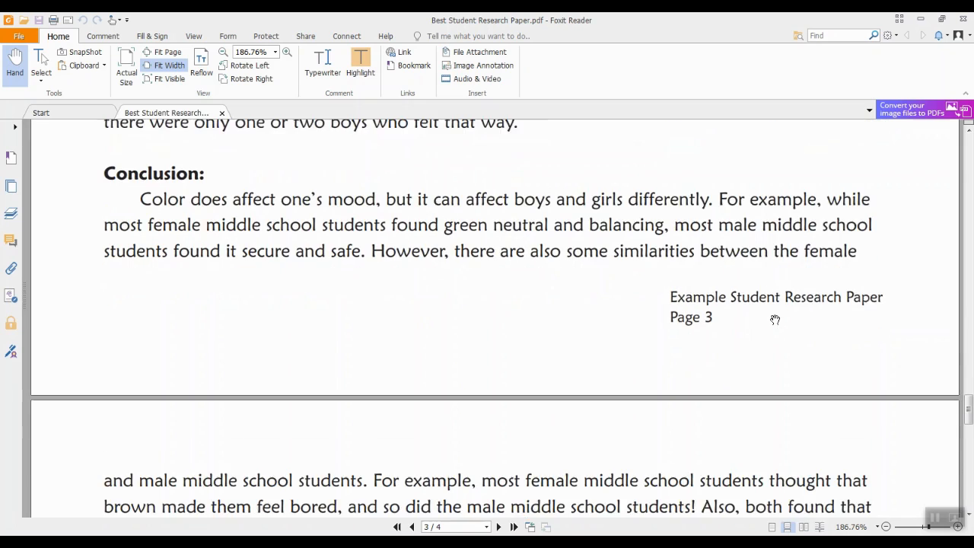
pyautogui.scroll(-12, 774, 320)
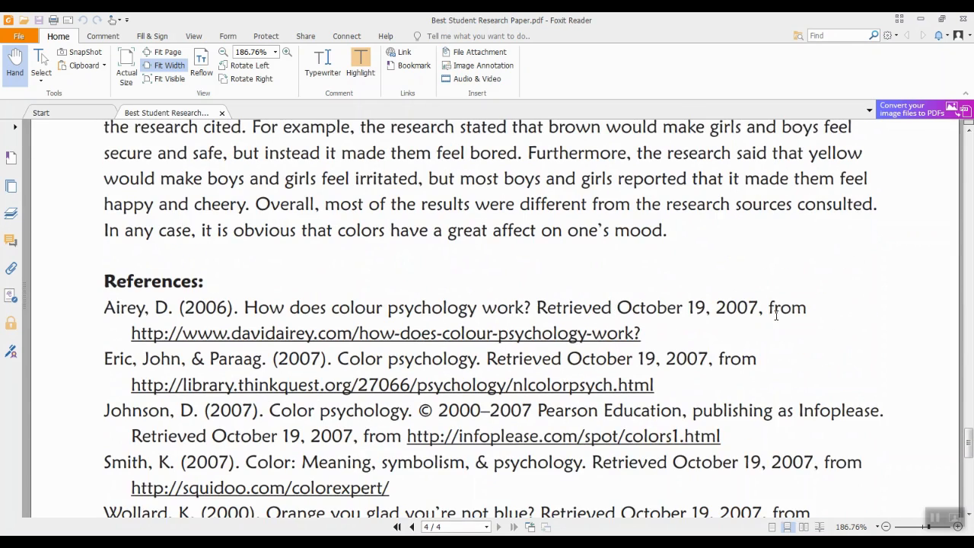
pyautogui.scroll(-2, 776, 315)
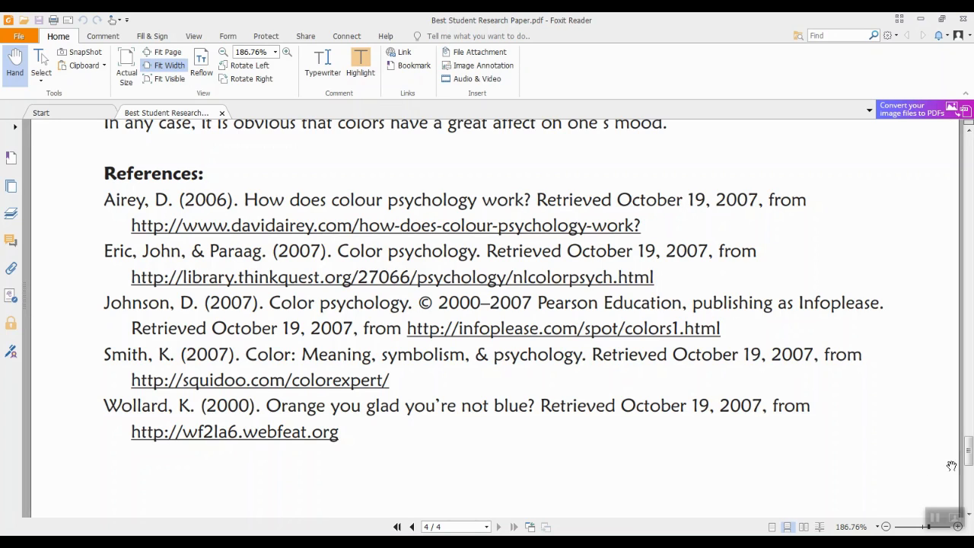
pyautogui.moveTo(969, 450)
pyautogui.mouseDown()
pyautogui.moveTo(969, 490)
pyautogui.moveTo(969, 286)
pyautogui.moveTo(969, 447)
pyautogui.mouseUp()
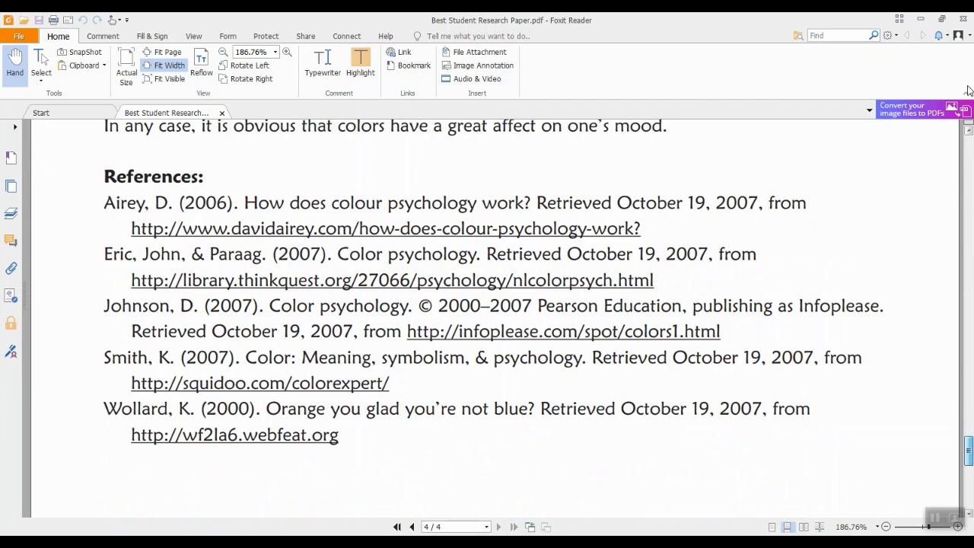
# Leave the PDF, switch to the blank Word document and review its page margin, orientation and paper size options
pyautogui.click(923, 22)
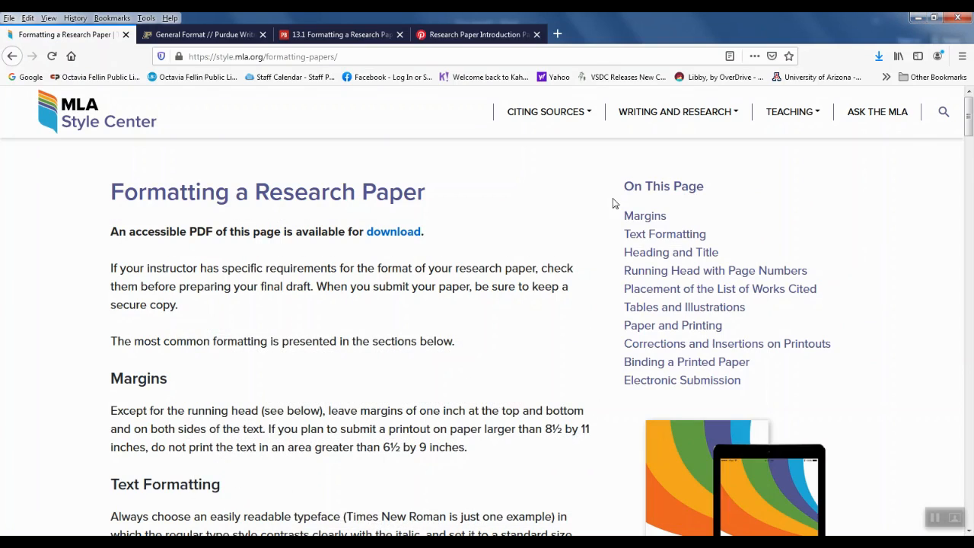
pyautogui.hotkey('alt', 'Tab')
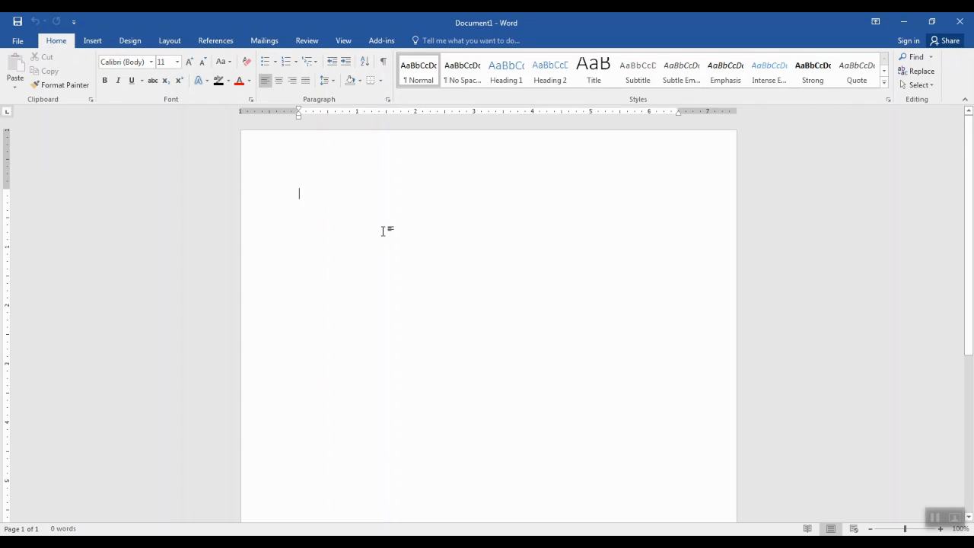
pyautogui.click(168, 40)
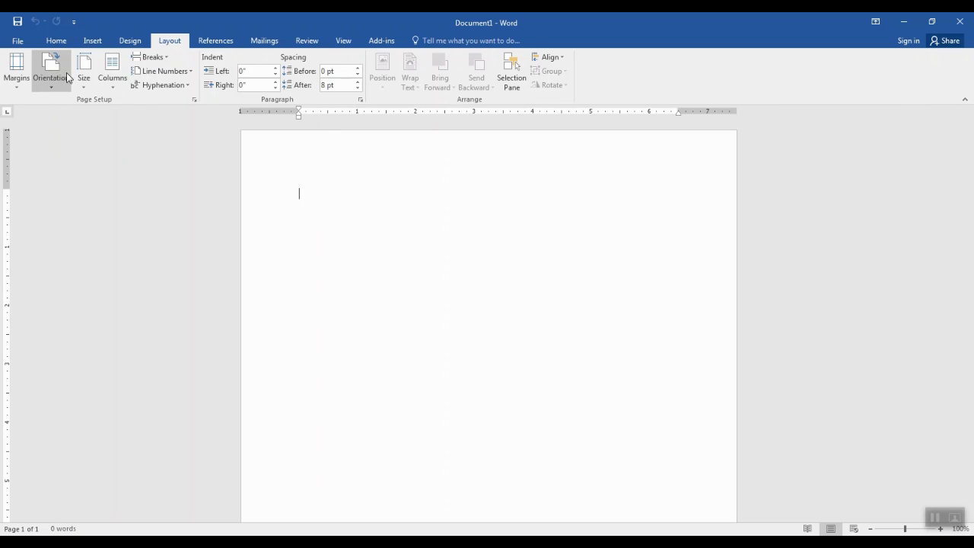
pyautogui.click(15, 82)
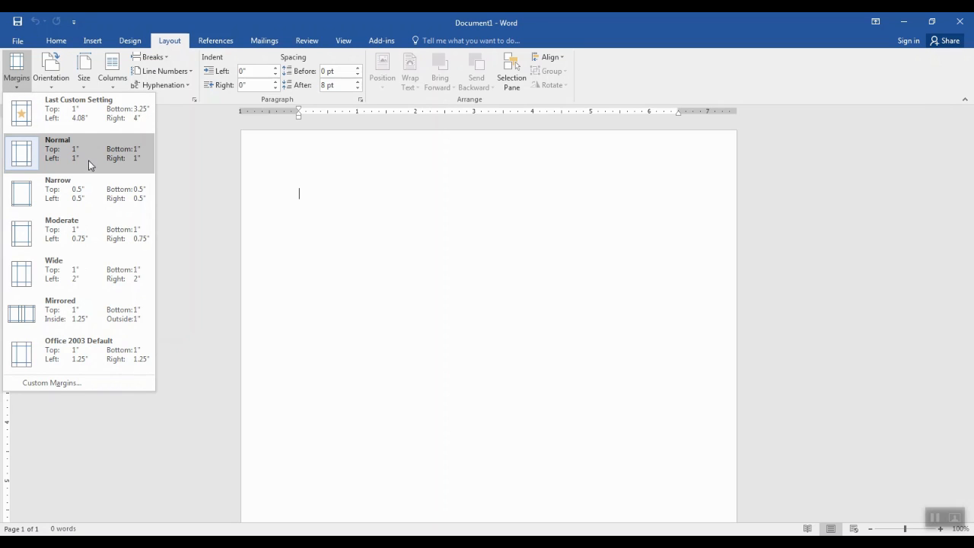
pyautogui.click(13, 78)
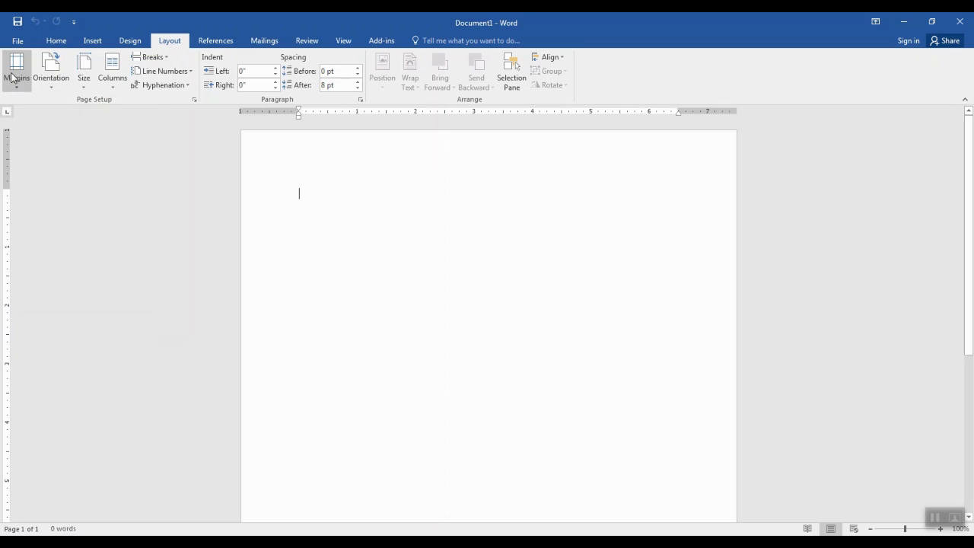
pyautogui.click(54, 79)
pyautogui.click(54, 79)
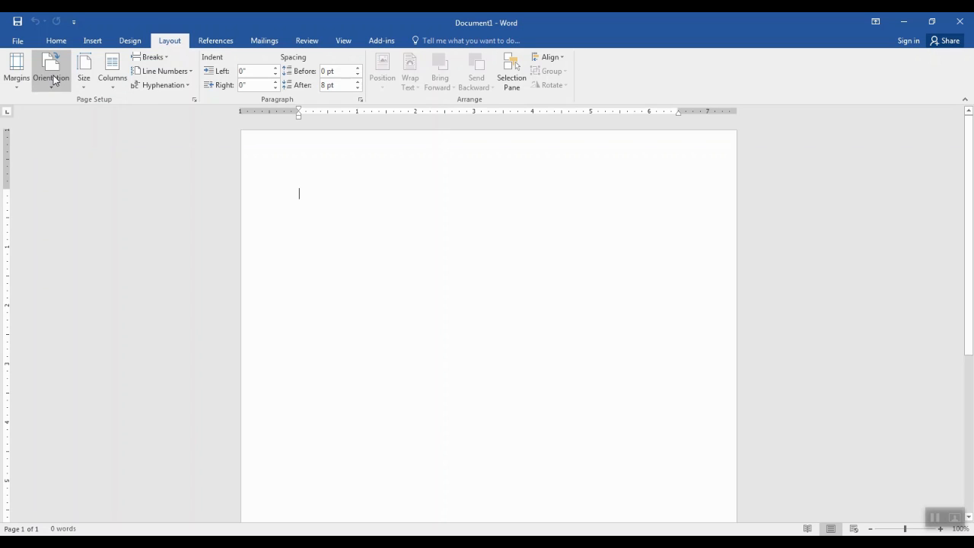
pyautogui.click(86, 77)
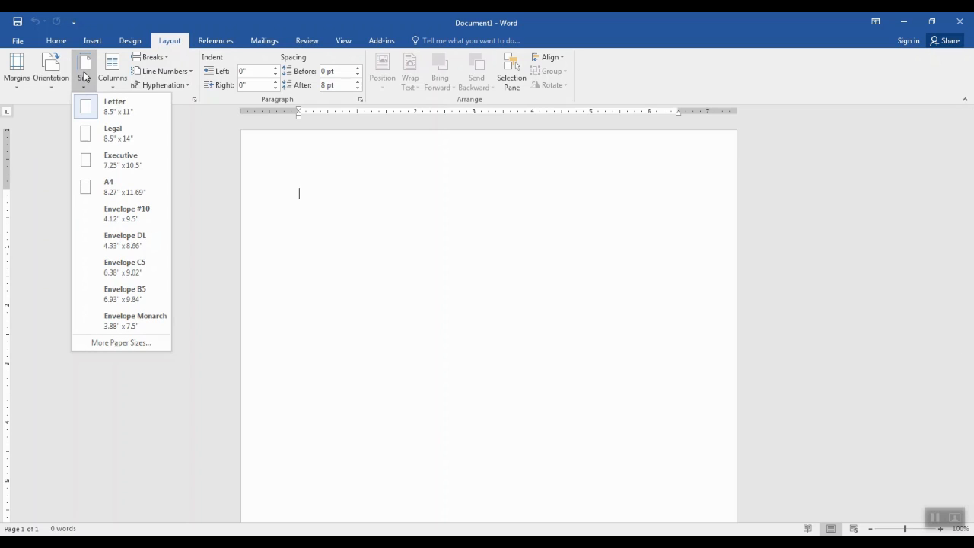
pyautogui.click(83, 76)
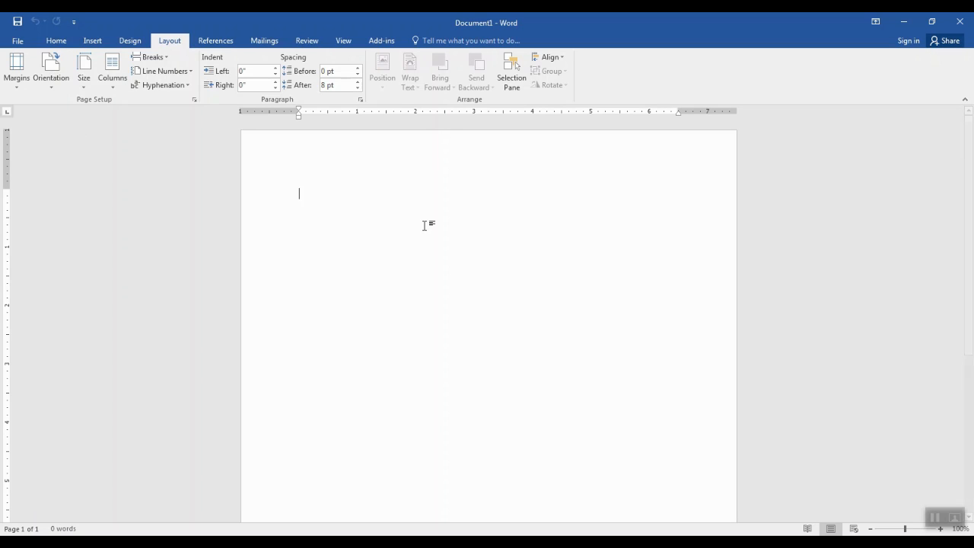
# Set the blank document's text to 12-point Times New Roman
pyautogui.click(57, 40)
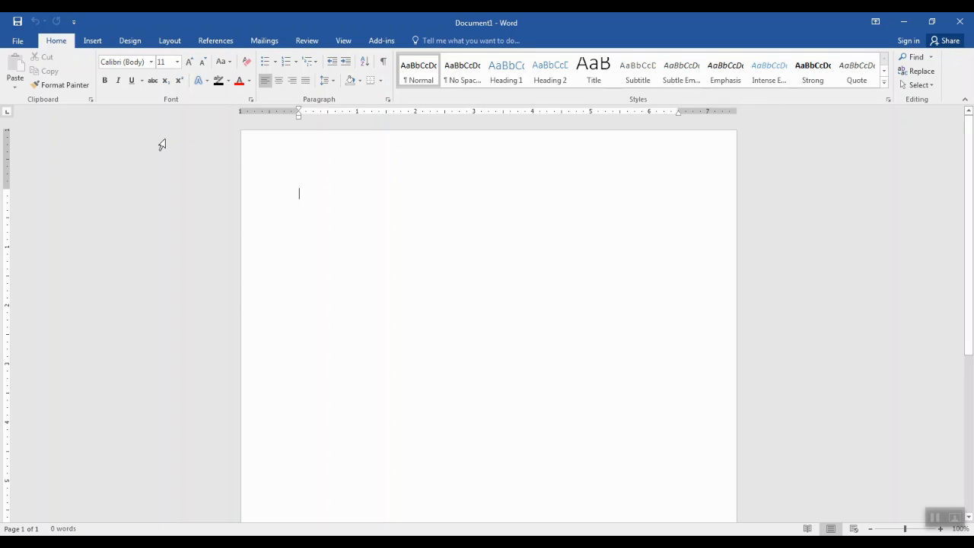
pyautogui.click(176, 66)
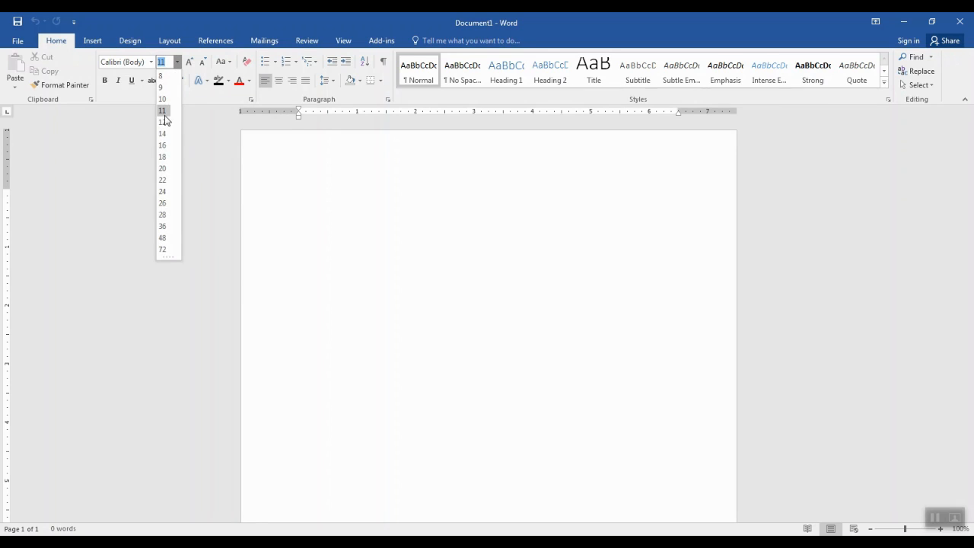
pyautogui.click(164, 121)
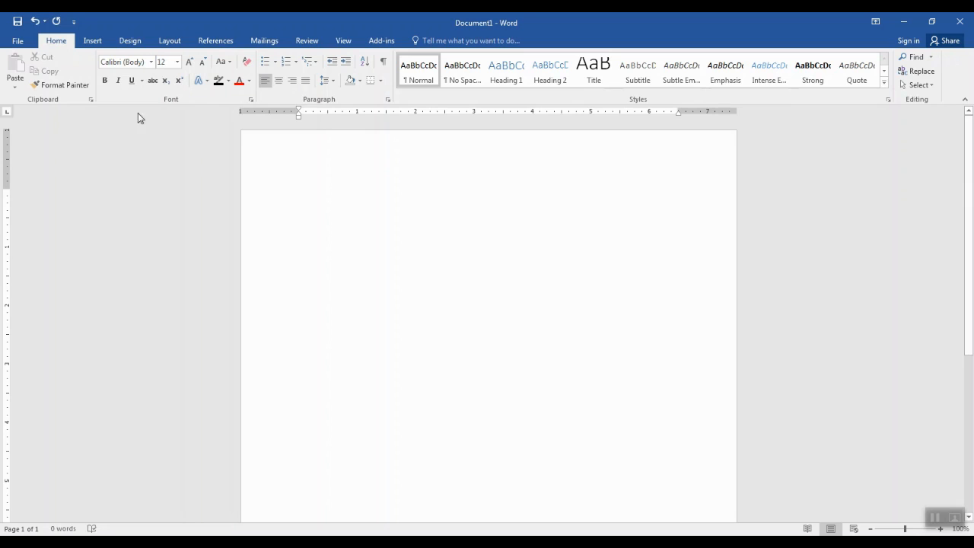
pyautogui.click(151, 62)
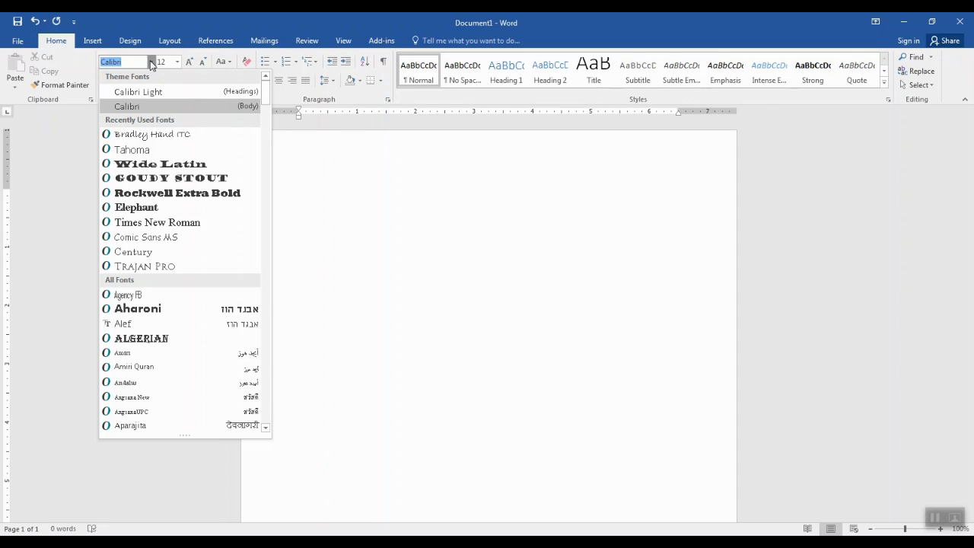
pyautogui.click(188, 223)
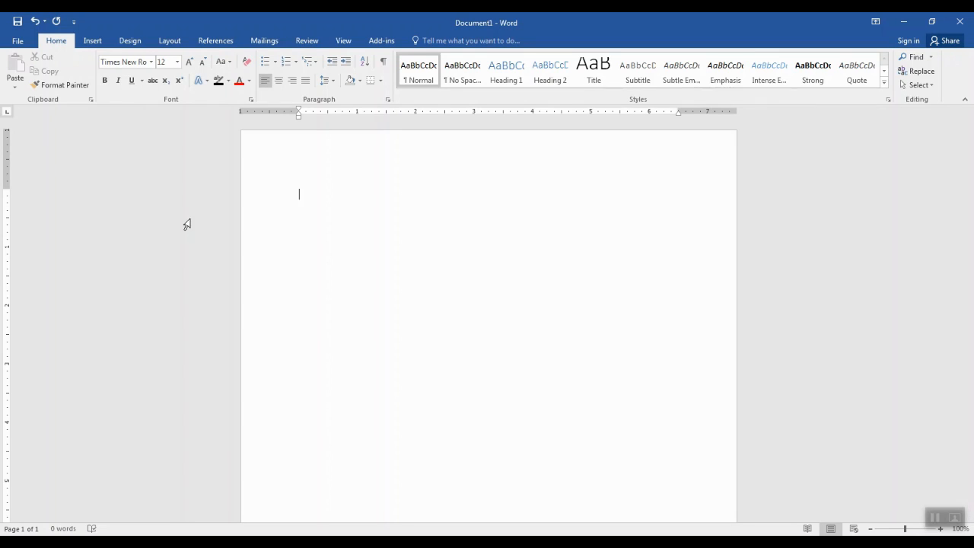
pyautogui.click(186, 229)
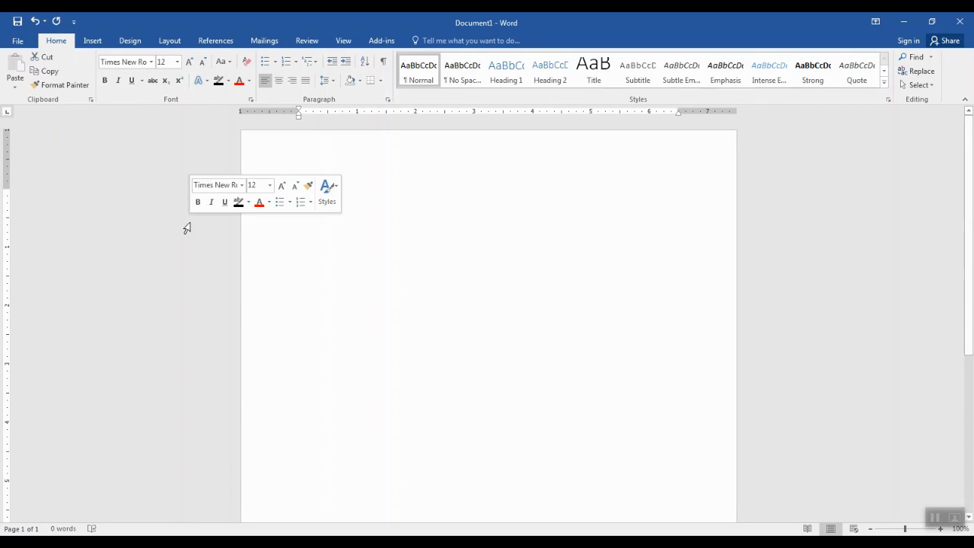
pyautogui.click(415, 148)
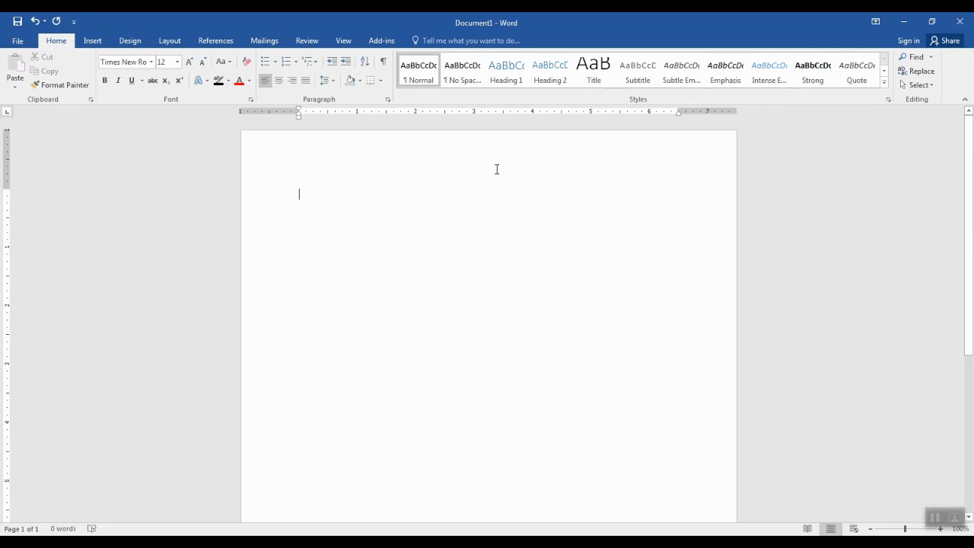
# Set the blank document's line spacing to 2.0
pyautogui.click(331, 82)
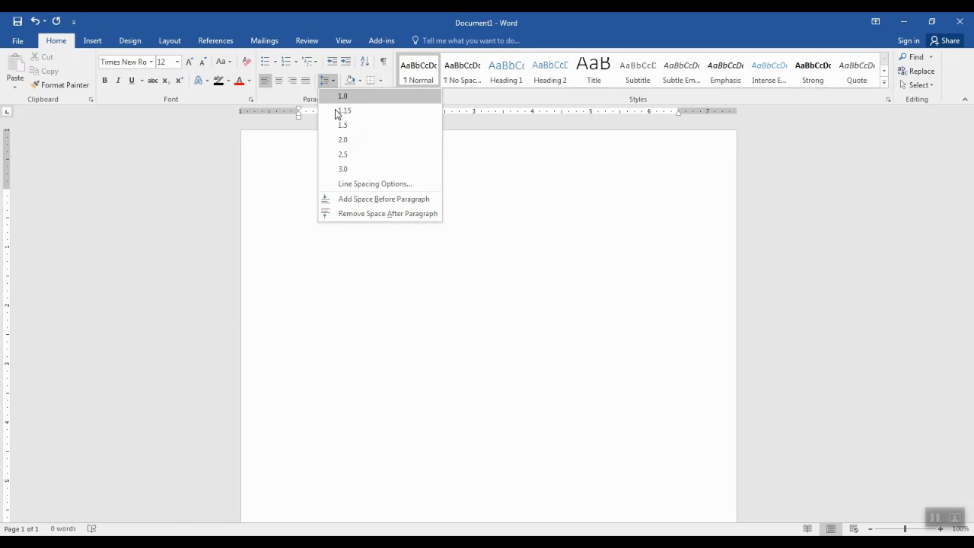
pyautogui.click(341, 139)
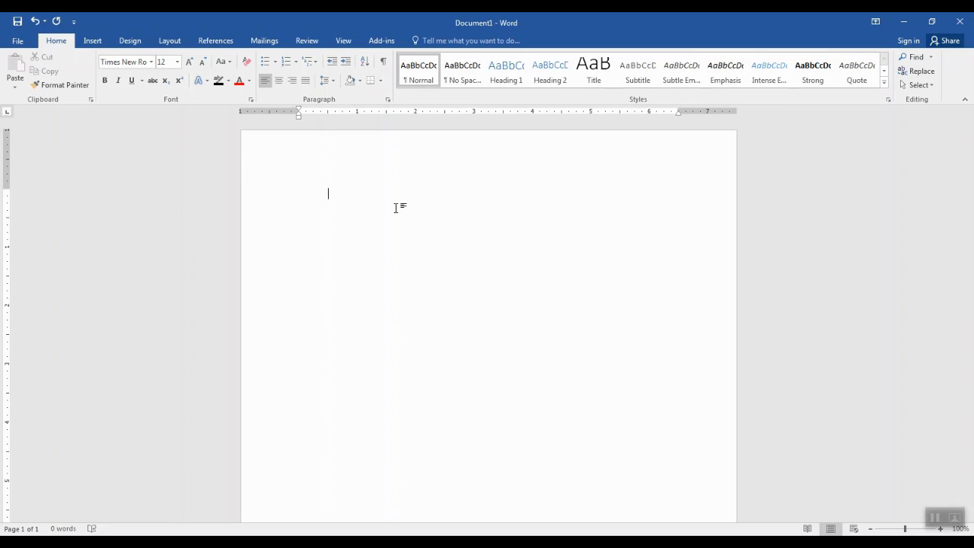
# Write an indented paragraph: "For my research paper I plan to show why it is important to use a formatting style. This is important because"
pyautogui.write('For my research paper I ')
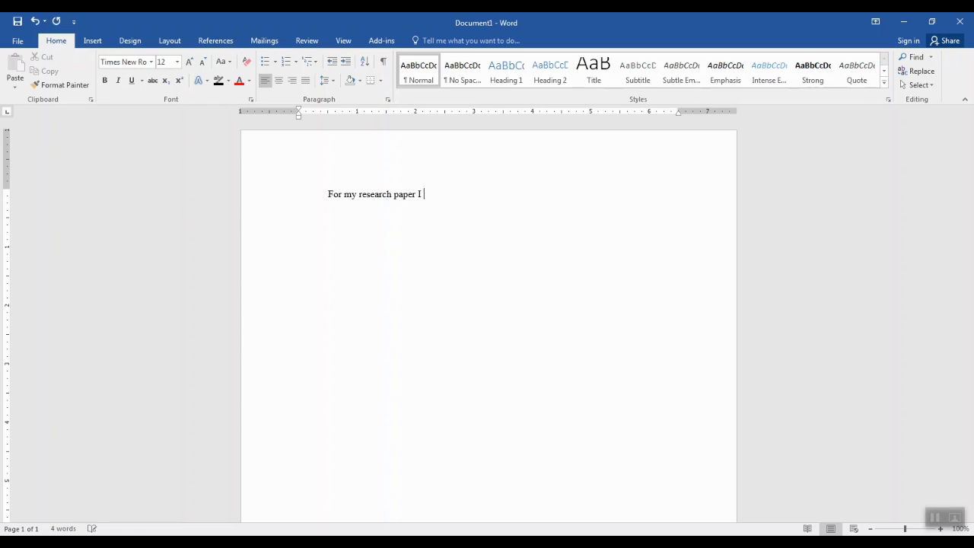
pyautogui.write('plan to show why it is important to')
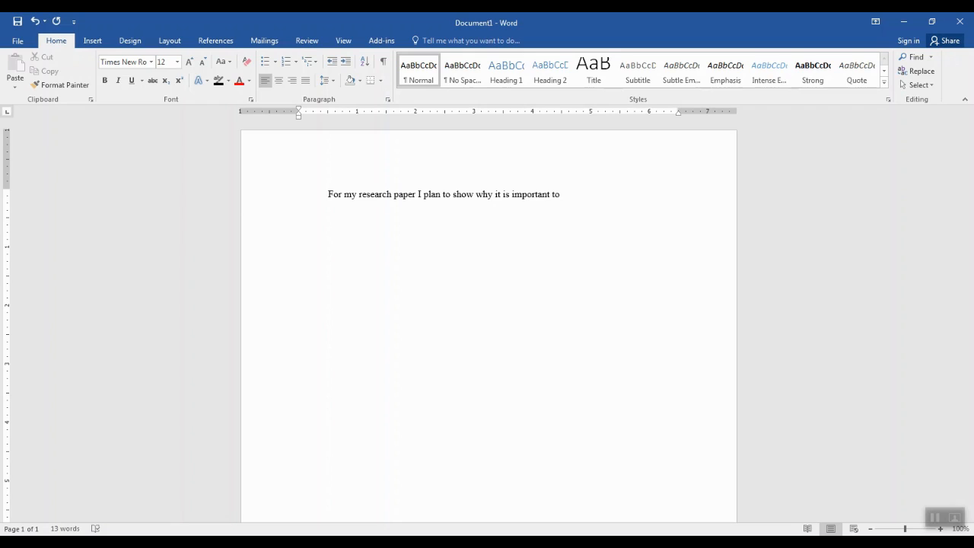
pyautogui.write('use a formatting sy')
pyautogui.press('BackSpace')
pyautogui.write('tyle. This is ')
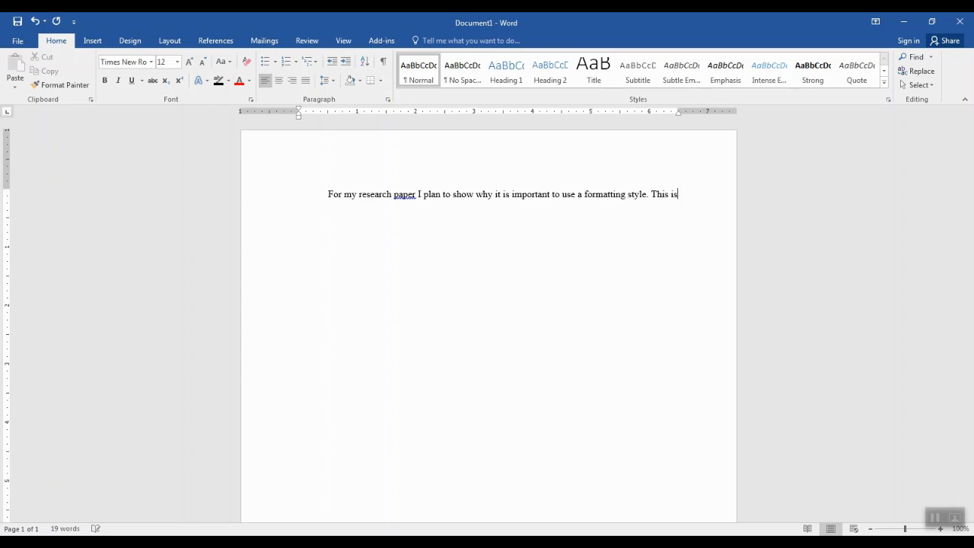
pyautogui.write('importa')
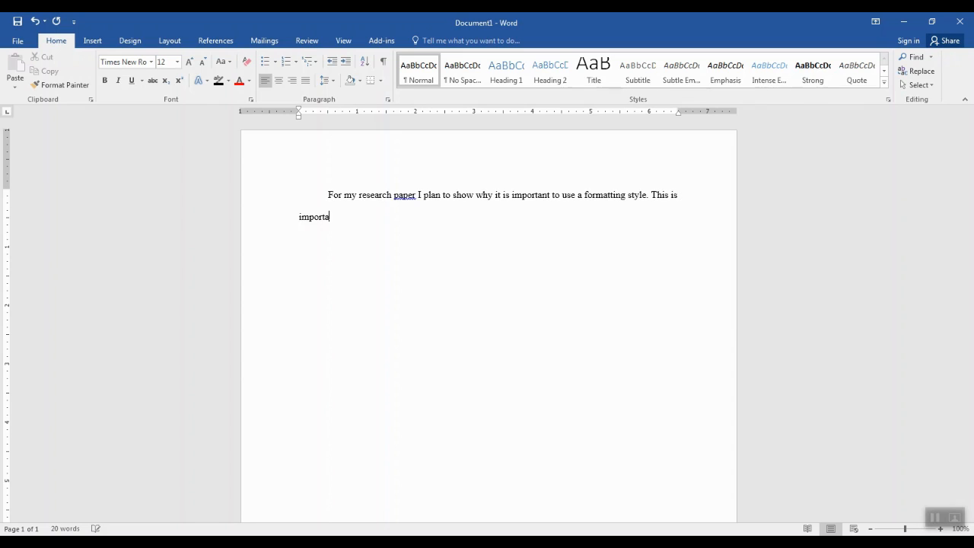
pyautogui.write('nt because')
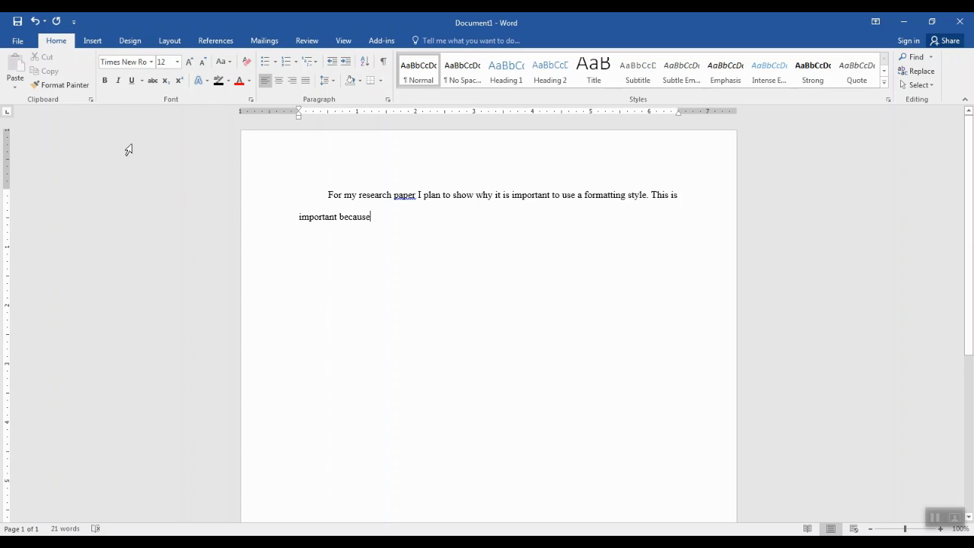
# Insert the Ion (Light) cover page before the text and look over its year, title and subtitle placeholders
pyautogui.click(92, 42)
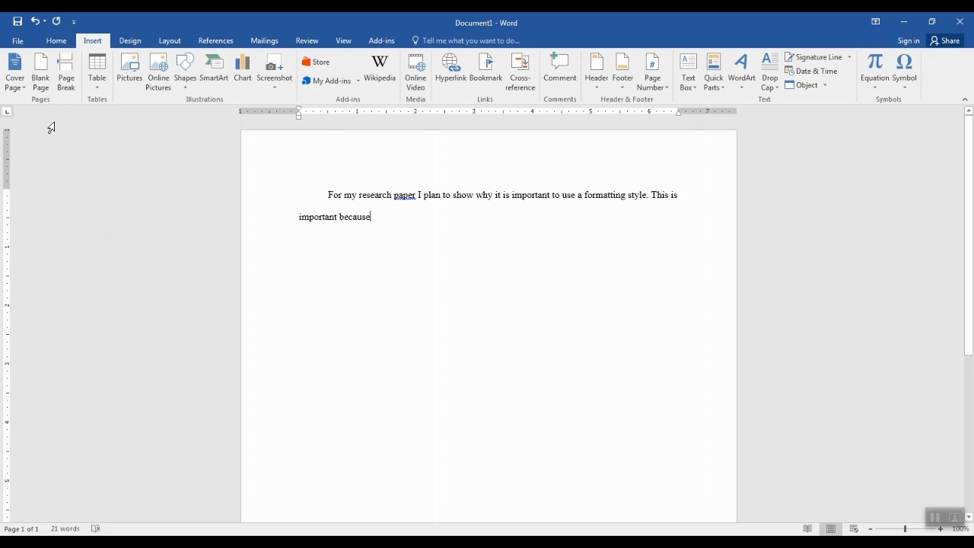
pyautogui.click(16, 79)
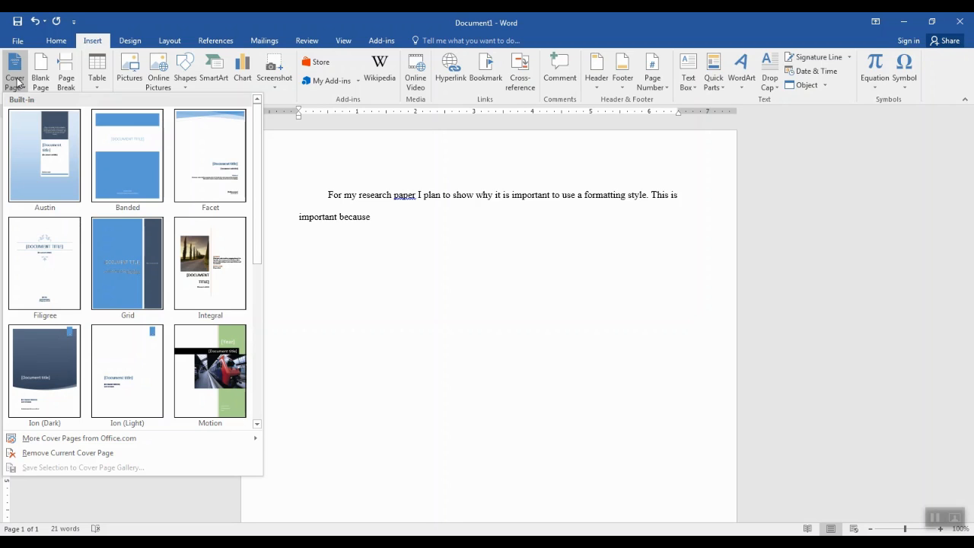
pyautogui.click(130, 367)
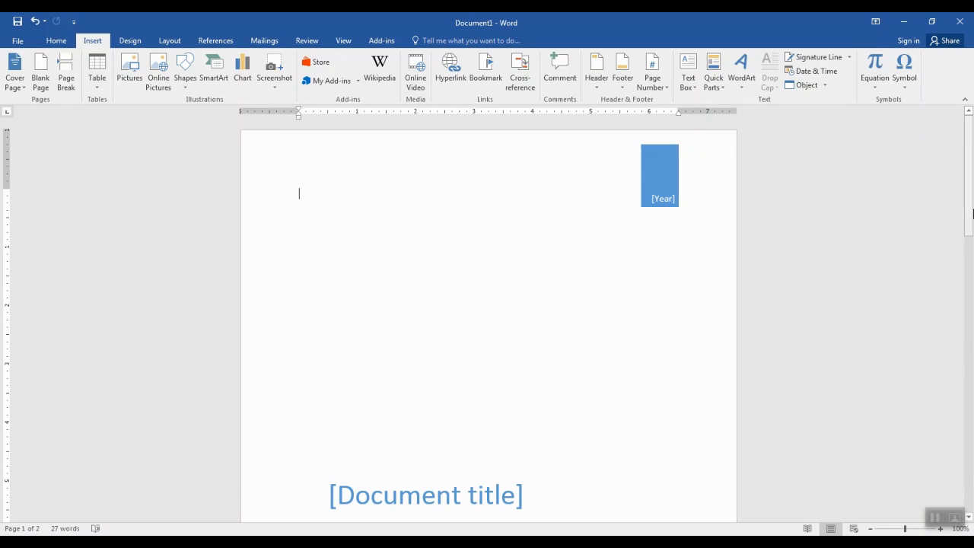
pyautogui.moveTo(971, 216)
pyautogui.mouseDown()
pyautogui.moveTo(971, 323)
pyautogui.moveTo(970, 216)
pyautogui.moveTo(970, 235)
pyautogui.mouseUp()
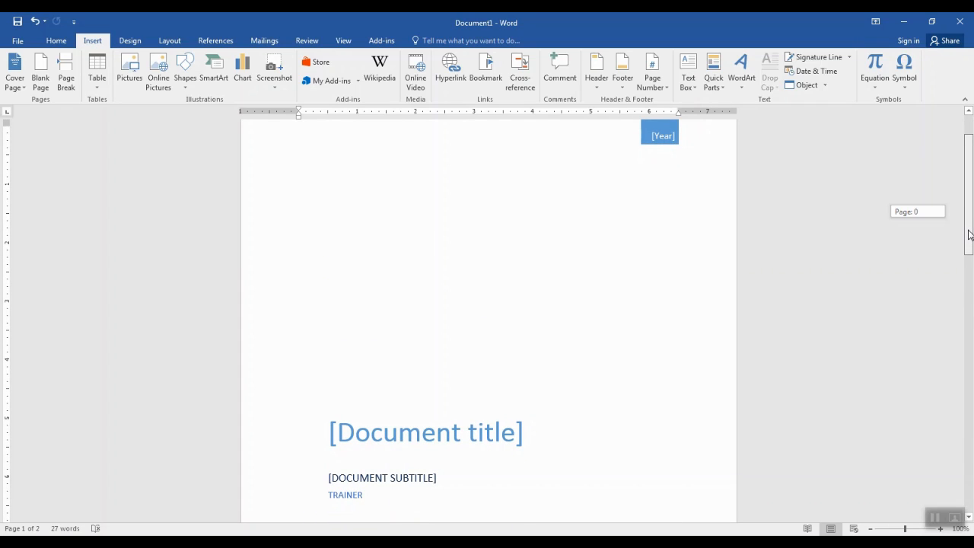
pyautogui.moveTo(970, 235); pyautogui.dragTo(971, 235)
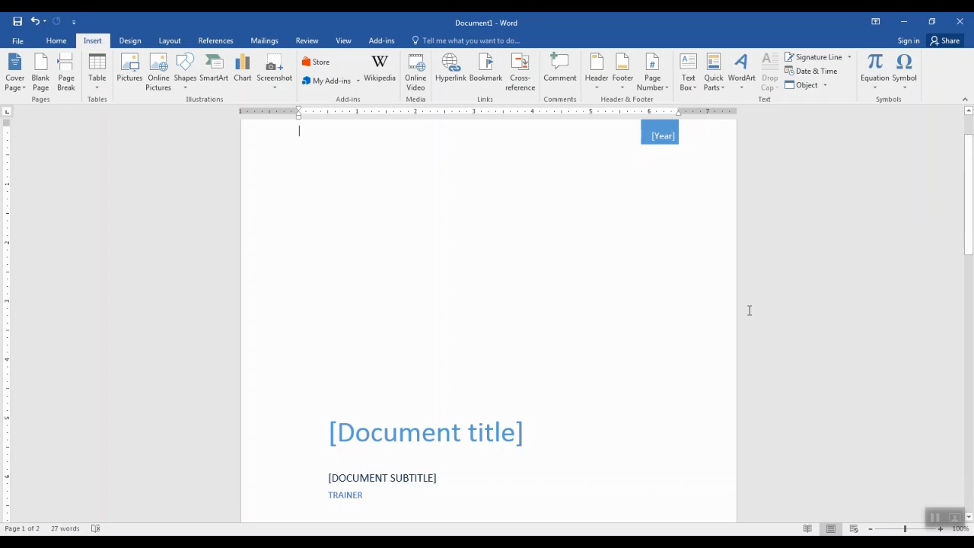
pyautogui.click(432, 435)
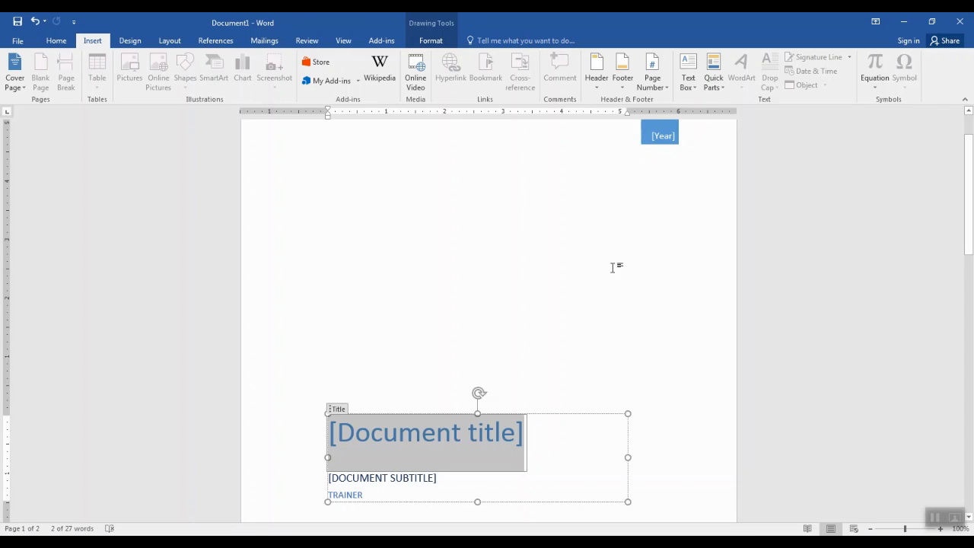
pyautogui.click(602, 301)
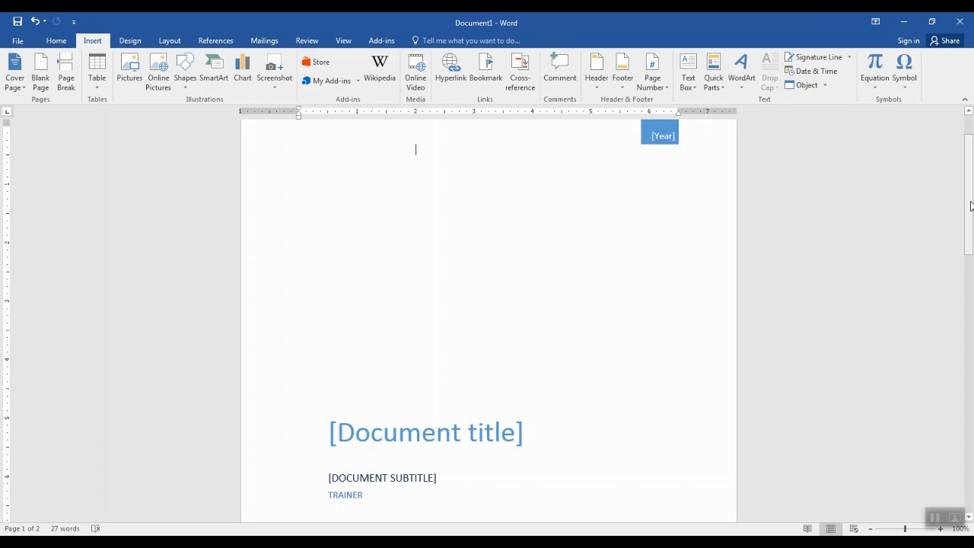
# Insert a page break before the opening paragraph so that a blank page follows the cover page
pyautogui.moveTo(971, 205); pyautogui.dragTo(963, 356)
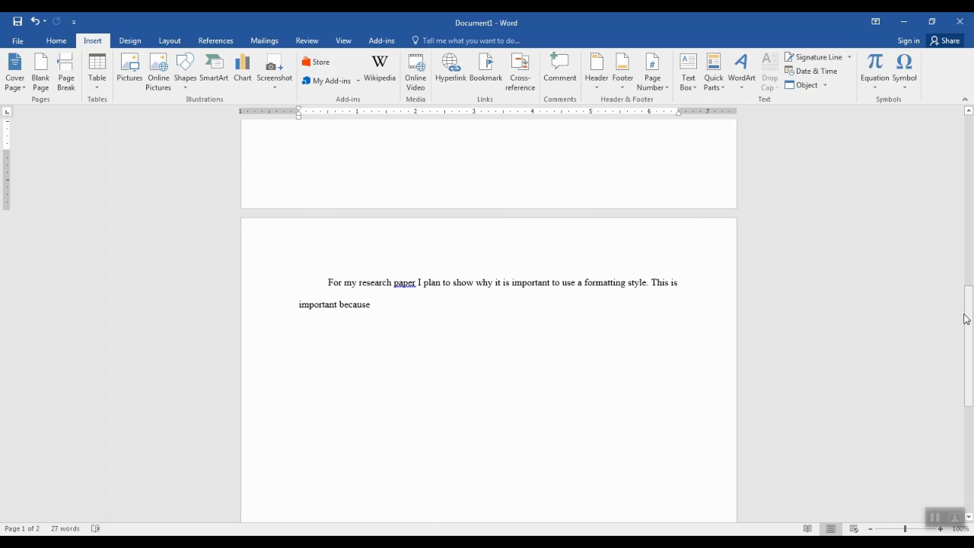
pyautogui.moveTo(968, 299); pyautogui.dragTo(972, 333)
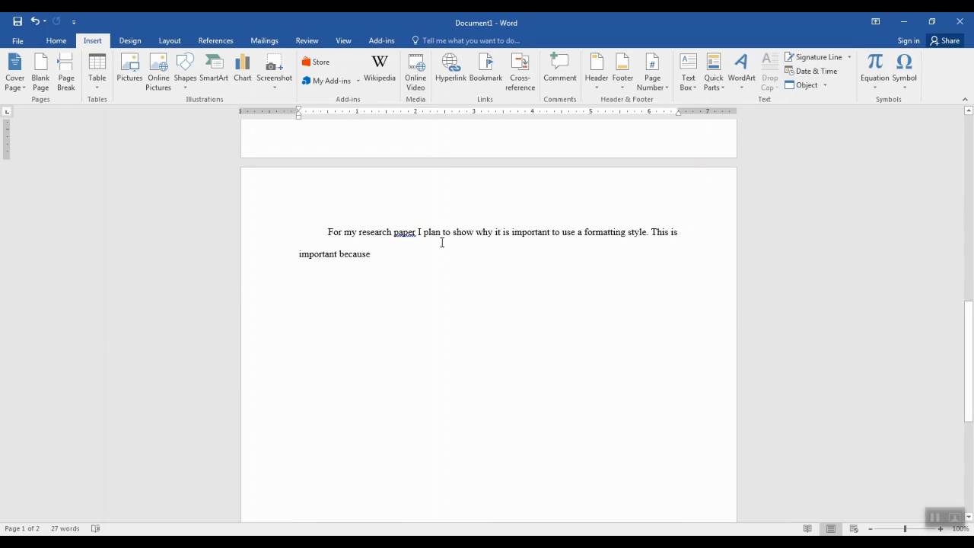
pyautogui.click(296, 230)
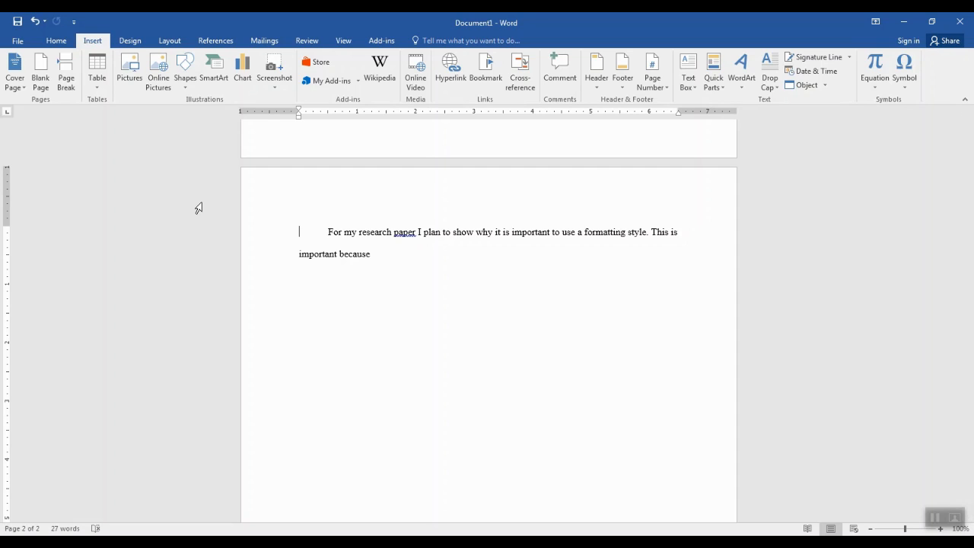
pyautogui.hotkey('ctrl', 'Return')
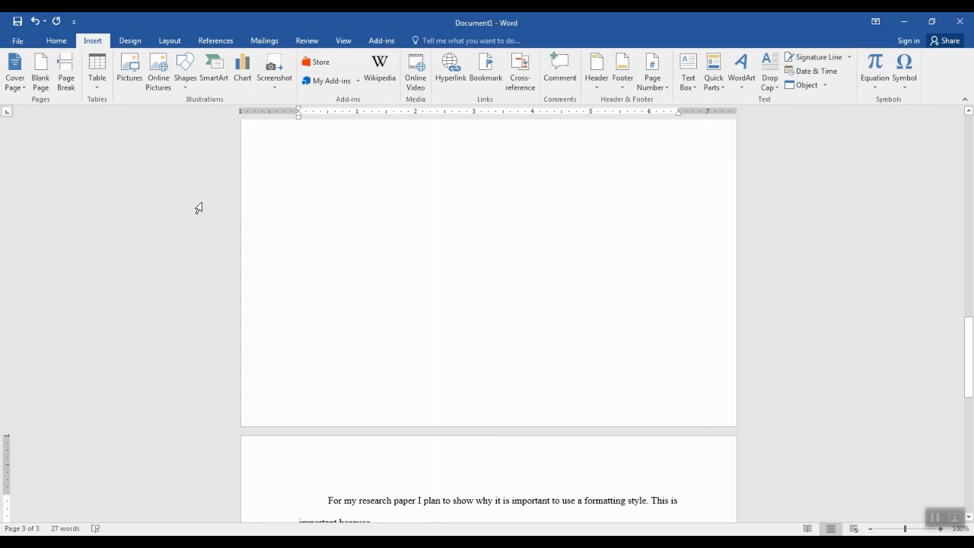
# Enter the heading "Abstract" at the start of the blank second page
pyautogui.hotkey('ctrl', 'Home')
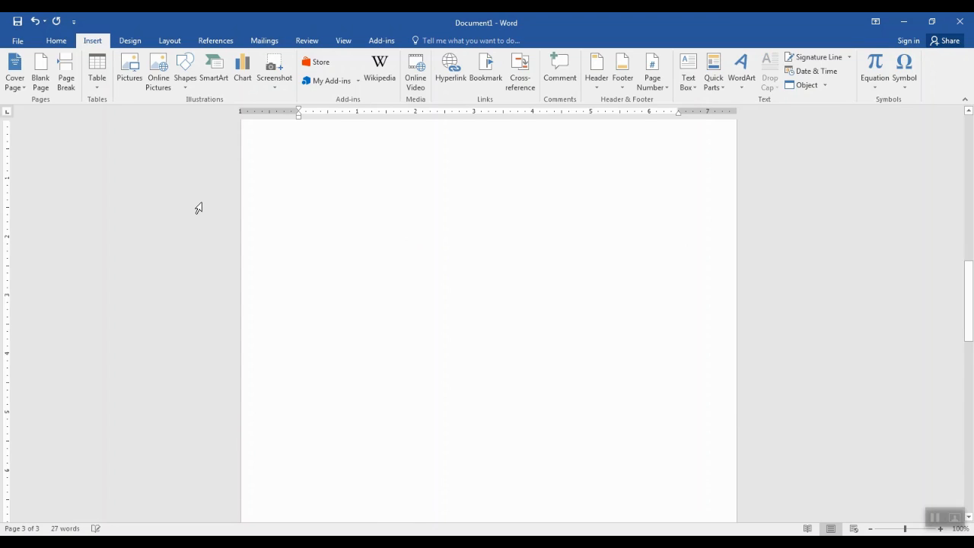
pyautogui.scroll(-5, 198, 208)
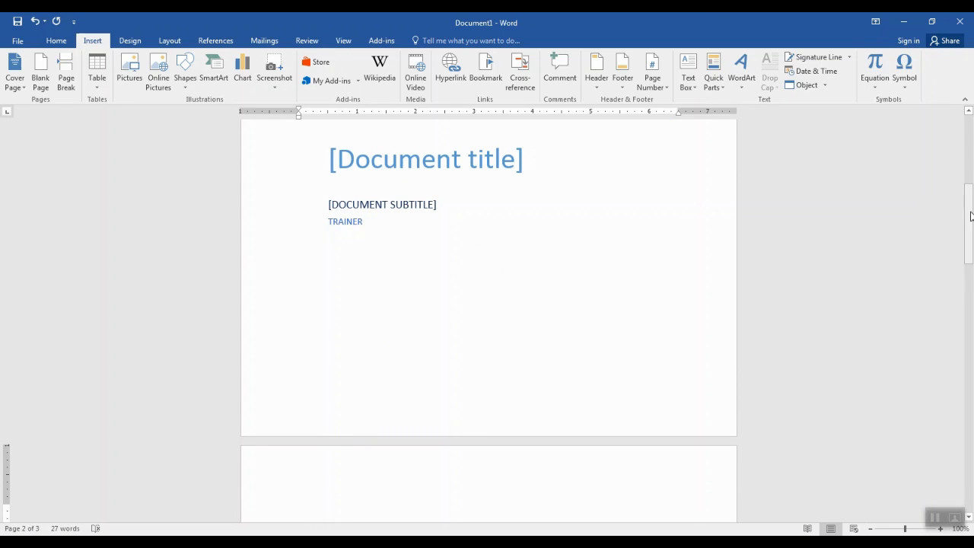
pyautogui.moveTo(971, 216); pyautogui.dragTo(970, 249)
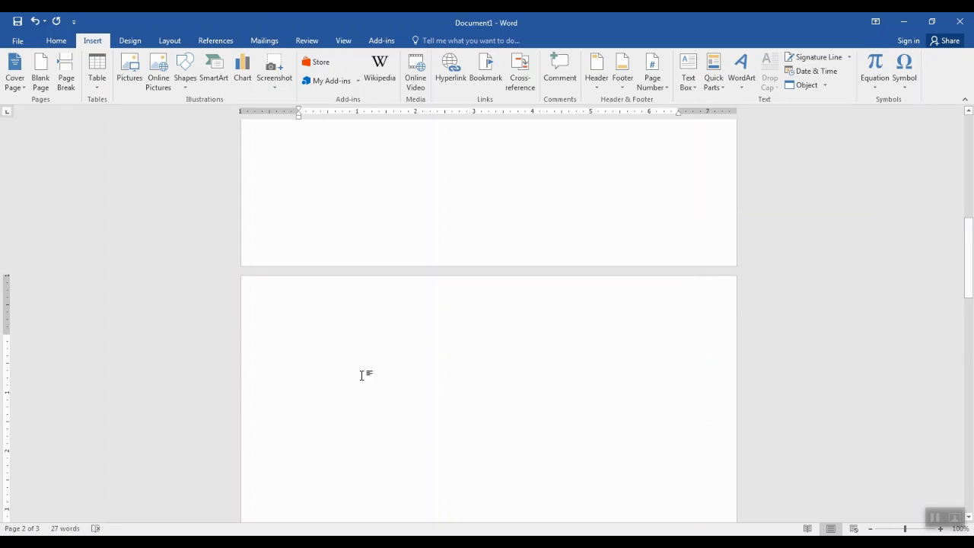
pyautogui.click(304, 340)
pyautogui.write('Abst')
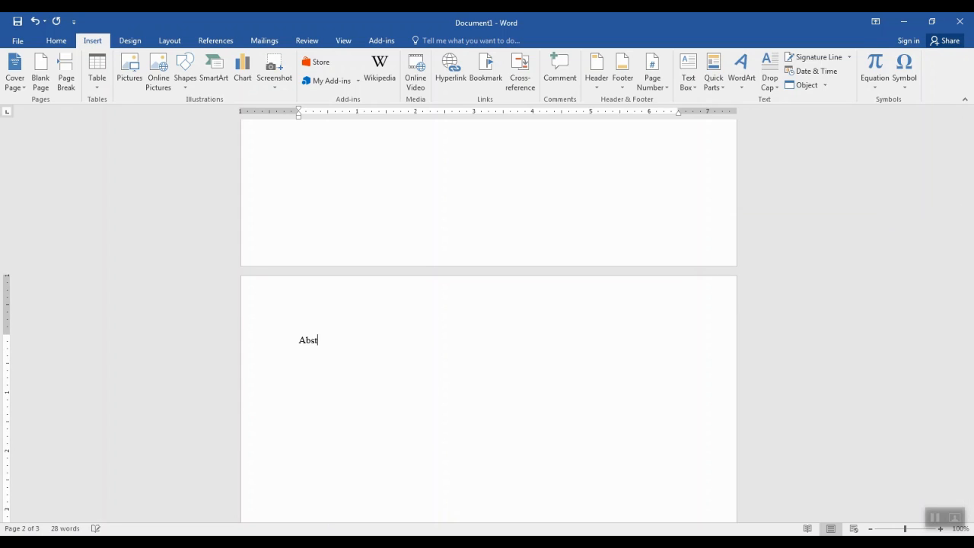
pyautogui.write('ract')
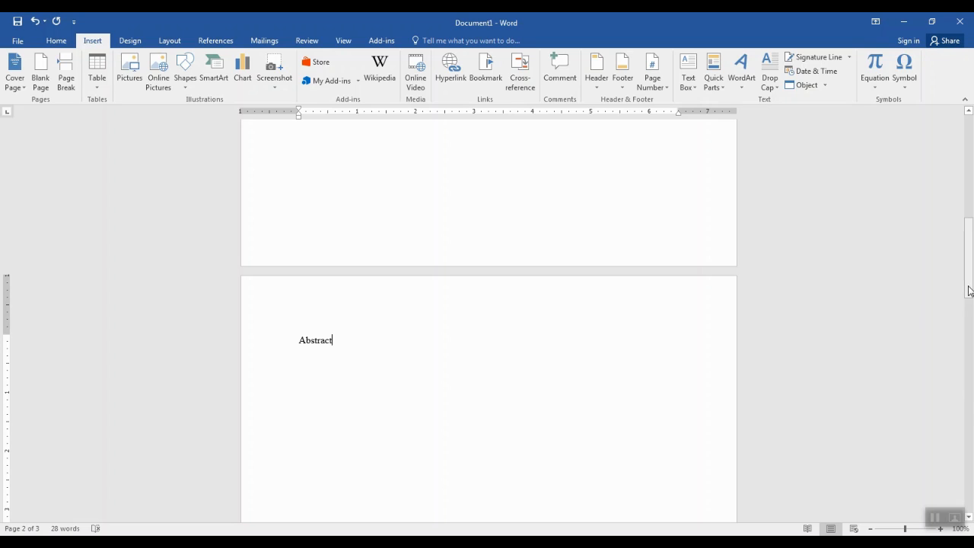
# Add a Blank header to the third page with the right-aligned text "How to Format a Paper"
pyautogui.moveTo(970, 285); pyautogui.dragTo(968, 452)
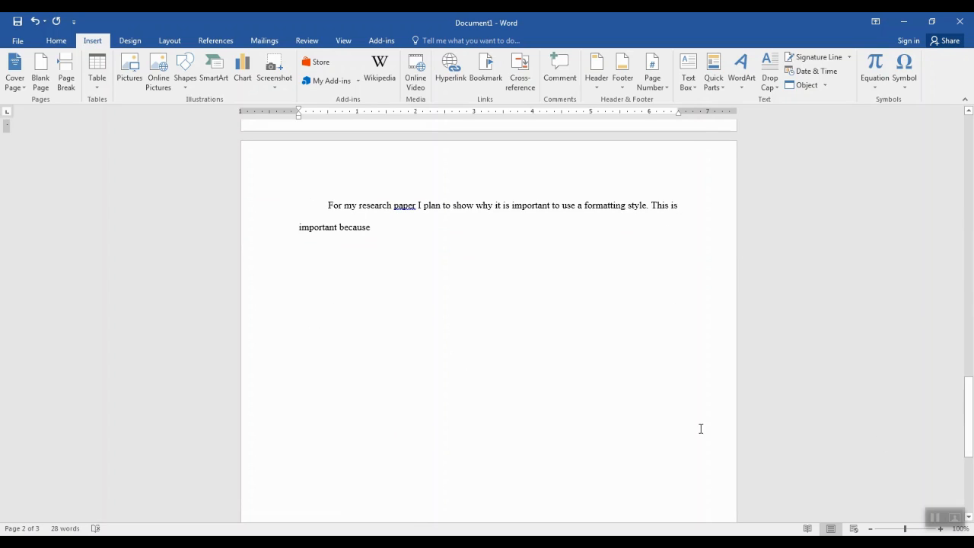
pyautogui.click(643, 396)
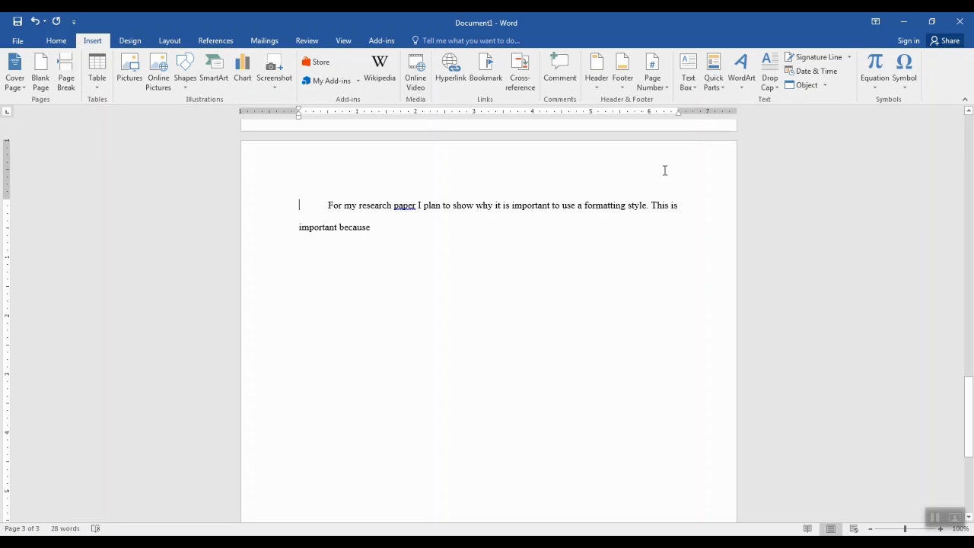
pyautogui.click(594, 67)
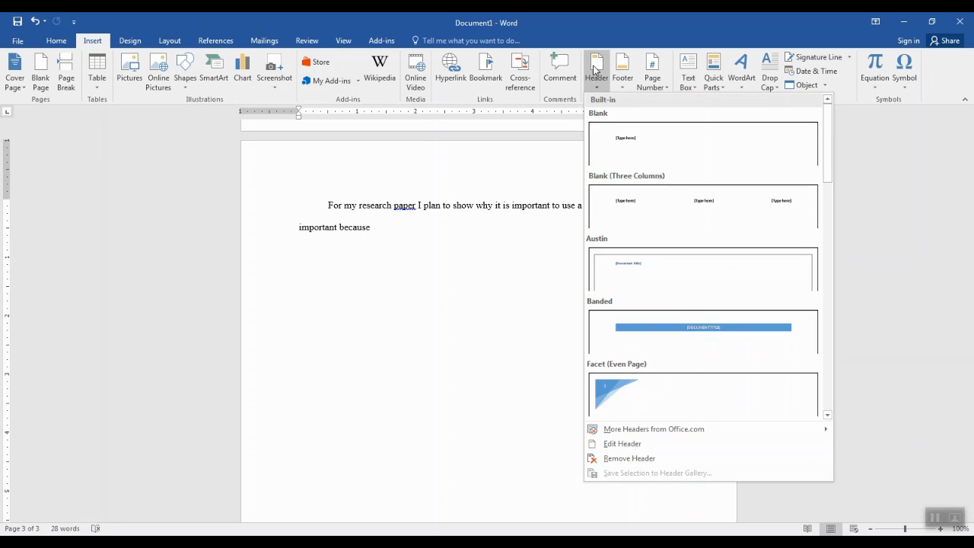
pyautogui.click(659, 153)
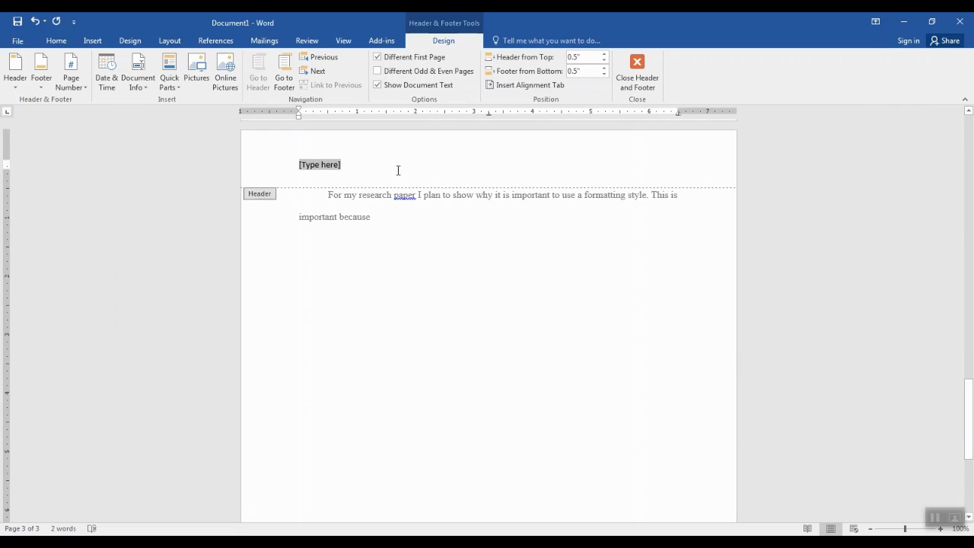
pyautogui.press('Tab')
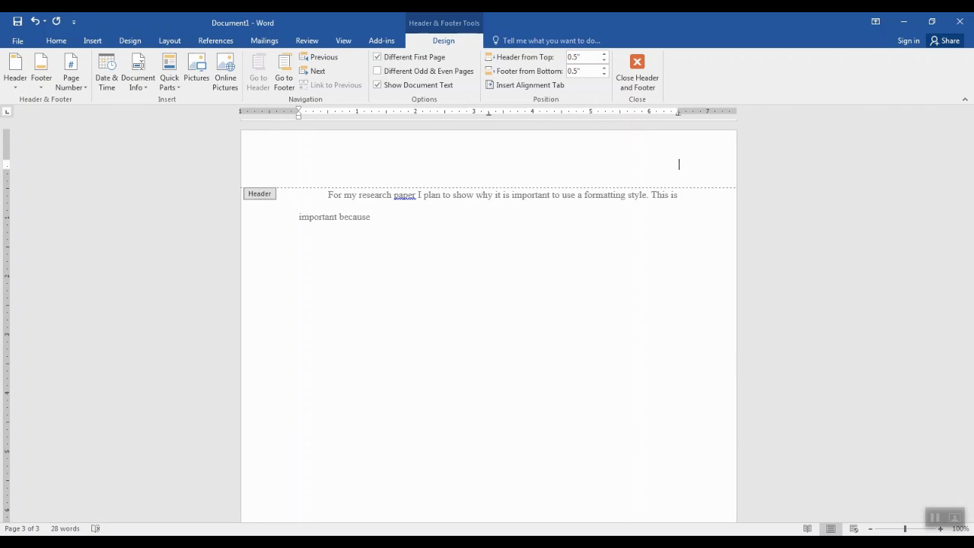
pyautogui.write('Mar')
pyautogui.press('Return')
pyautogui.write('h')
pyautogui.press('BackSpace')
pyautogui.write('How to Format a Paper')
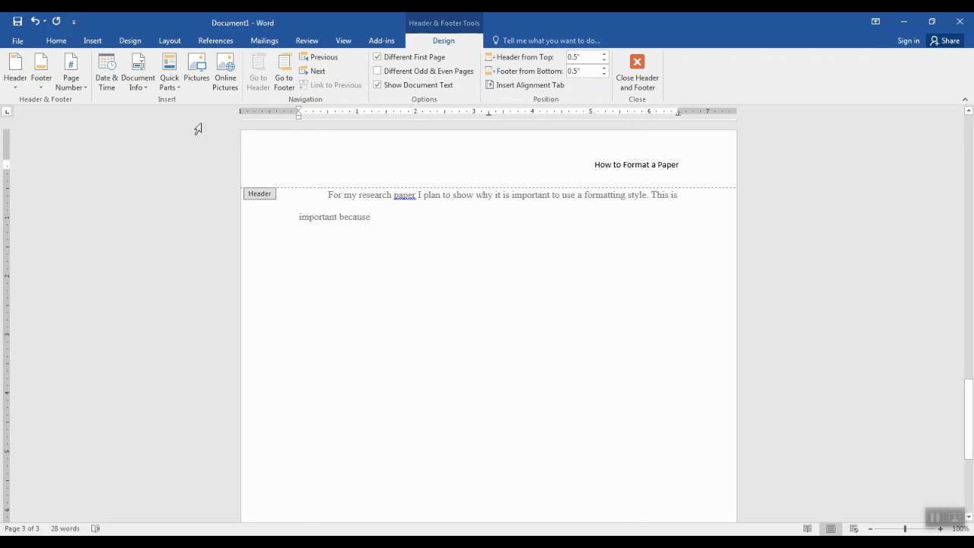
# Insert a right-aligned Plain Number 3 page number in the header at the top of the page
pyautogui.click(74, 78)
pyautogui.moveTo(85, 101)
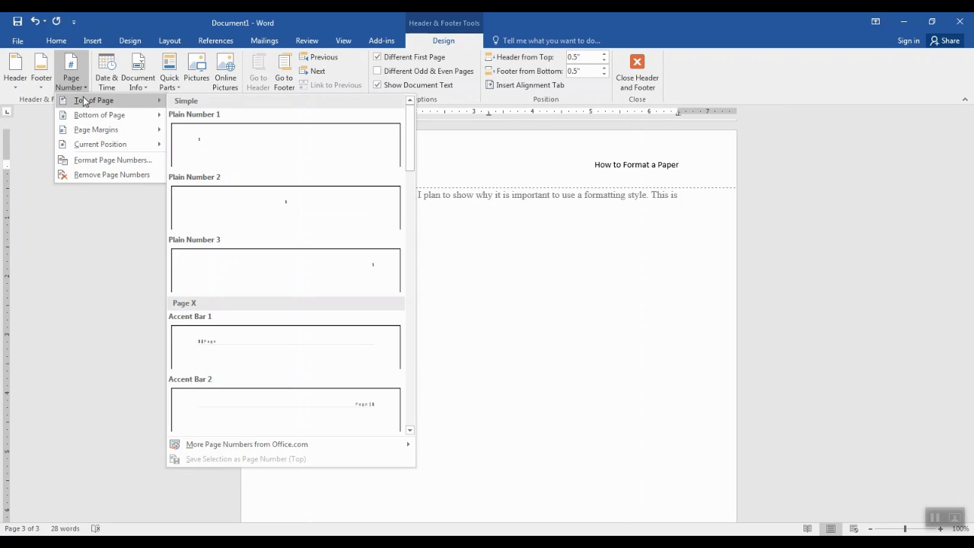
pyautogui.click(239, 274)
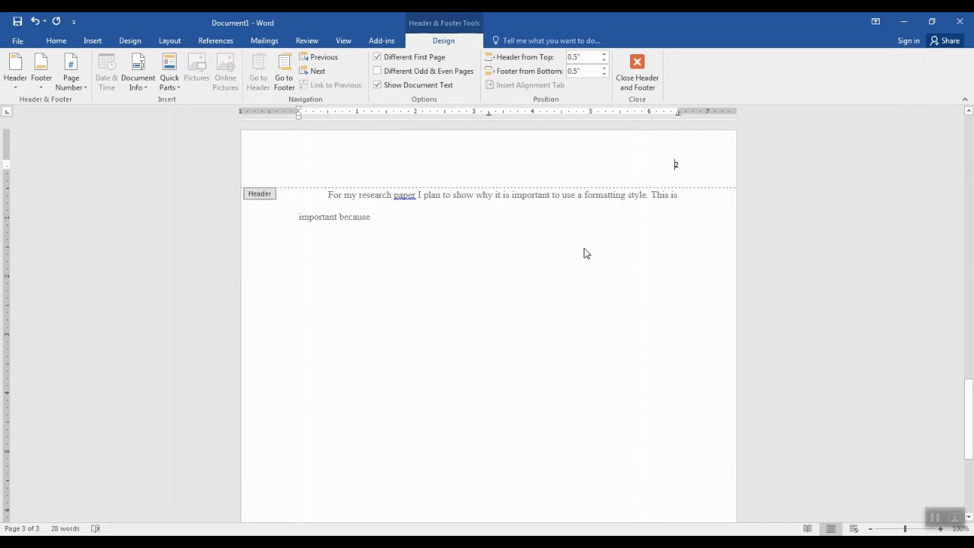
# Add the title "How to Format a Research Paper" in front of the page number in the header
pyautogui.click(711, 180)
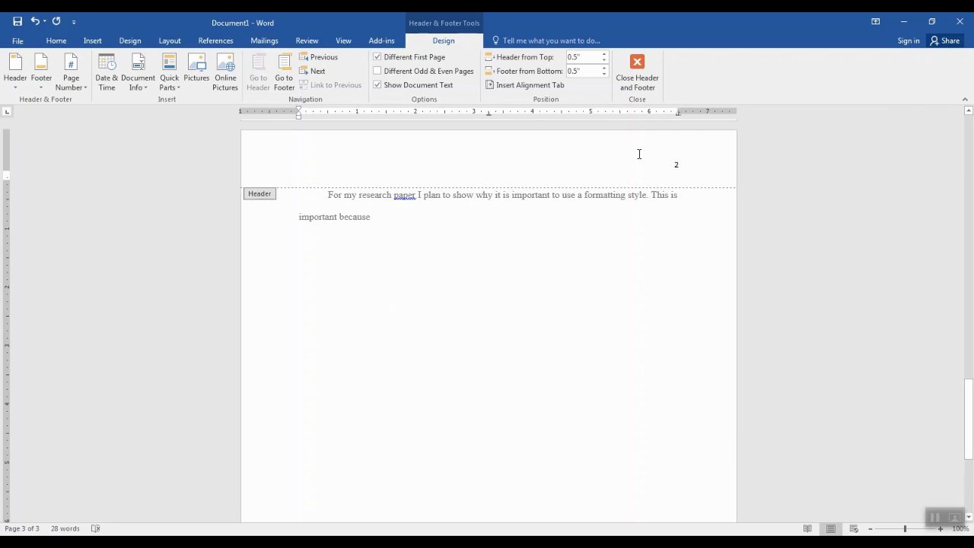
pyautogui.click(674, 165)
pyautogui.press('Left')
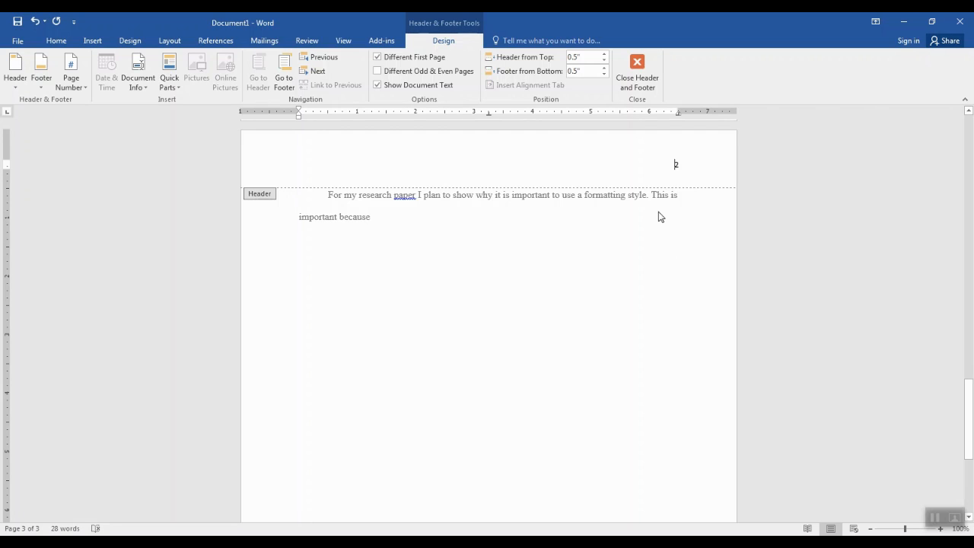
pyautogui.write('Fo')
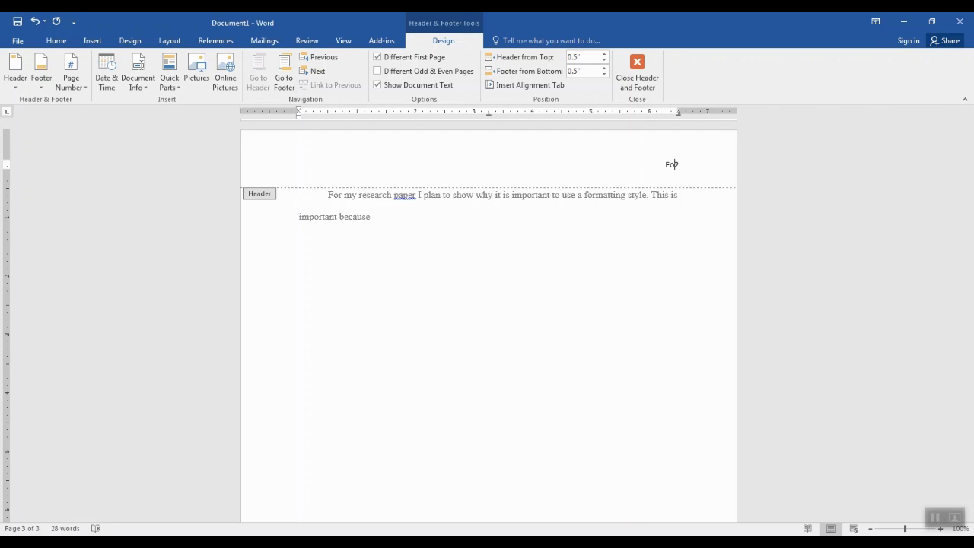
pyautogui.write('How to Format a Research Paper')
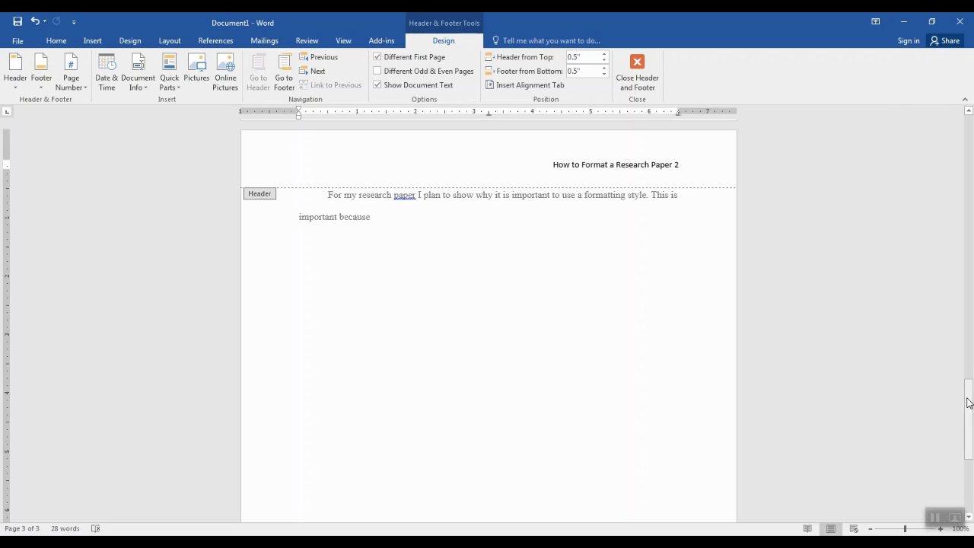
# Leave header editing and start a new page after the body text ending in "important because"
pyautogui.moveTo(968, 403); pyautogui.dragTo(972, 354)
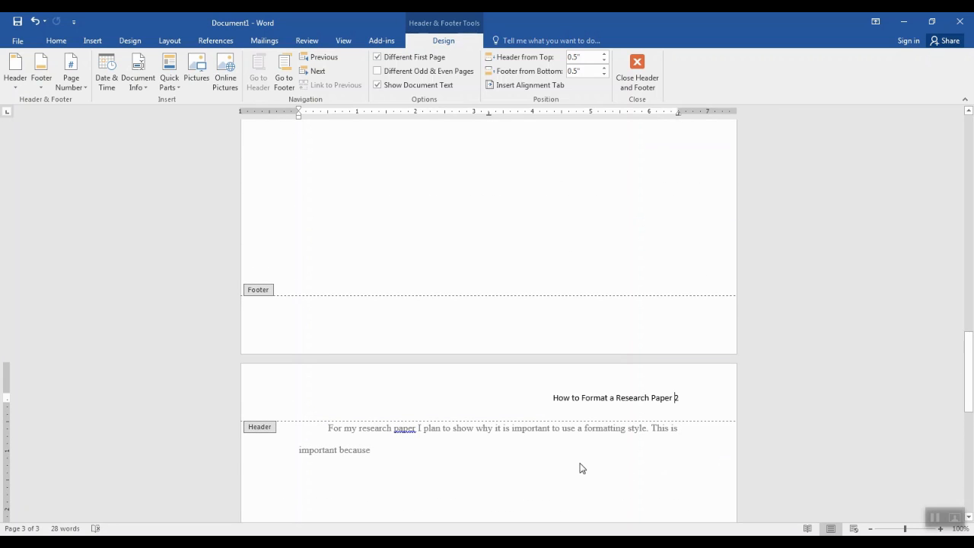
pyautogui.doubleClick(540, 461)
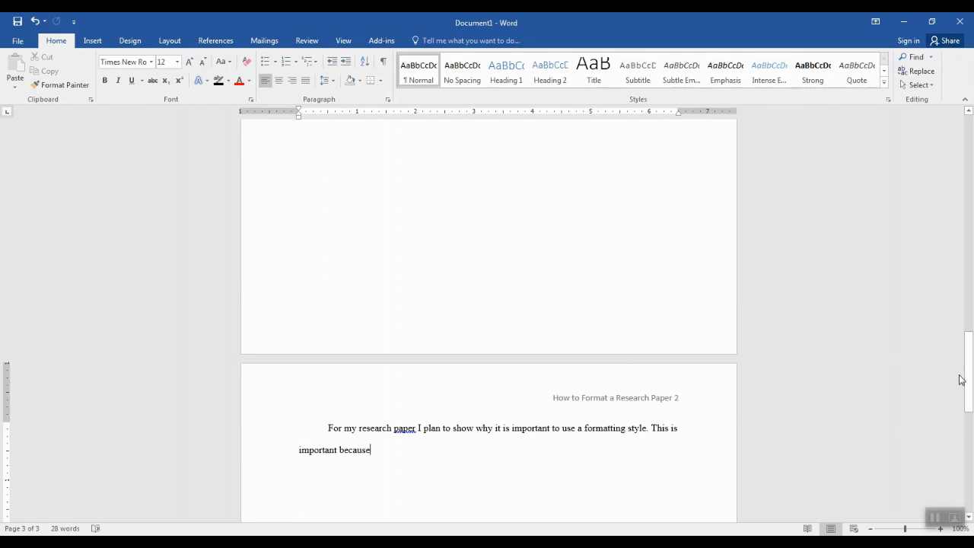
pyautogui.moveTo(969, 381); pyautogui.dragTo(970, 421)
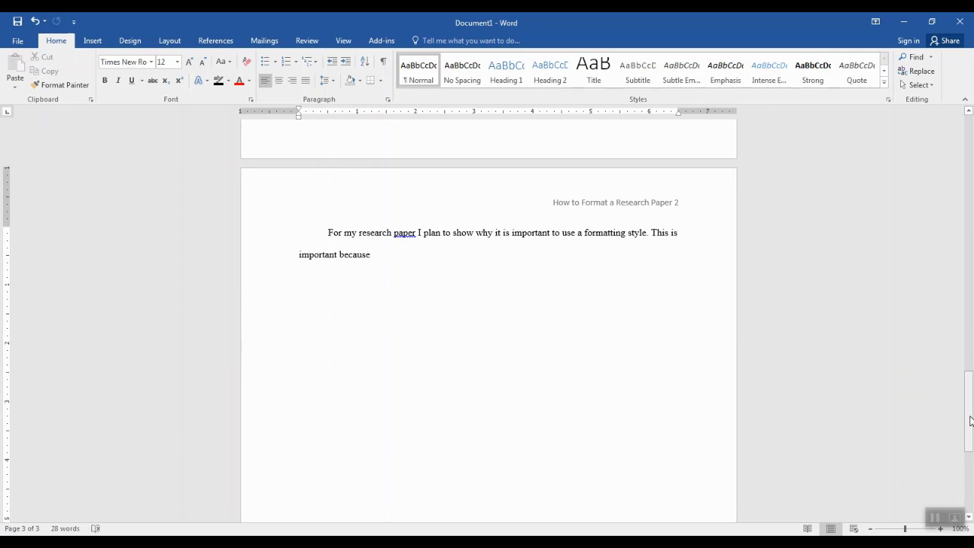
pyautogui.hotkey('ctrl', 'Return')
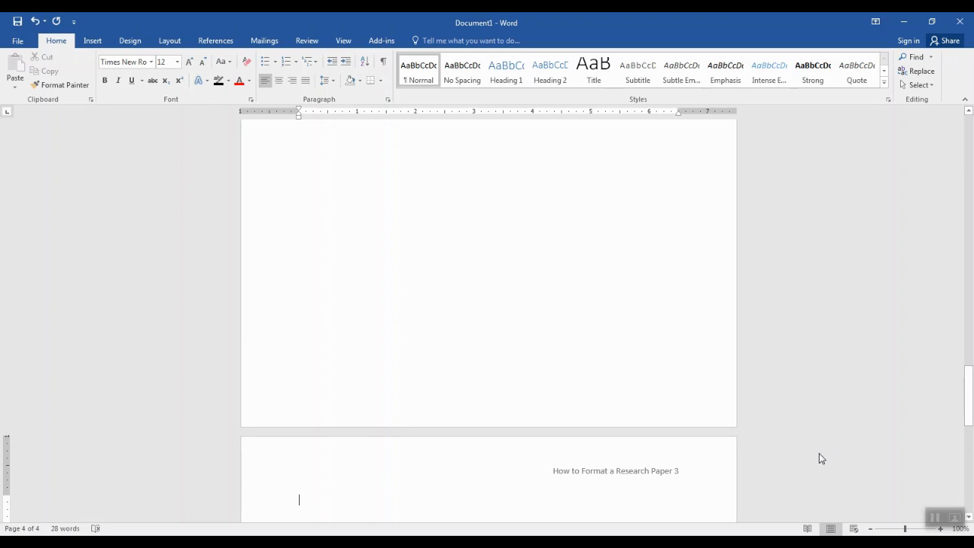
# Switch to the browser and read the MLA Style Center guidance on placing the list of works cited
pyautogui.hotkey('alt', 'Tab')
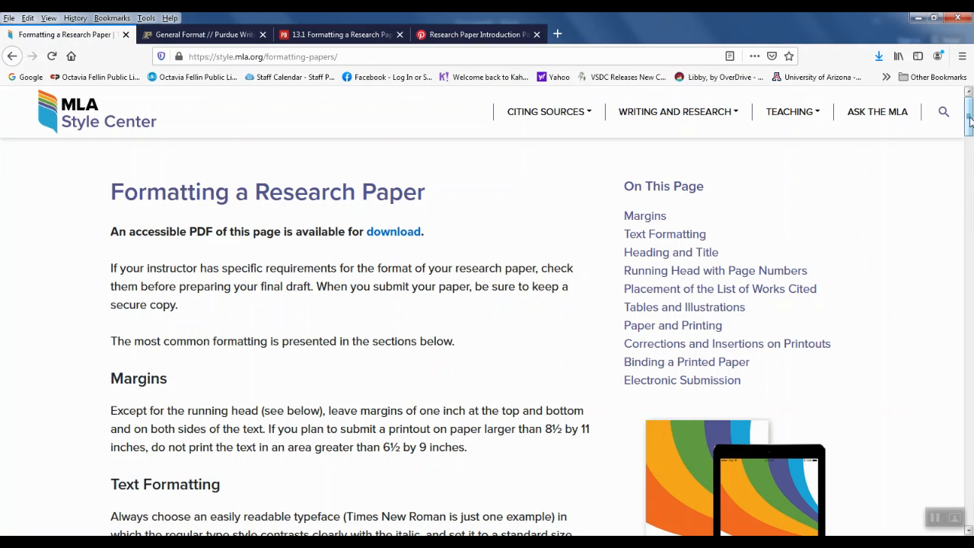
pyautogui.scroll(-5, 969, 157)
pyautogui.moveTo(969, 157); pyautogui.dragTo(969, 281)
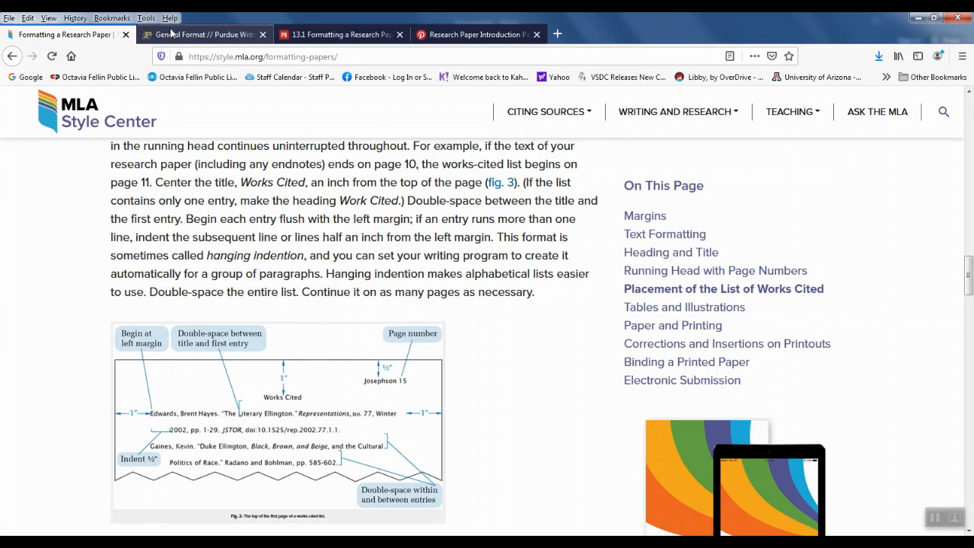
# Open the APA Sample Paper page on Purdue OWL and look through the embedded APA 7 student and professional papers
pyautogui.click(181, 35)
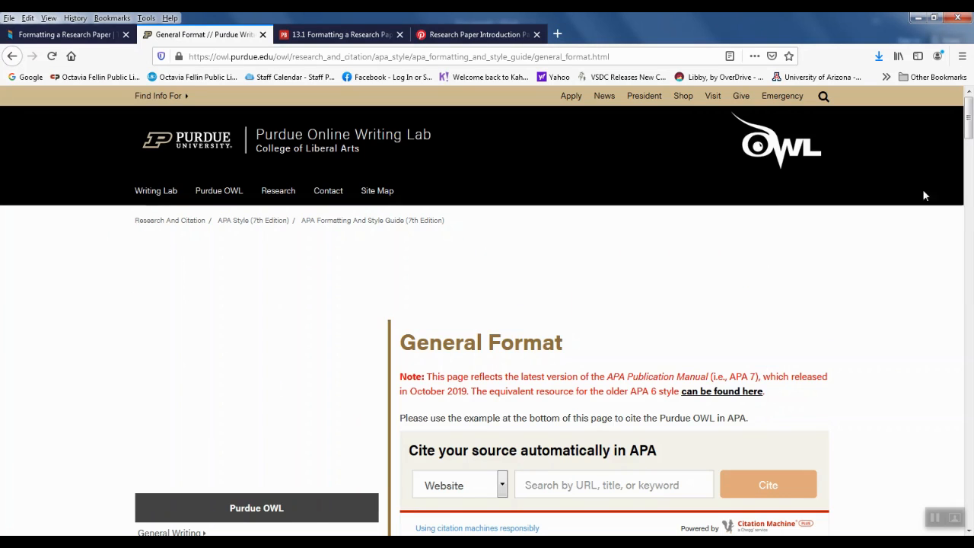
pyautogui.moveTo(971, 130); pyautogui.dragTo(971, 195)
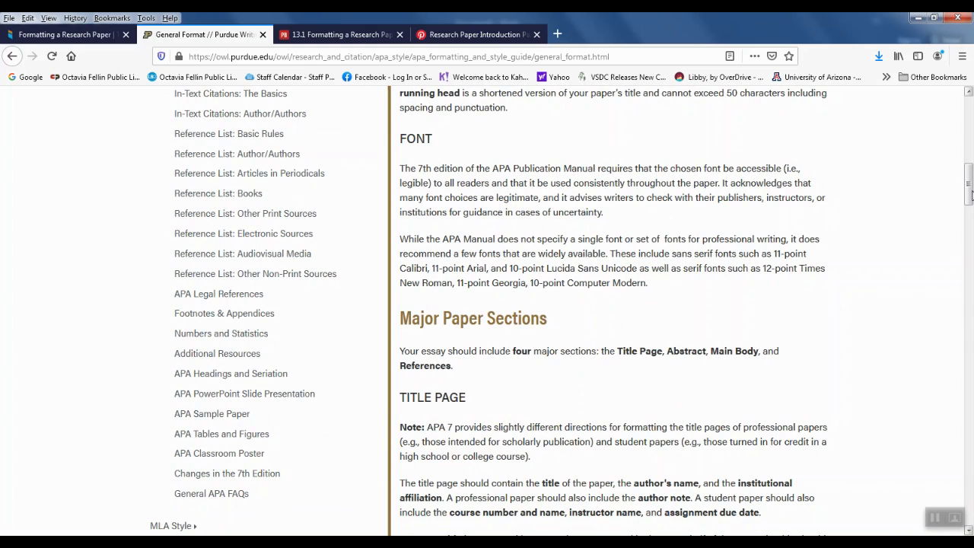
pyautogui.click(217, 416)
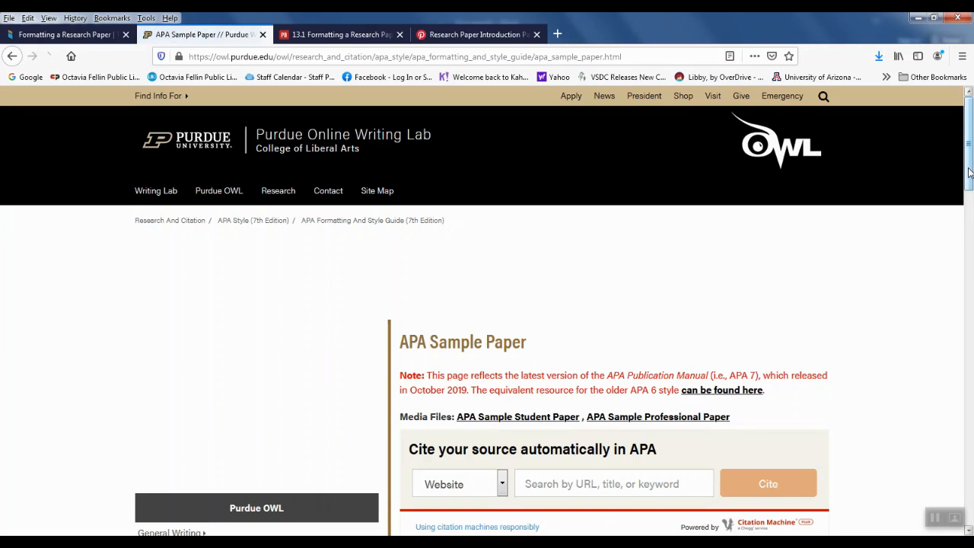
pyautogui.moveTo(968, 173); pyautogui.dragTo(969, 343)
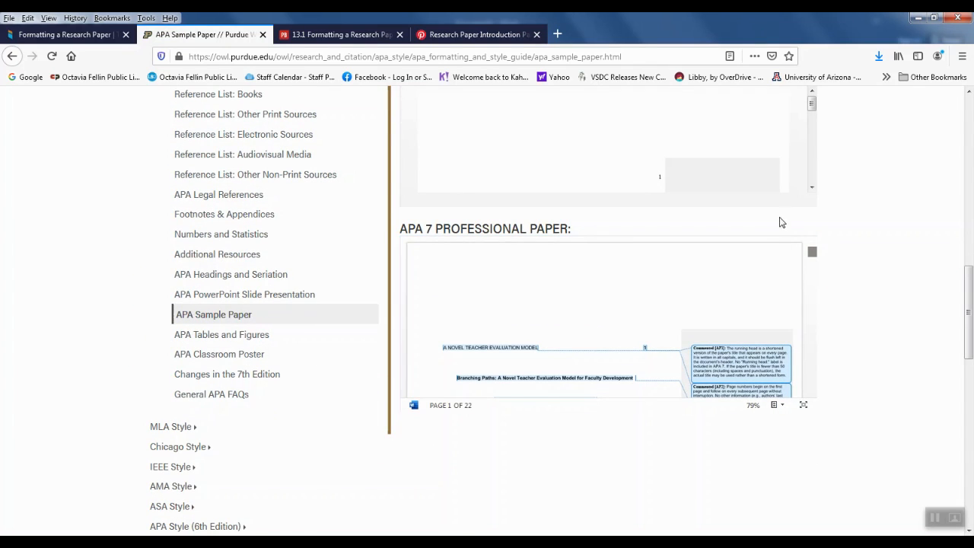
pyautogui.moveTo(970, 286); pyautogui.dragTo(970, 244)
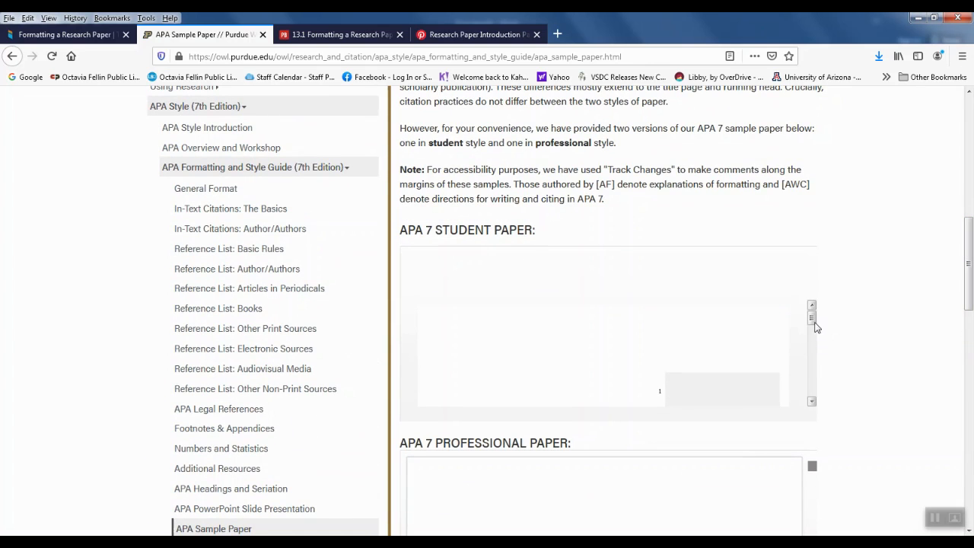
pyautogui.moveTo(812, 317)
pyautogui.mouseDown()
pyautogui.moveTo(812, 390)
pyautogui.moveTo(812, 328)
pyautogui.mouseUp()
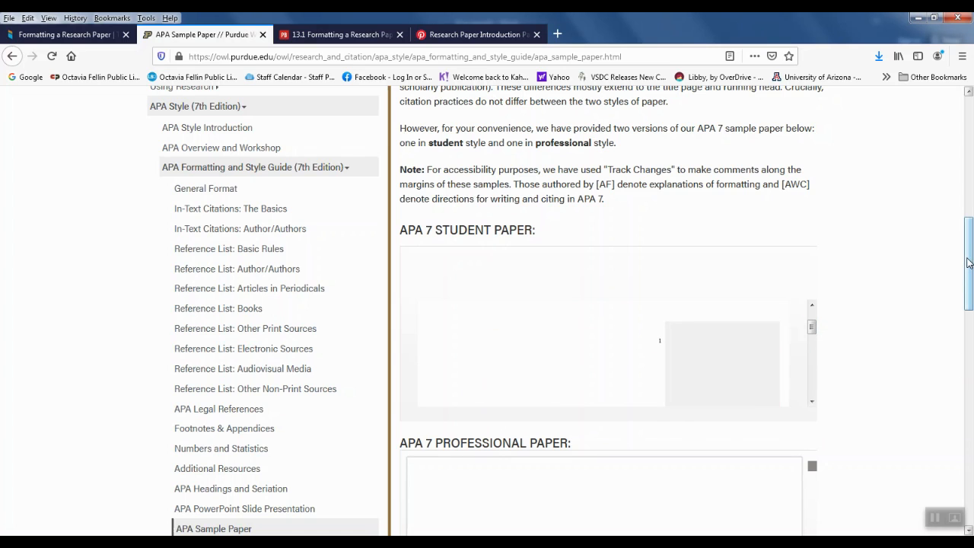
pyautogui.moveTo(968, 262); pyautogui.dragTo(969, 313)
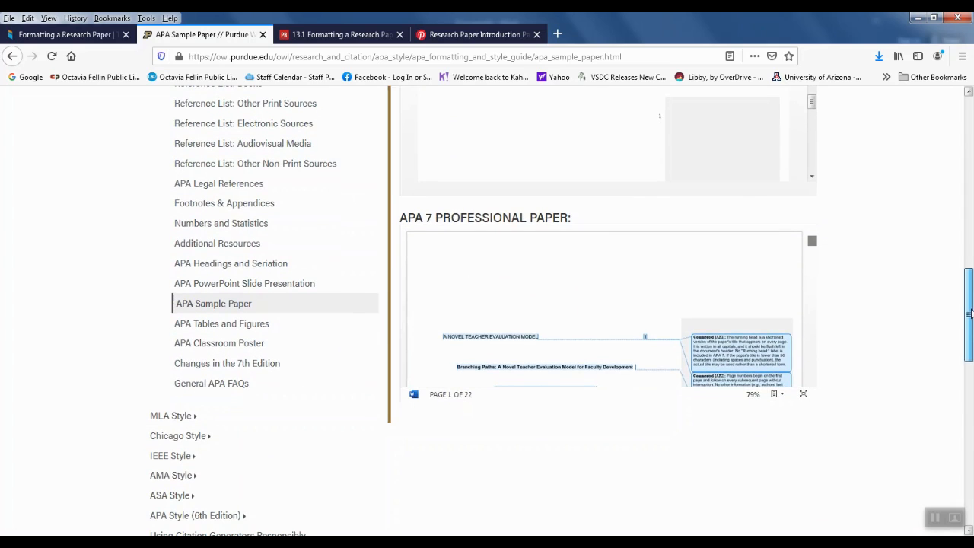
# Download a copy of the APA 7 professional paper, open it in Foxit Reader and go to its references page
pyautogui.click(782, 395)
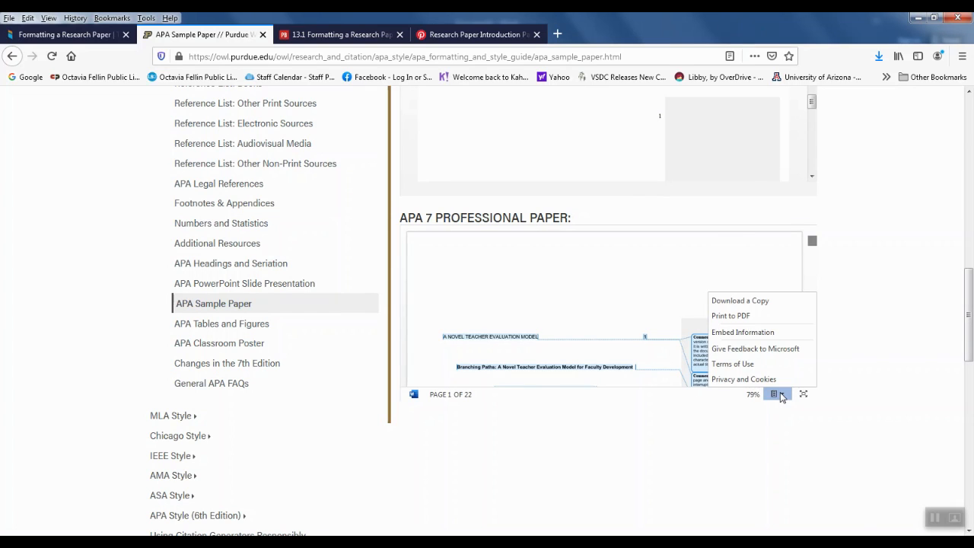
pyautogui.click(777, 395)
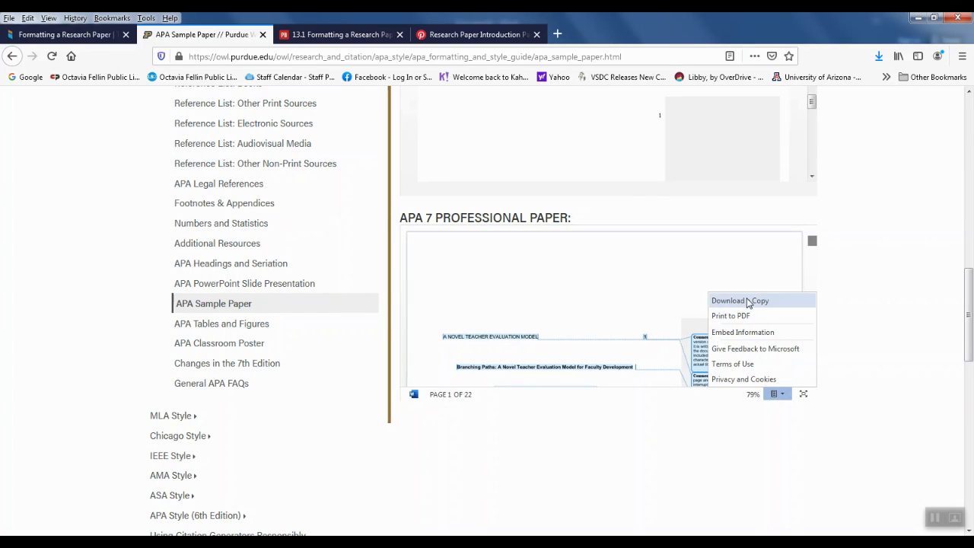
pyautogui.click(746, 301)
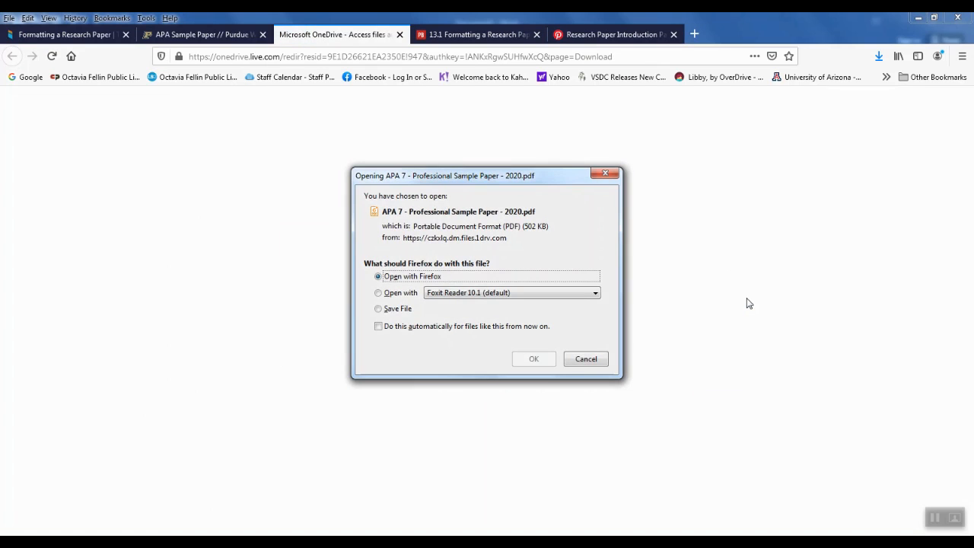
pyautogui.click(378, 293)
pyautogui.click(532, 358)
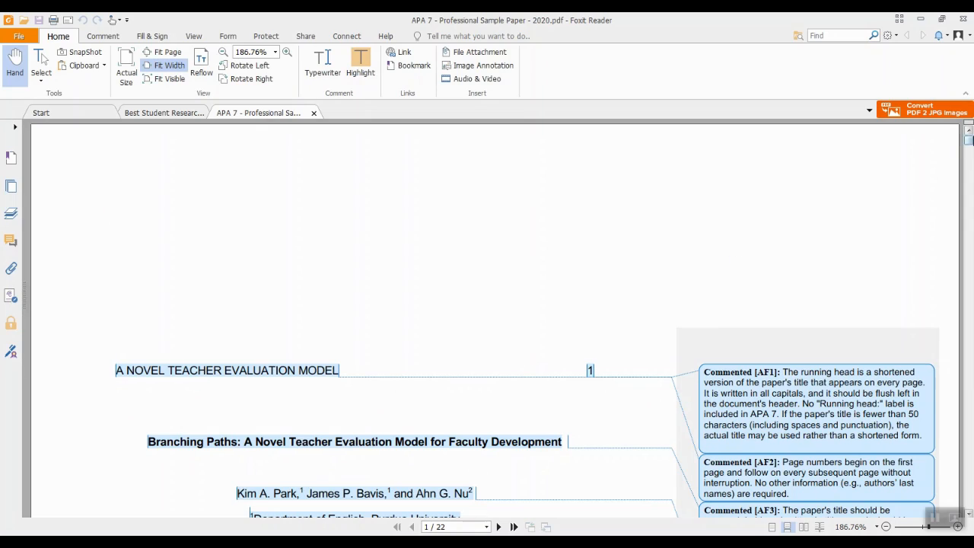
pyautogui.moveTo(970, 146); pyautogui.dragTo(969, 446)
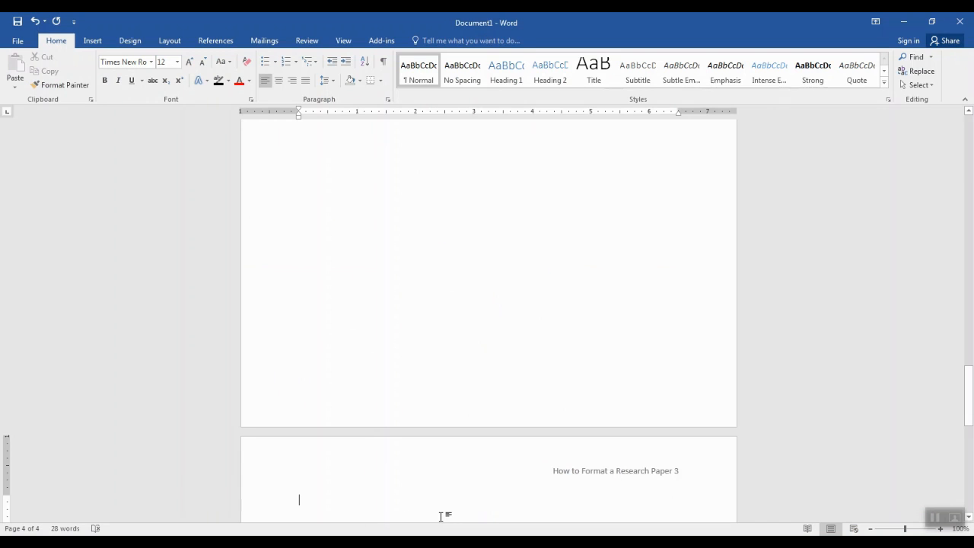
# Switch to Word and enter the centred heading "References" on the new fourth page, followed by a new line
pyautogui.click(278, 81)
pyautogui.write('Reference')
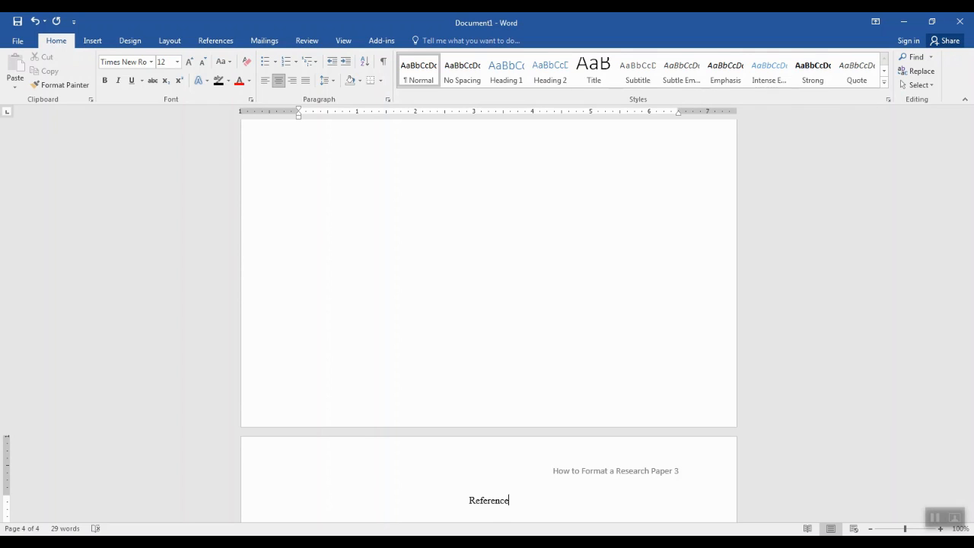
pyautogui.press('Return')
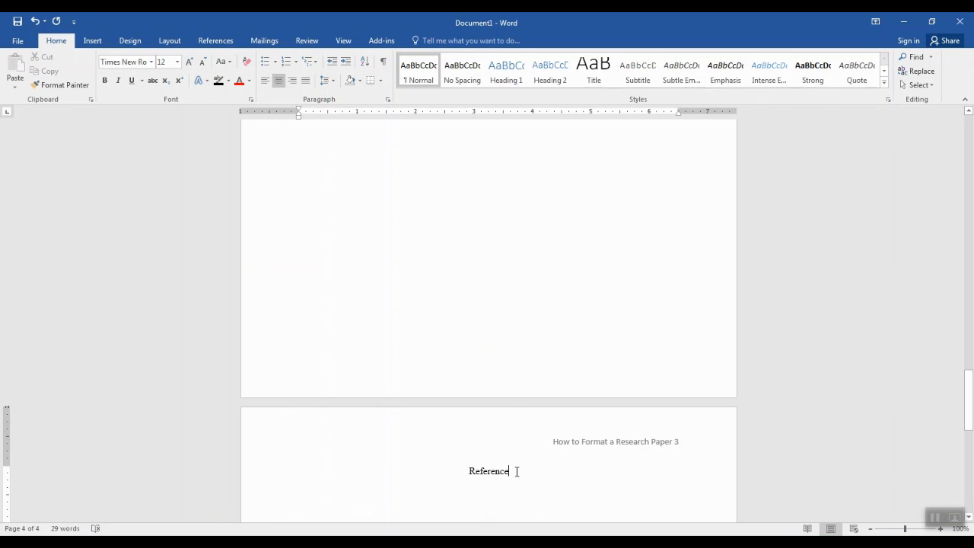
pyautogui.write('s')
pyautogui.press('Return')
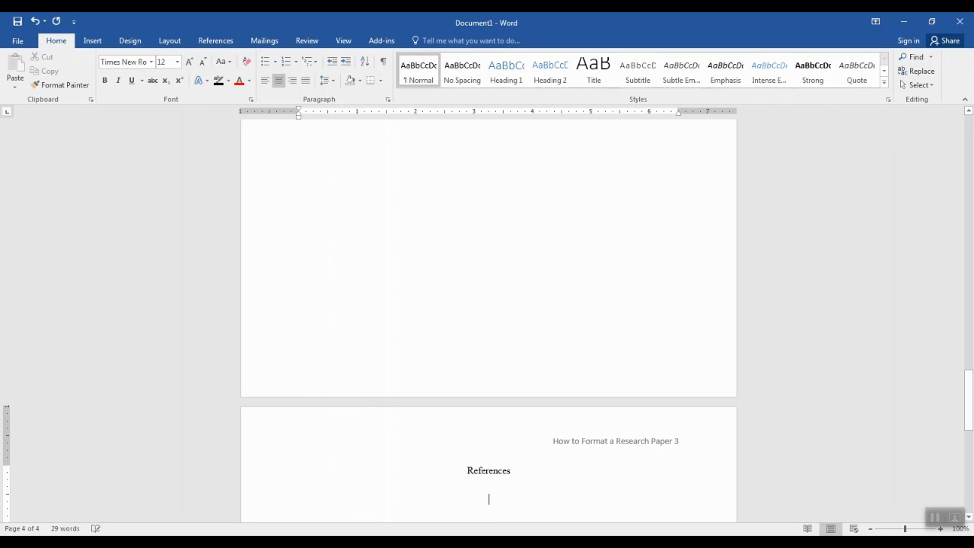
# Start a left-aligned reference entry below the heading with the author's surname and initial and "(2020),", and end the line
pyautogui.click(266, 81)
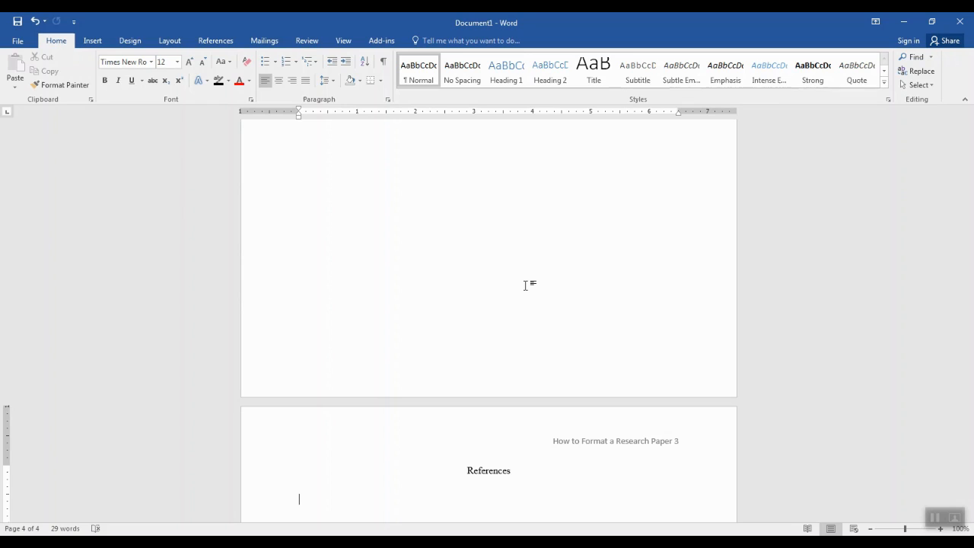
pyautogui.write('Chavez, M. (2020')
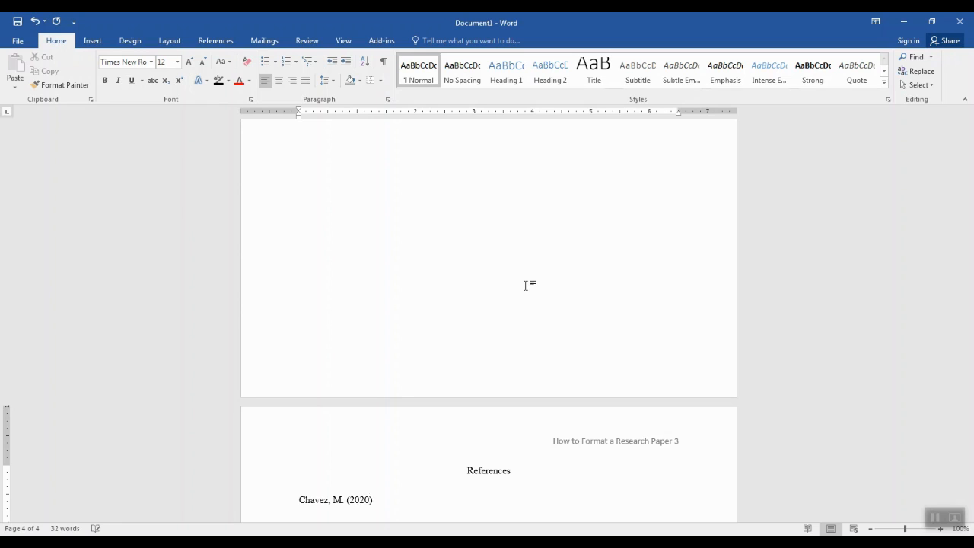
pyautogui.write('),')
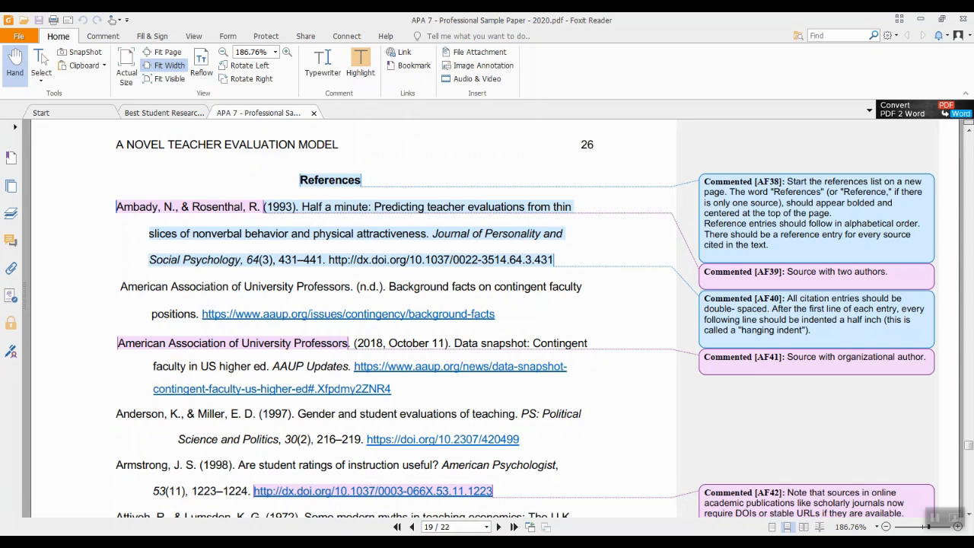
pyautogui.click(281, 543)
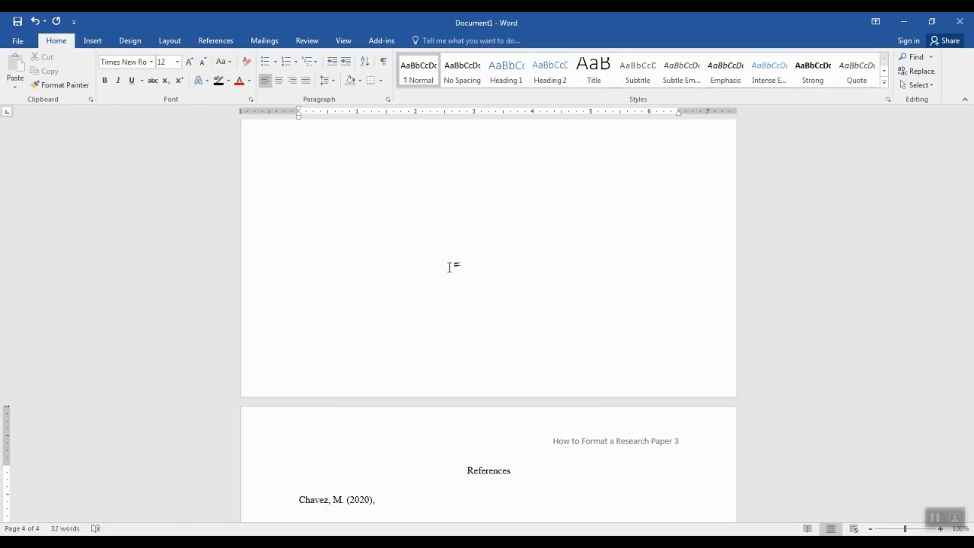
pyautogui.press('Return')
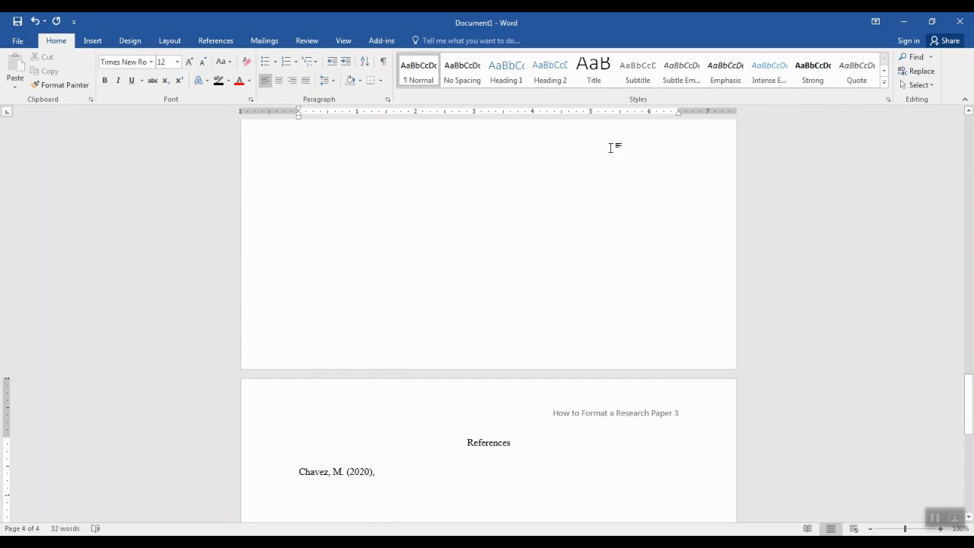
# Review the start of the Word document, then compare the MLA formatting guide with Purdue's APA Sample Paper page in the browser
pyautogui.moveTo(970, 412); pyautogui.dragTo(967, 124)
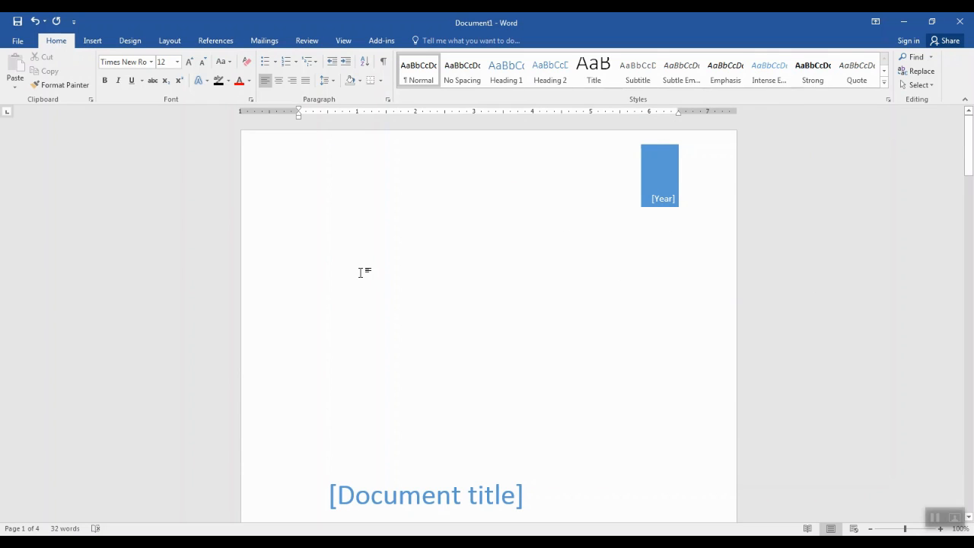
pyautogui.click(241, 542)
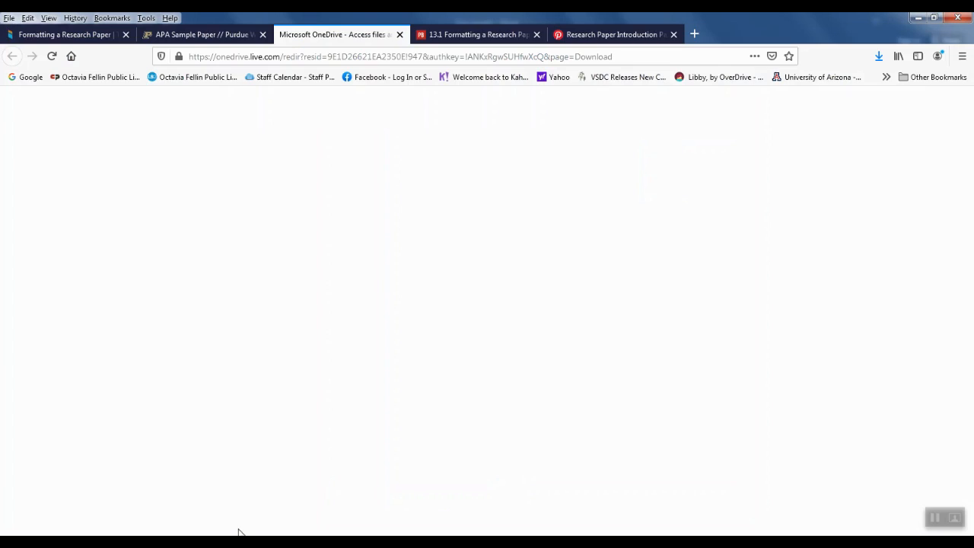
pyautogui.click(69, 39)
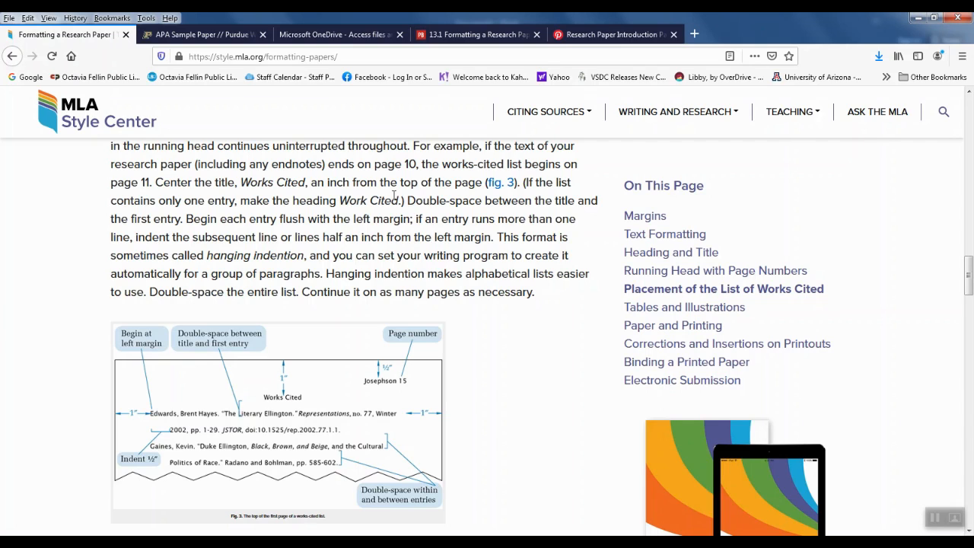
pyautogui.click(217, 42)
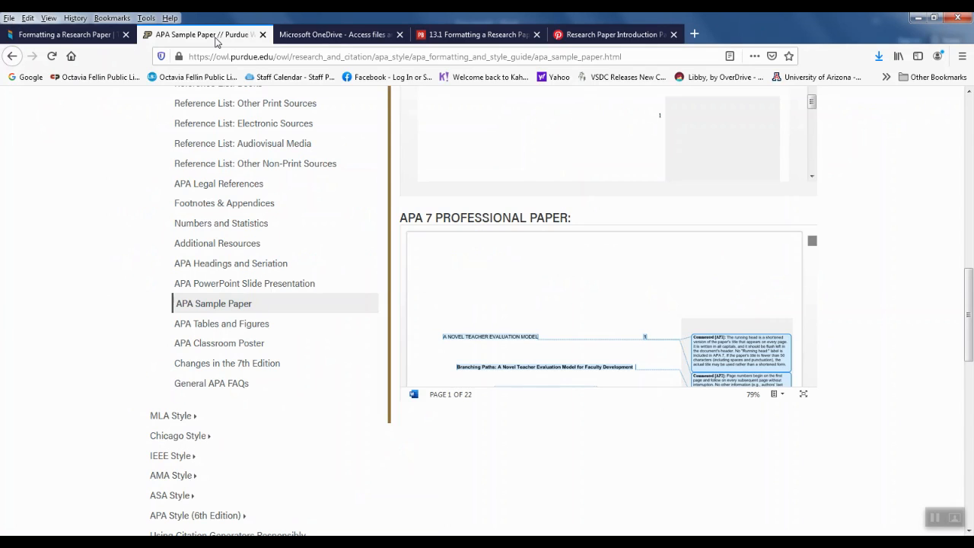
pyautogui.click(91, 41)
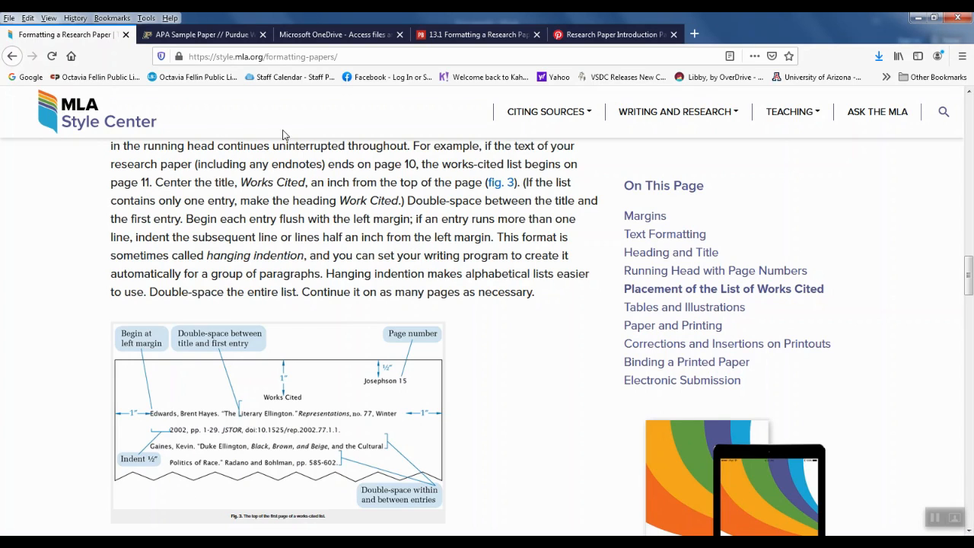
pyautogui.click(192, 38)
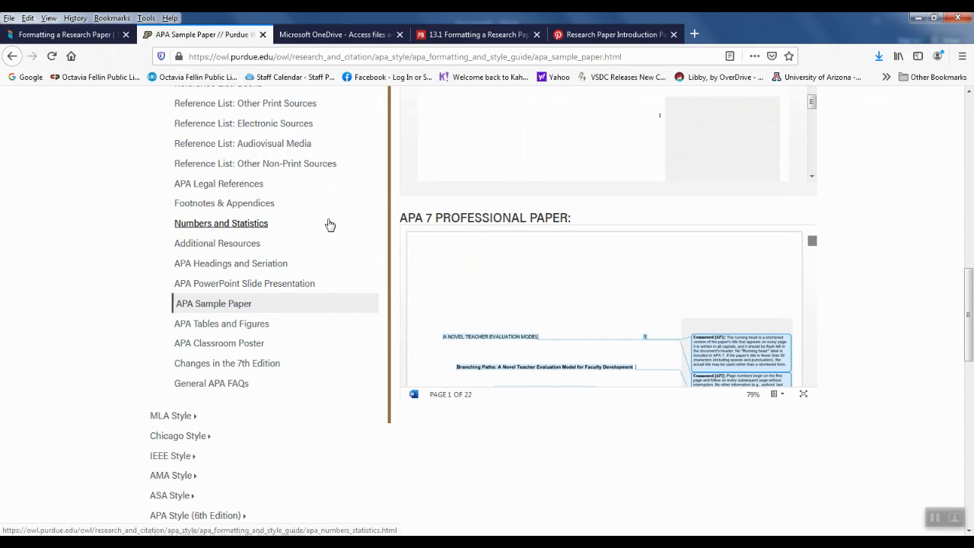
# Look over the APA Sample Paper page from its start to the sample papers, then switch to the sample PDF in Foxit Reader
pyautogui.moveTo(969, 305); pyautogui.dragTo(969, 105)
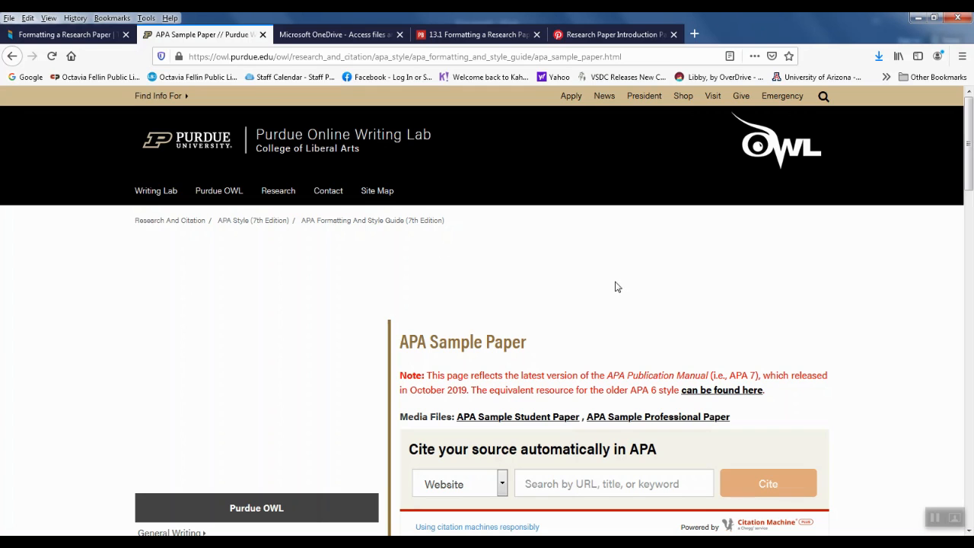
pyautogui.moveTo(970, 173); pyautogui.dragTo(971, 301)
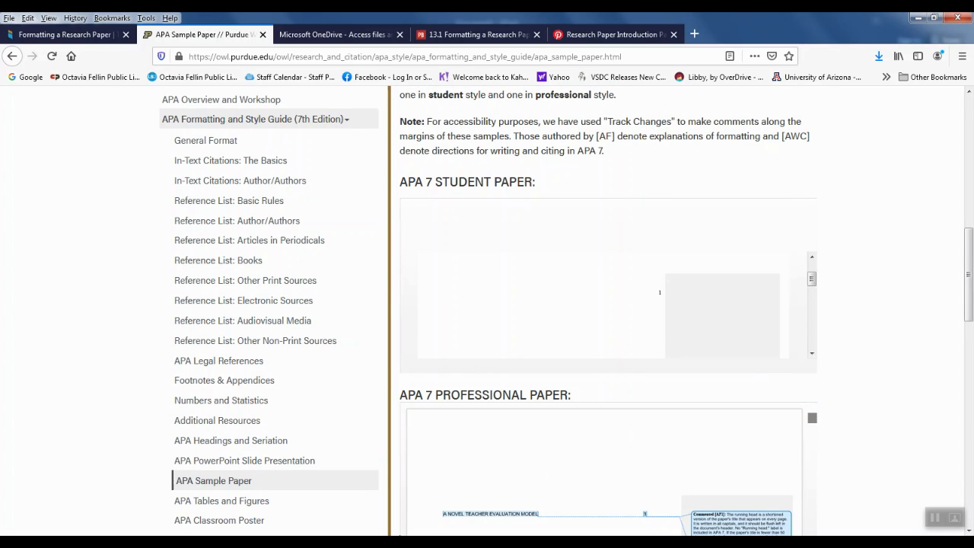
pyautogui.click(280, 542)
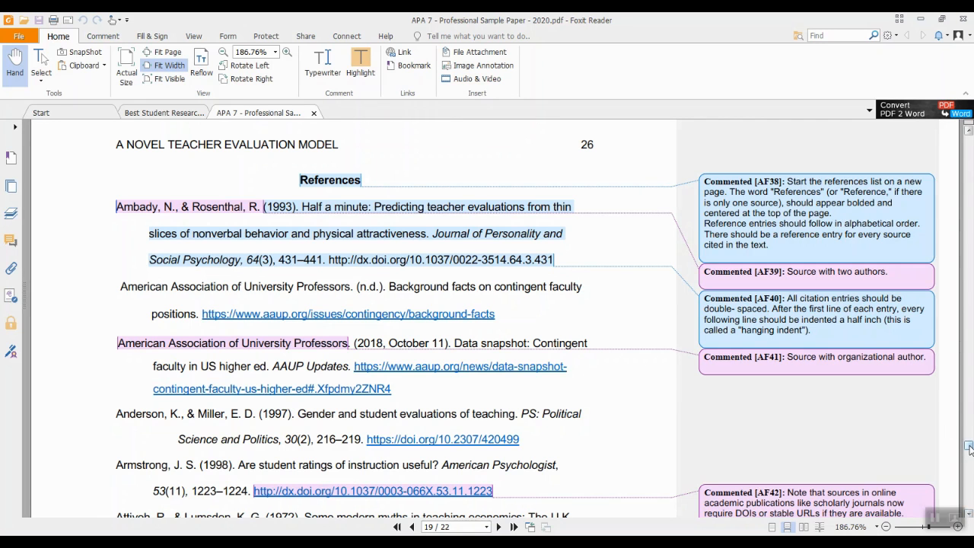
# Look back through the APA sample paper from its References page to the "HET Question Suites" table
pyautogui.moveTo(968, 445); pyautogui.dragTo(972, 101)
pyautogui.click(966, 179)
pyautogui.click(969, 178)
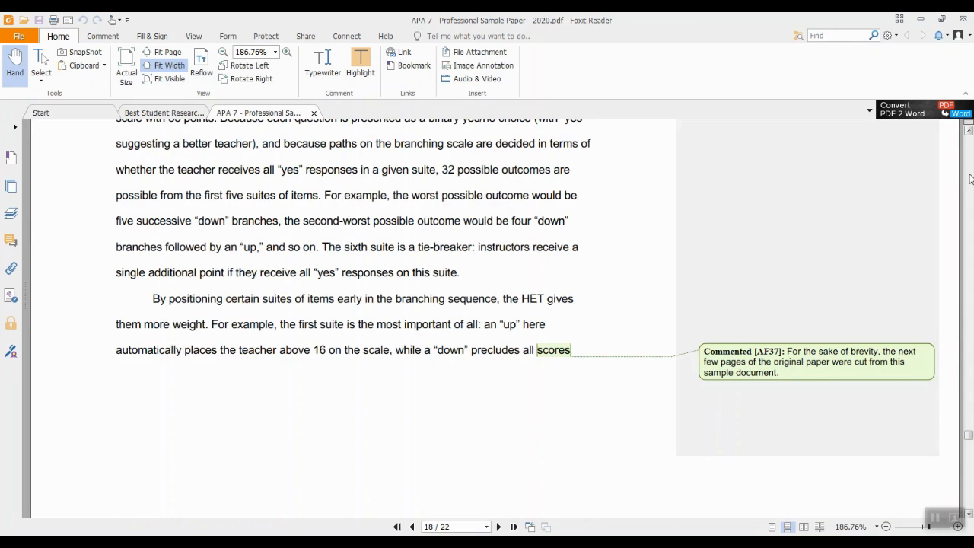
pyautogui.click(970, 178)
pyautogui.click(969, 178)
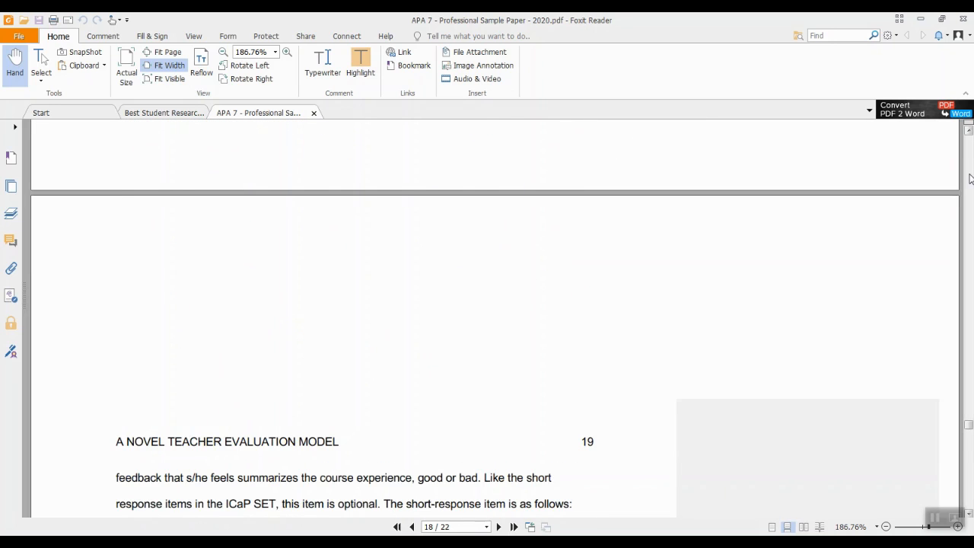
pyautogui.click(969, 178)
pyautogui.click(970, 178)
pyautogui.click(970, 178)
pyautogui.click(970, 178)
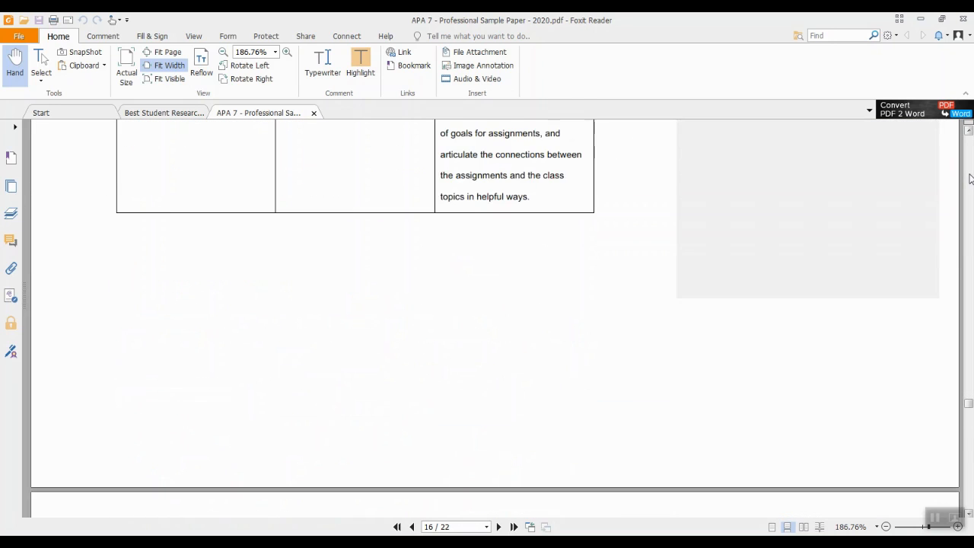
pyautogui.click(970, 178)
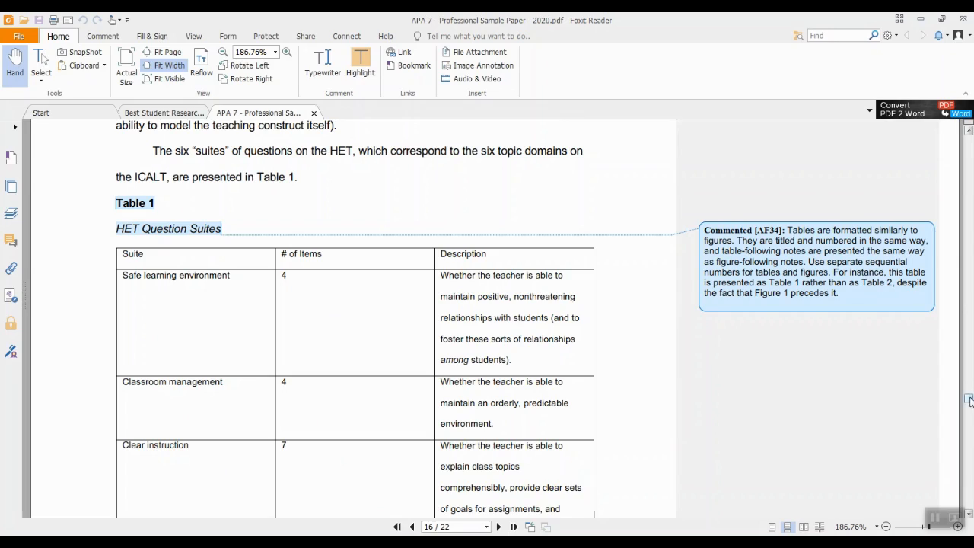
# Return to the sample paper's title page to view its running head and page number, then switch to the Word document
pyautogui.click(965, 348)
pyautogui.moveTo(965, 348); pyautogui.dragTo(969, 243)
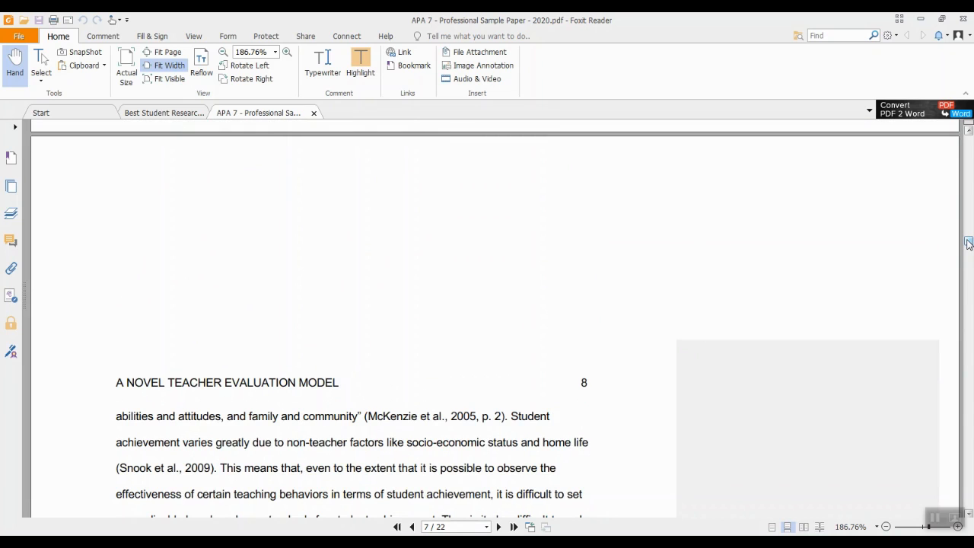
pyautogui.hotkey('ctrl', 'a')
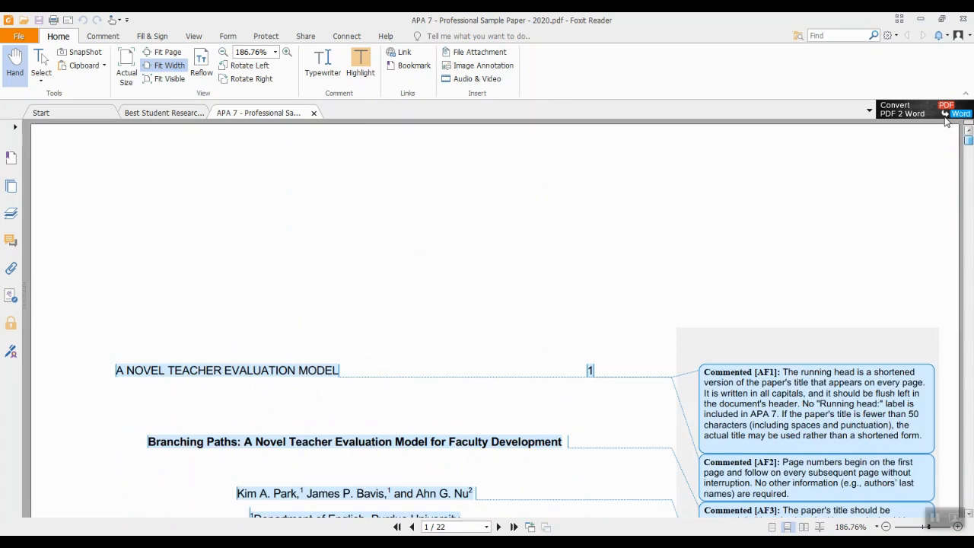
pyautogui.hotkey('alt', 'Tab')
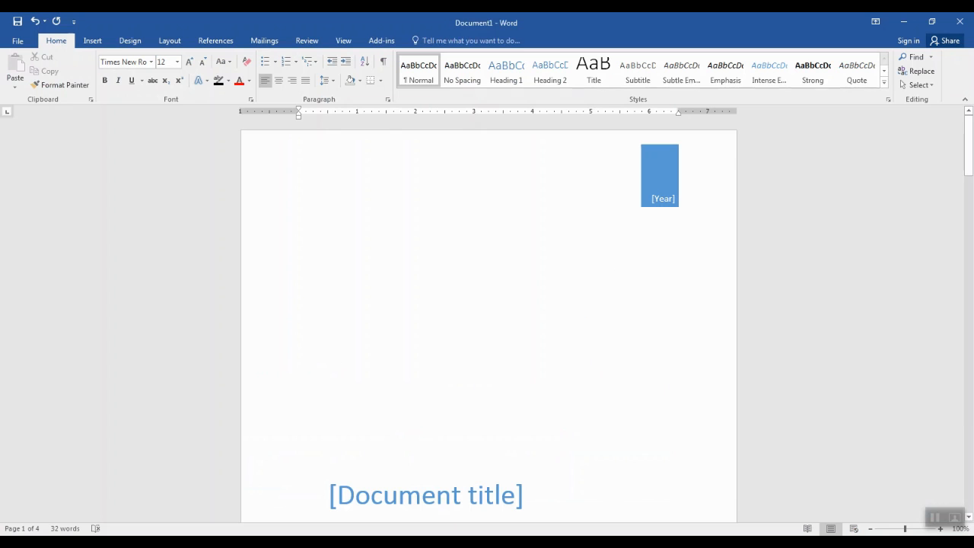